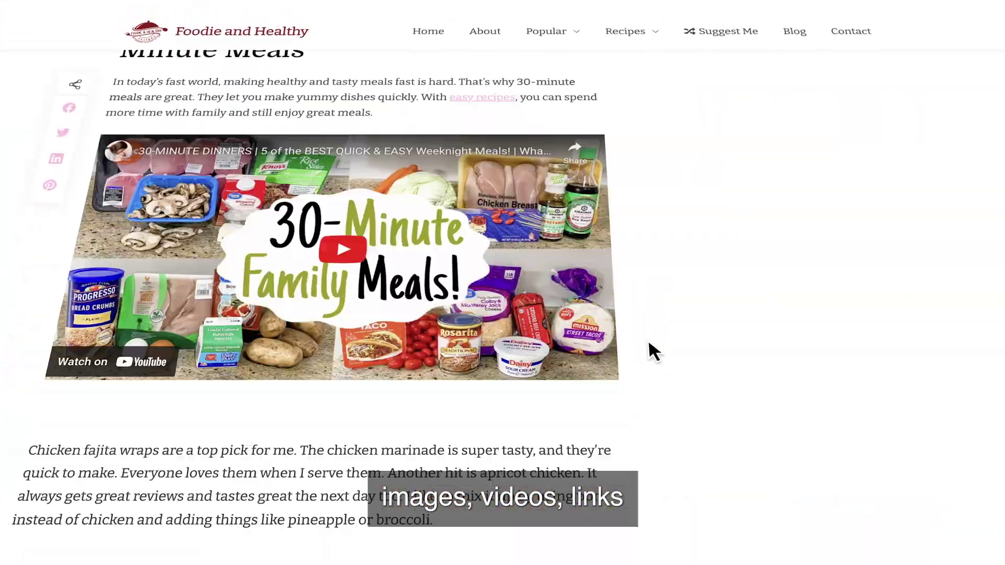
{"action": "scroll", "coordinate": [648, 338], "scroll_direction": "down", "scroll_amount": 20}
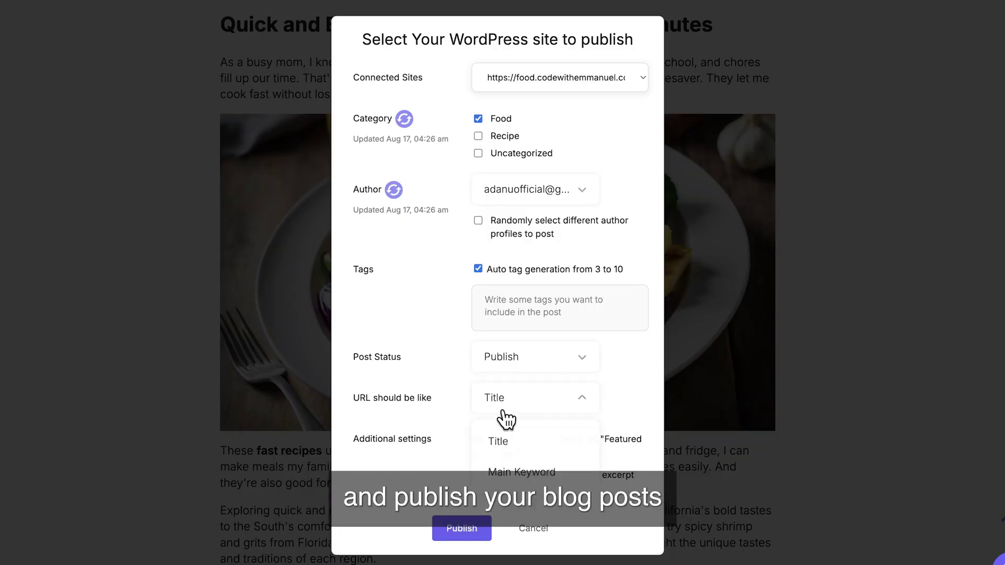
Keep Title as the URL format and tick 'Add a meta description to excerpt'.
{"action": "left_click", "coordinate": [522, 415]}
{"action": "scroll", "coordinate": [381, 443], "scroll_direction": "down", "scroll_amount": 1}
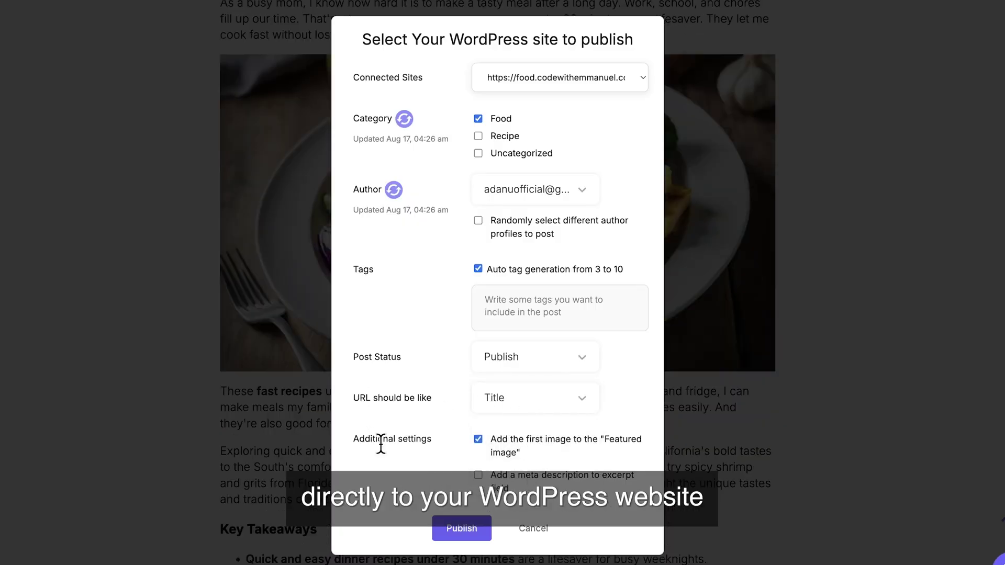
{"action": "left_click", "coordinate": [479, 475]}
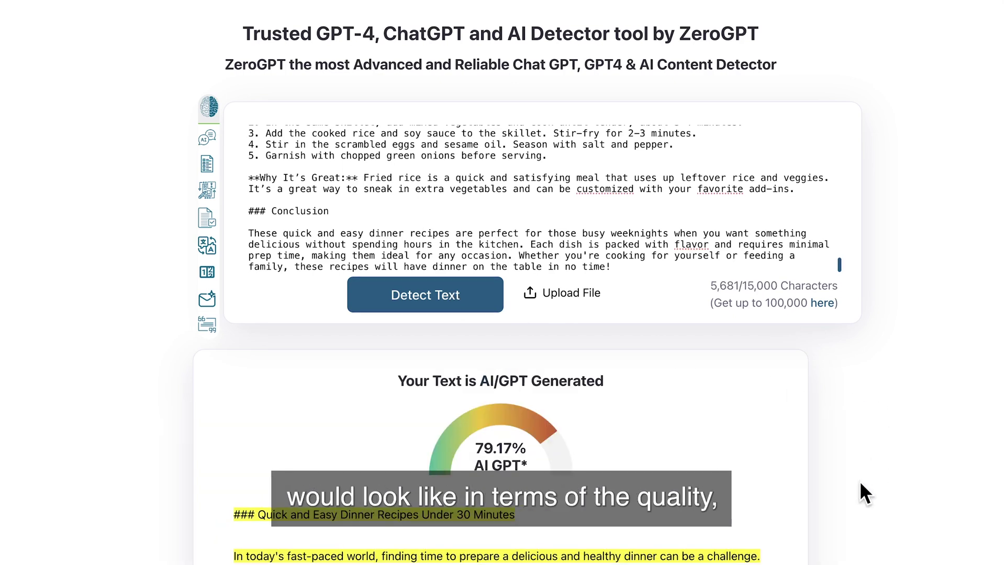
{"action": "scroll", "coordinate": [706, 523], "scroll_direction": "down", "scroll_amount": 10}
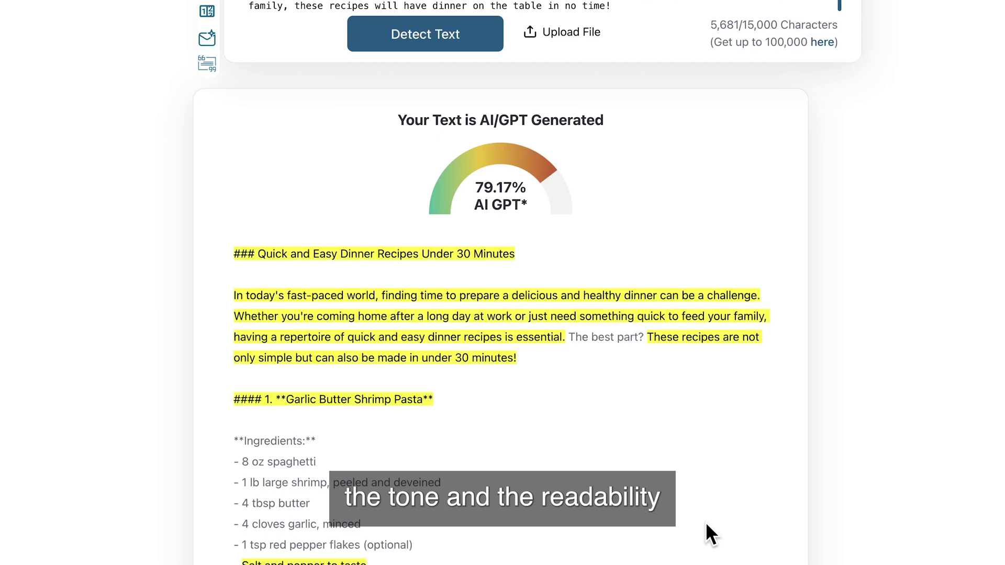
{"action": "scroll", "coordinate": [706, 523], "scroll_direction": "down", "scroll_amount": 8}
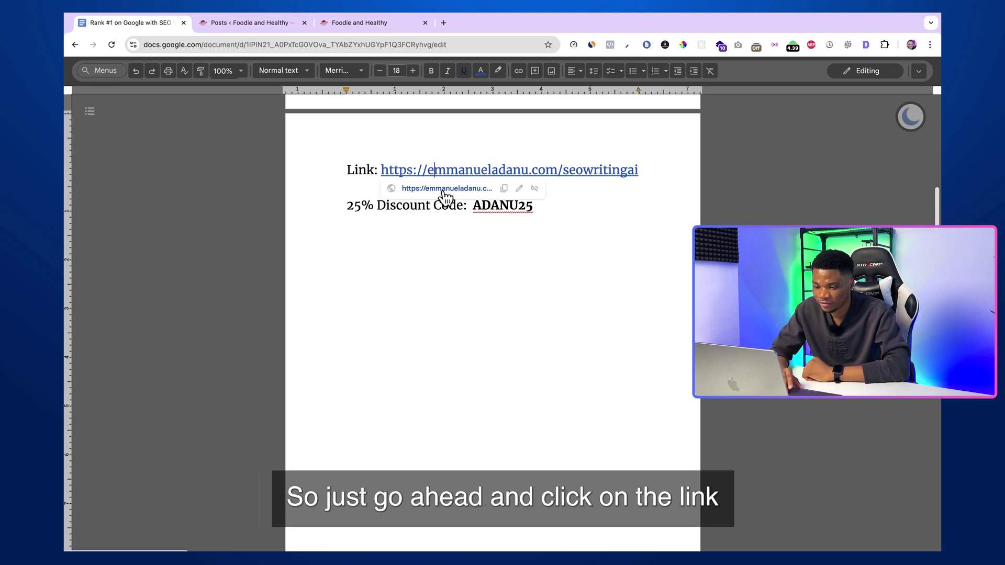
Open the SEO Writing AI link from the Google Doc in a new tab.
{"action": "left_click", "coordinate": [445, 190]}
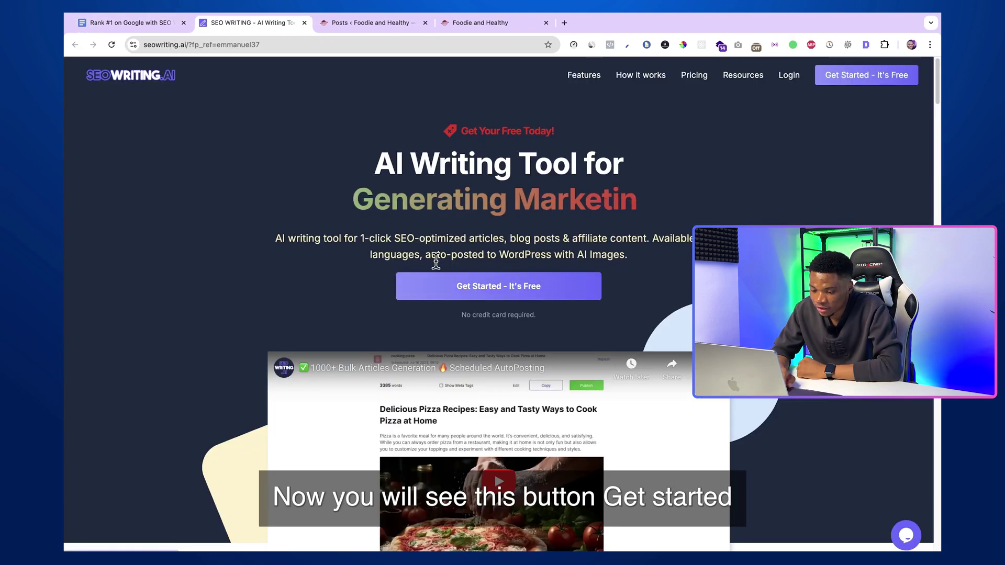
Start the free sign-up with 'Get Started - It's Free' on the SEO Writing AI home page.
{"action": "left_click", "coordinate": [499, 296]}
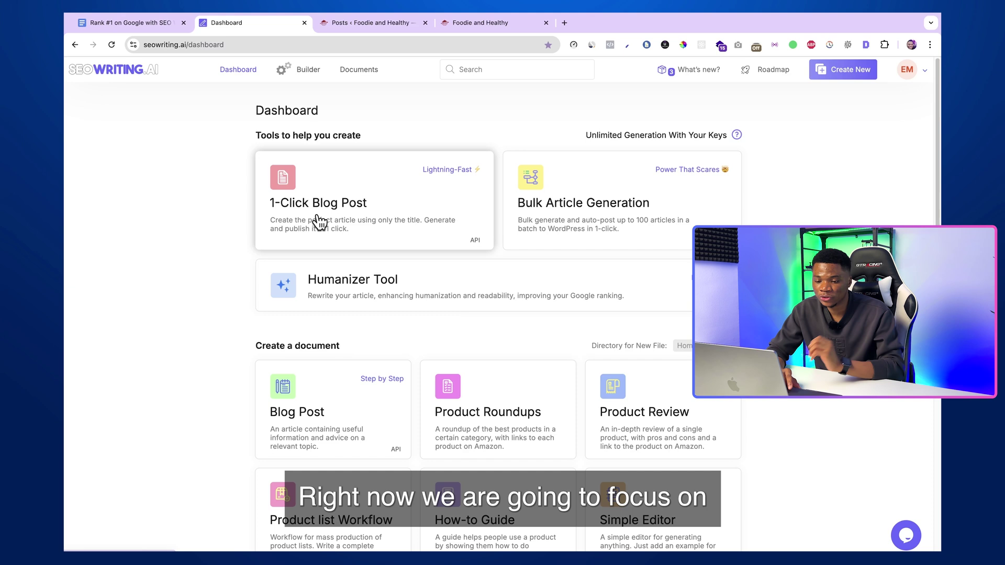
Start a new 1-Click Blog Post after a glance at the connected food blog.
{"action": "left_click", "coordinate": [359, 203]}
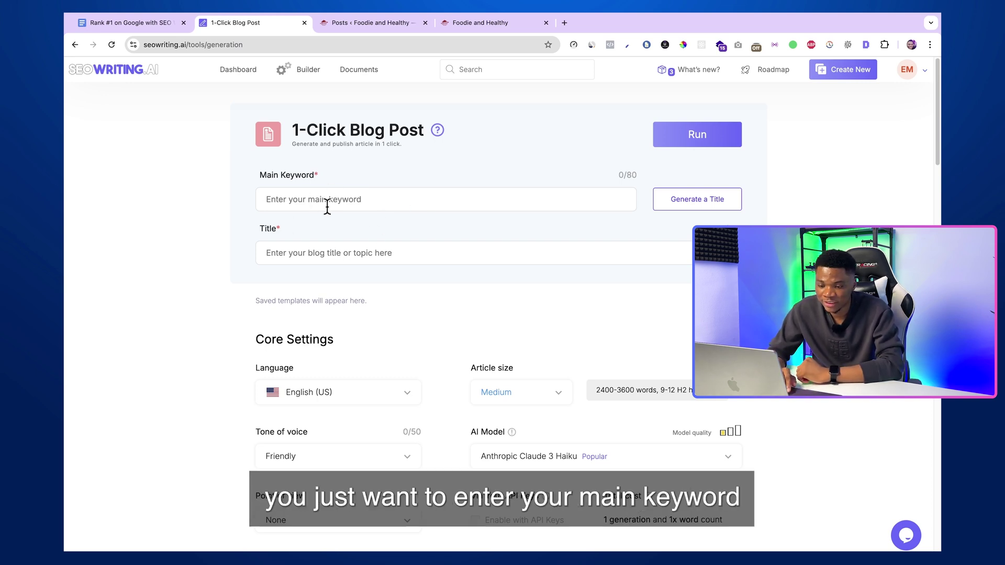
{"action": "left_click", "coordinate": [494, 23]}
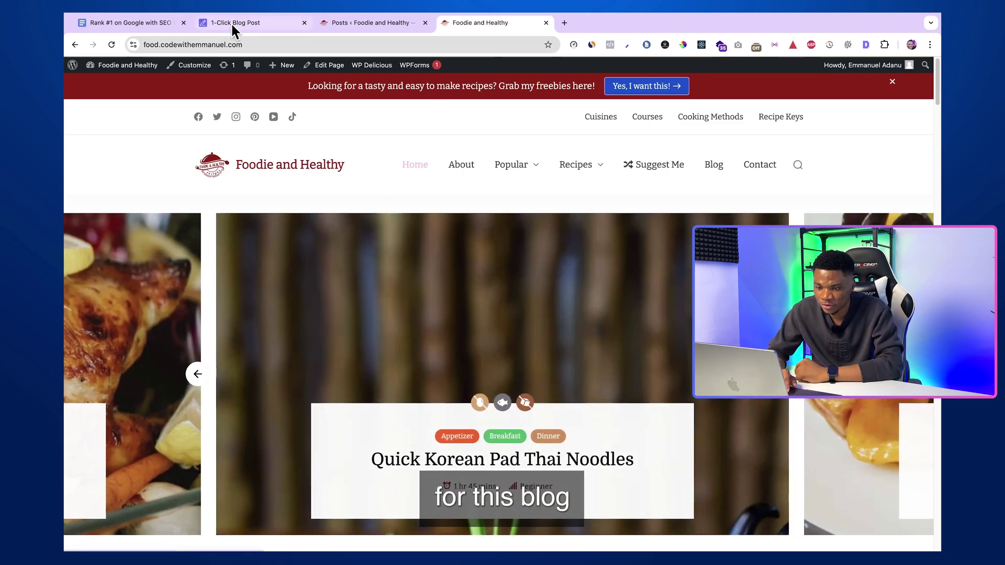
{"action": "left_click", "coordinate": [232, 26]}
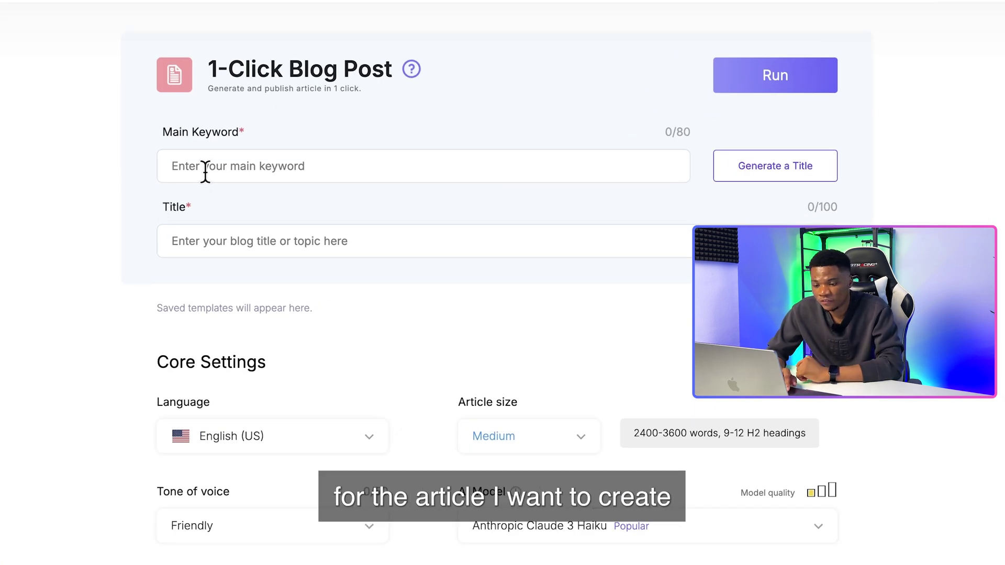
Enter 'Quick and Easy Dinner Recipes Under 30 Minutes' as both main keyword and title.
{"action": "left_click", "coordinate": [205, 167]}
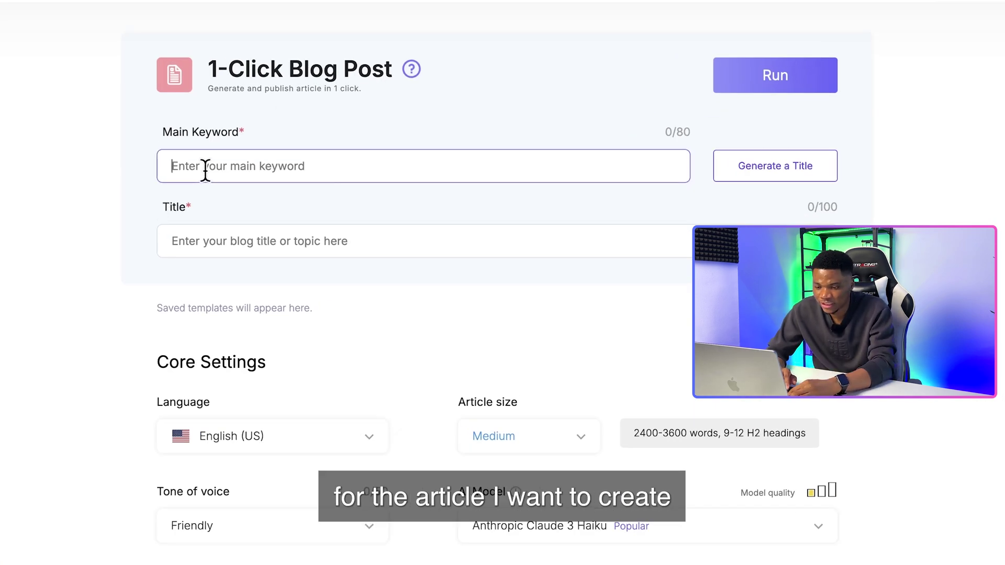
{"action": "type", "text": "Quick and Easy Dinner Recipes Under 30 Minutes"}
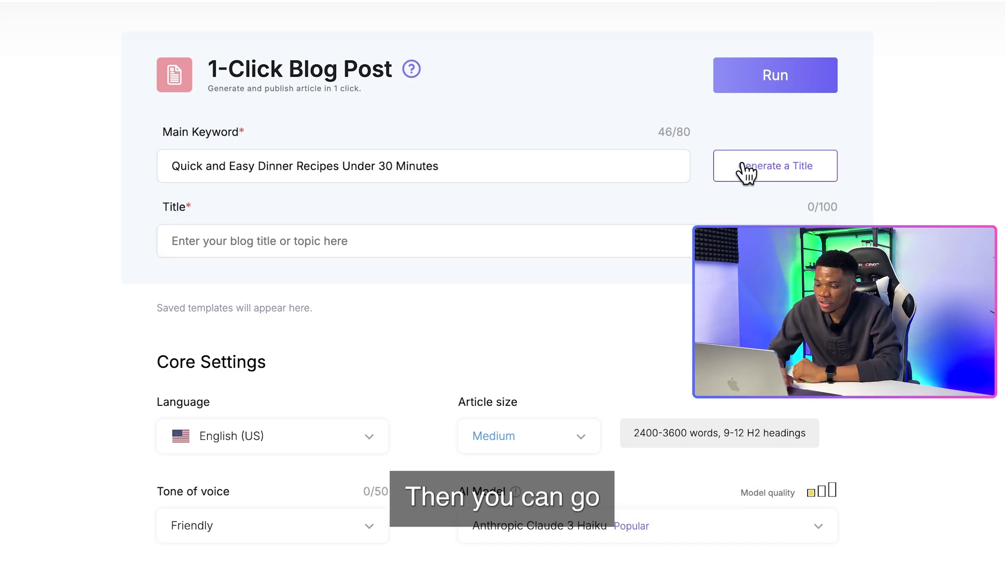
{"action": "left_click", "coordinate": [770, 168]}
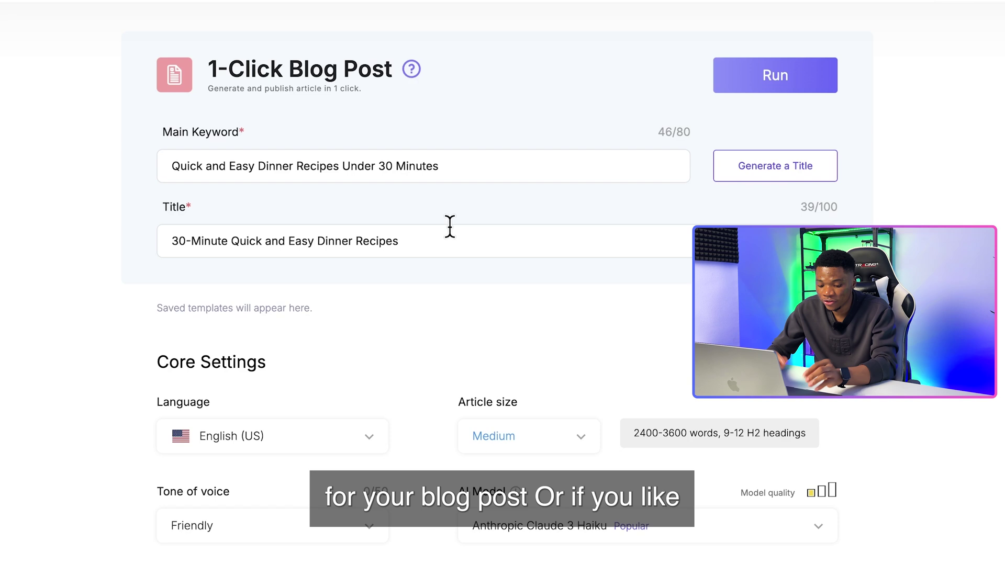
{"action": "left_click", "coordinate": [420, 235]}
{"action": "key", "text": "ctrl+a"}
{"action": "type", "text": "Quick and Easy Dinner Recipes Under 30 Minutes"}
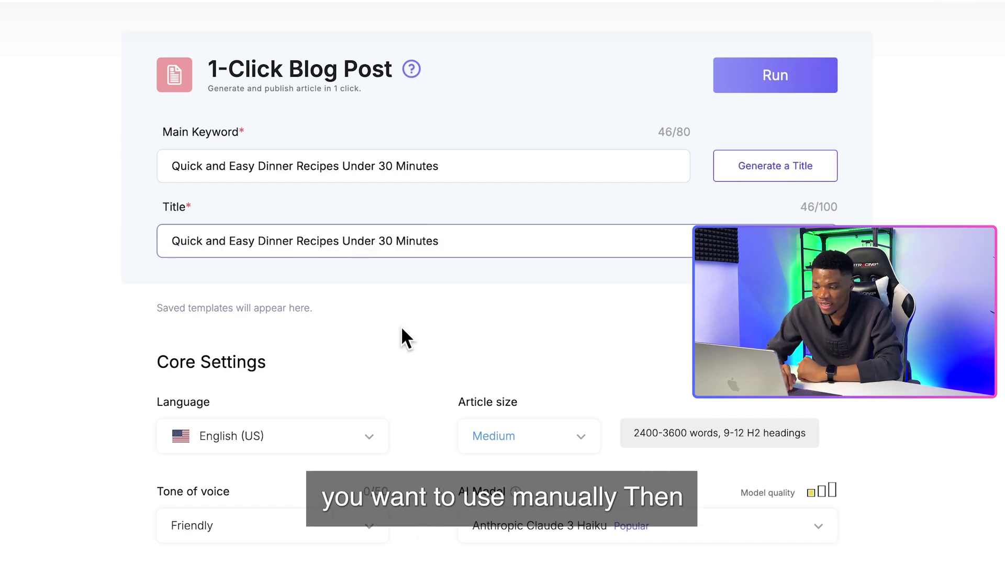
Keep English (US) as the language and set article size to Small (1200-2400 words).
{"action": "scroll", "coordinate": [402, 330], "scroll_direction": "down", "scroll_amount": 5}
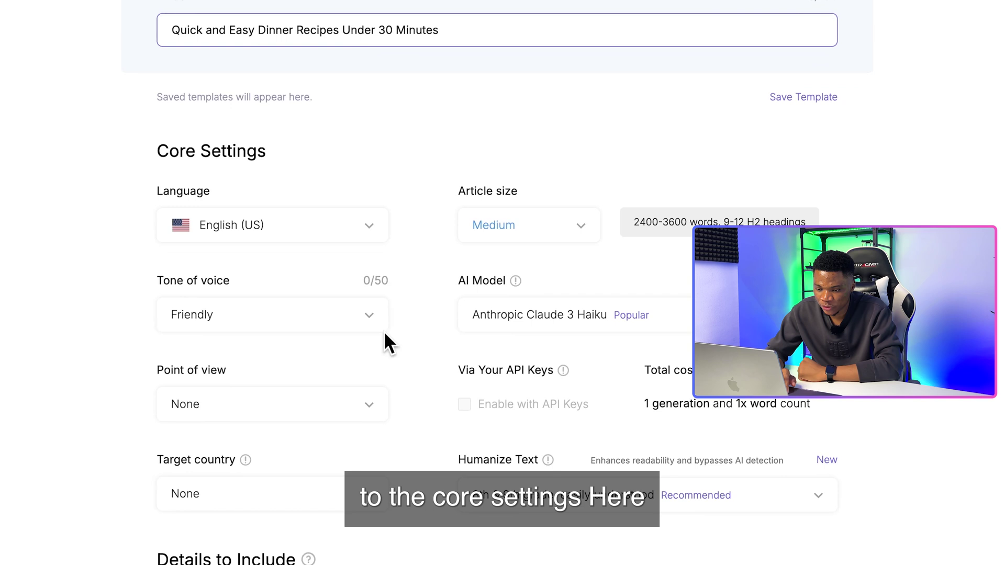
{"action": "scroll", "coordinate": [382, 327], "scroll_direction": "down", "scroll_amount": 1}
{"action": "left_click", "coordinate": [370, 199]}
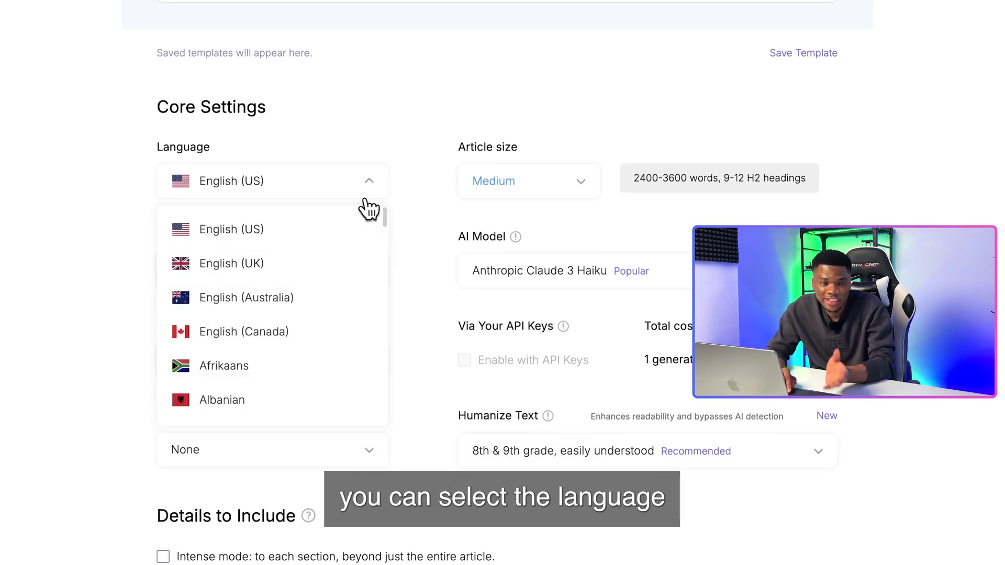
{"action": "left_click", "coordinate": [263, 237]}
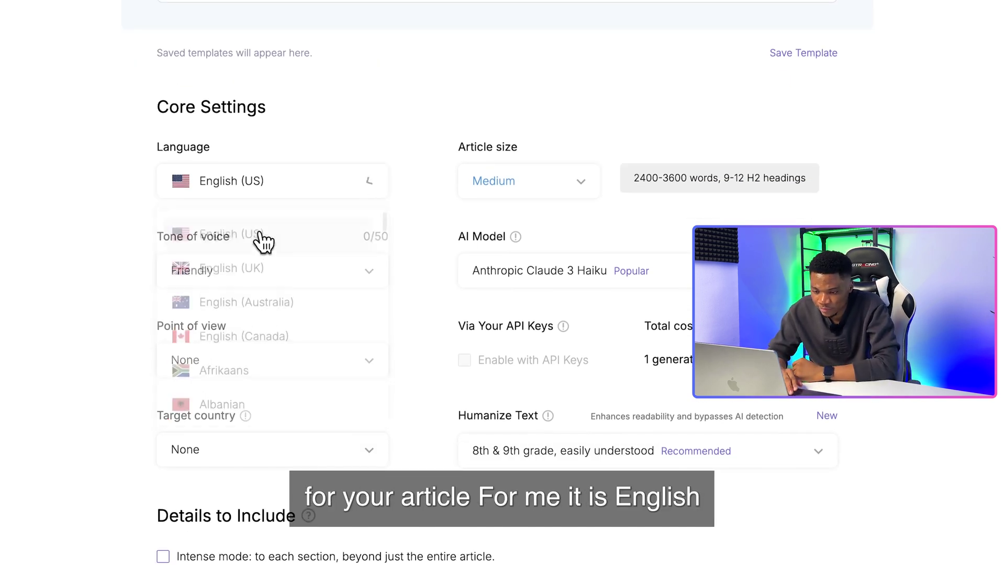
{"action": "scroll", "coordinate": [366, 261], "scroll_direction": "down", "scroll_amount": 1}
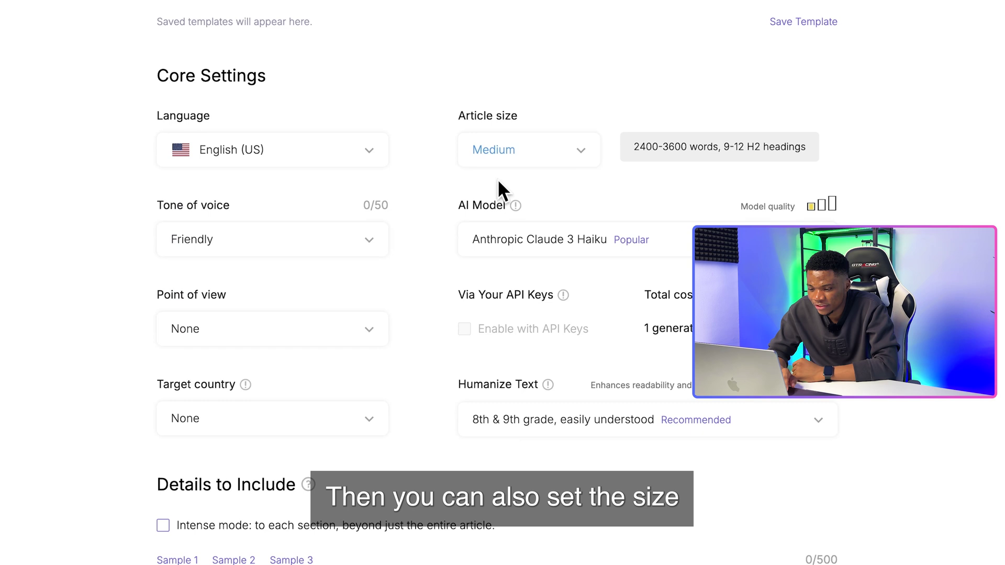
{"action": "left_click", "coordinate": [537, 153]}
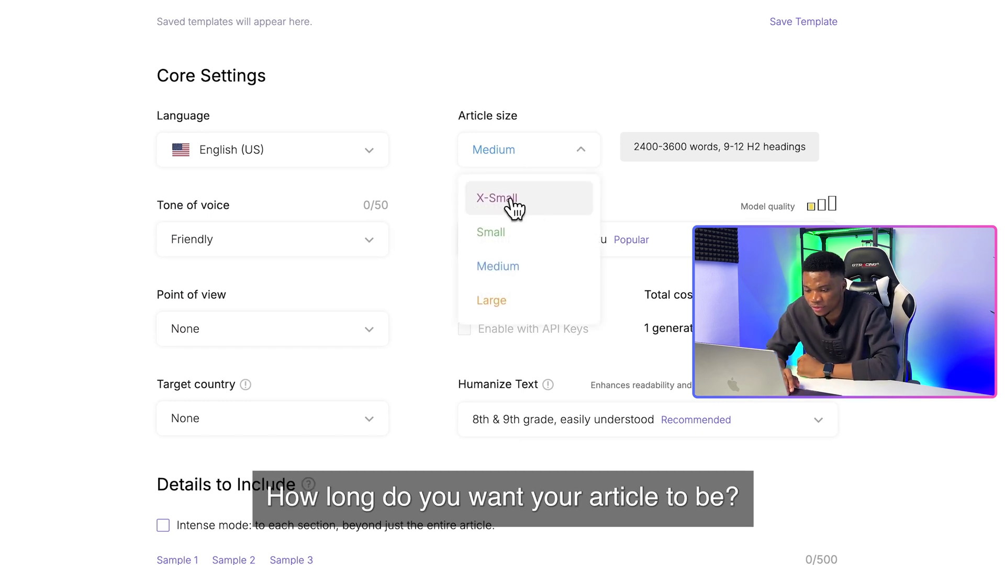
{"action": "left_click", "coordinate": [517, 281]}
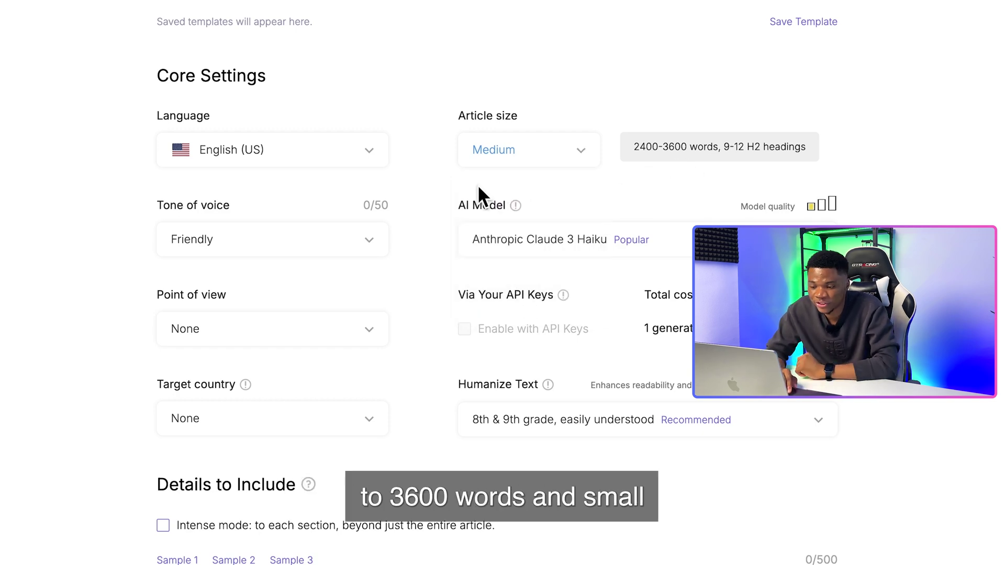
{"action": "left_click", "coordinate": [511, 168]}
{"action": "left_click", "coordinate": [520, 240]}
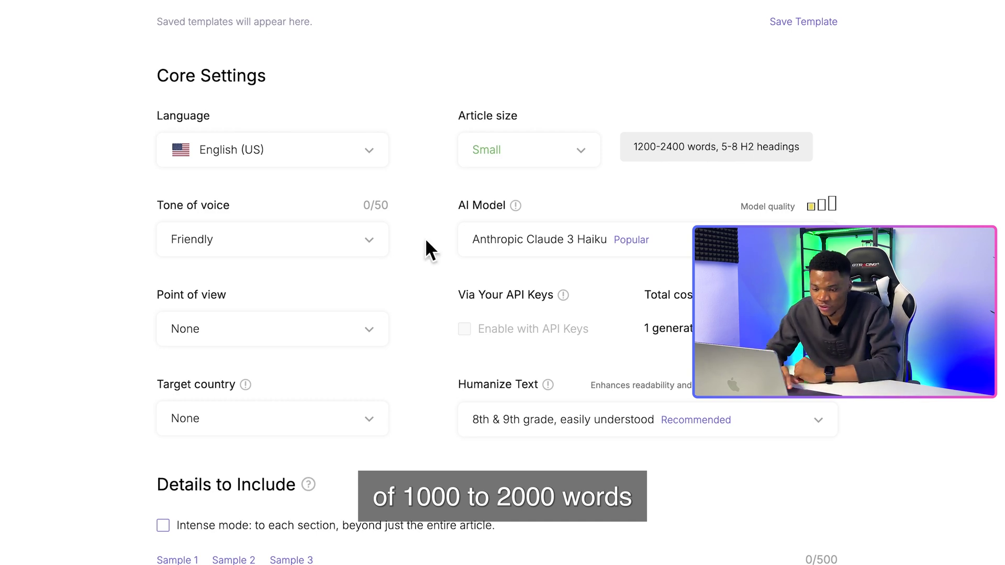
Open and browse the tone of voice options.
{"action": "scroll", "coordinate": [502, 244], "scroll_direction": "down", "scroll_amount": 1}
{"action": "left_click", "coordinate": [355, 204]}
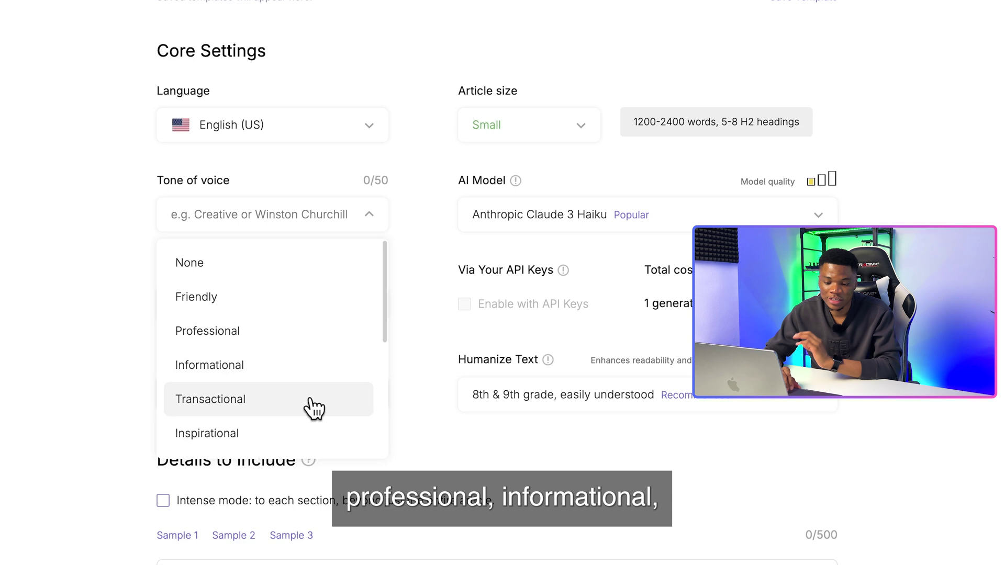
{"action": "scroll", "coordinate": [314, 409], "scroll_direction": "down", "scroll_amount": 3}
{"action": "scroll", "coordinate": [314, 408], "scroll_direction": "down", "scroll_amount": 2}
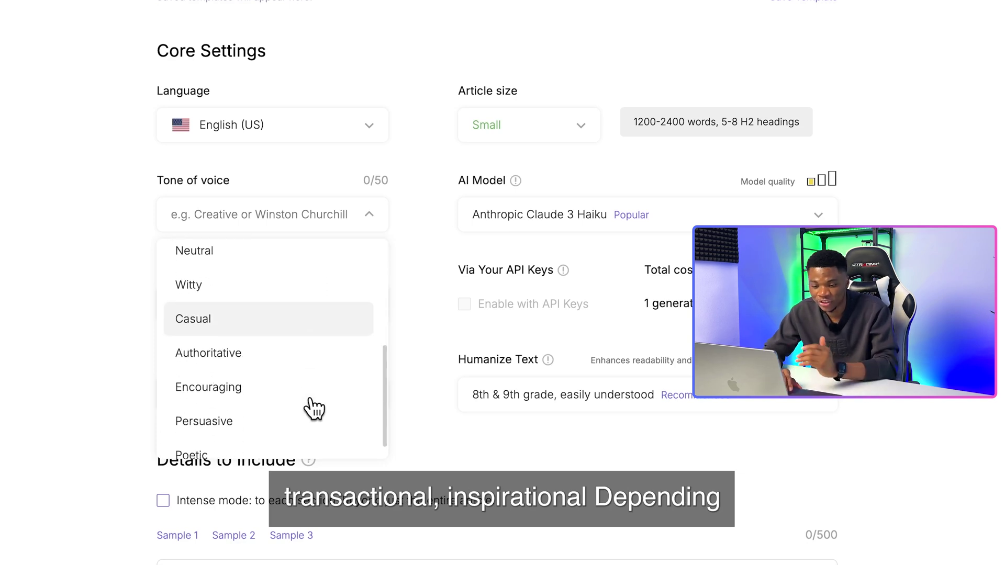
{"action": "scroll", "coordinate": [314, 409], "scroll_direction": "down", "scroll_amount": 1}
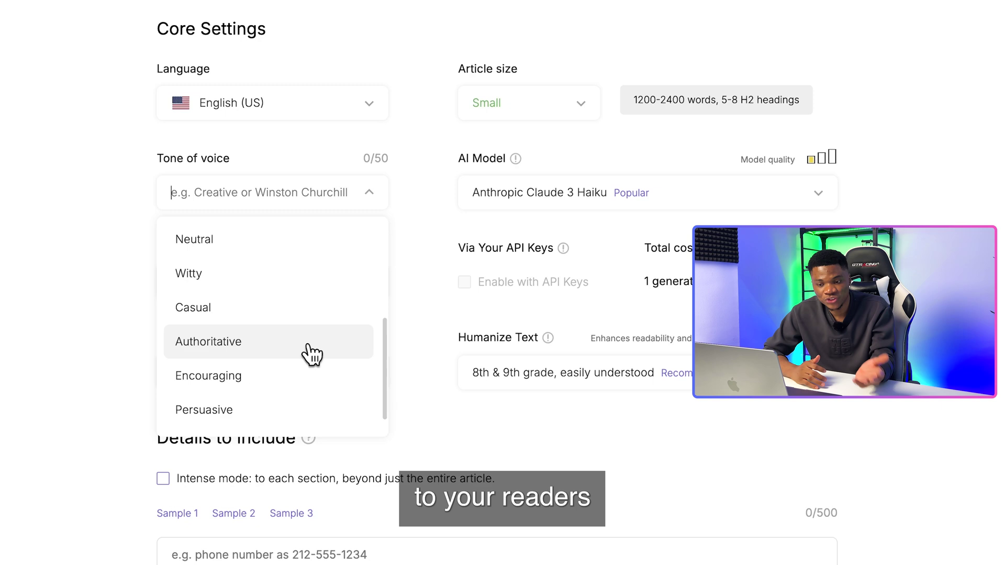
{"action": "scroll", "coordinate": [312, 355], "scroll_direction": "up", "scroll_amount": 3}
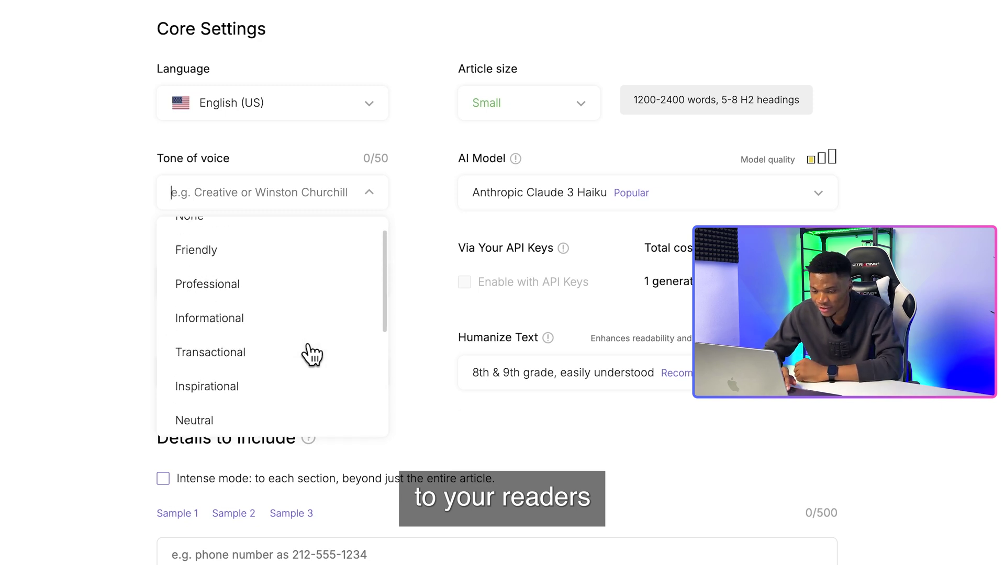
Set the tone of voice to Friendly and try GPT-4 128K Turbo as the model.
{"action": "left_click", "coordinate": [279, 257]}
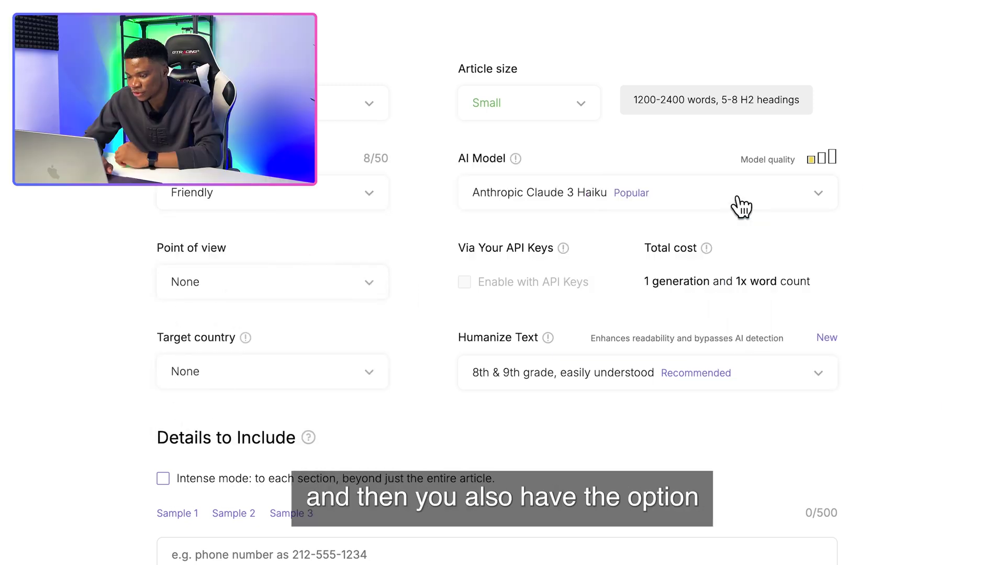
{"action": "left_click", "coordinate": [741, 207]}
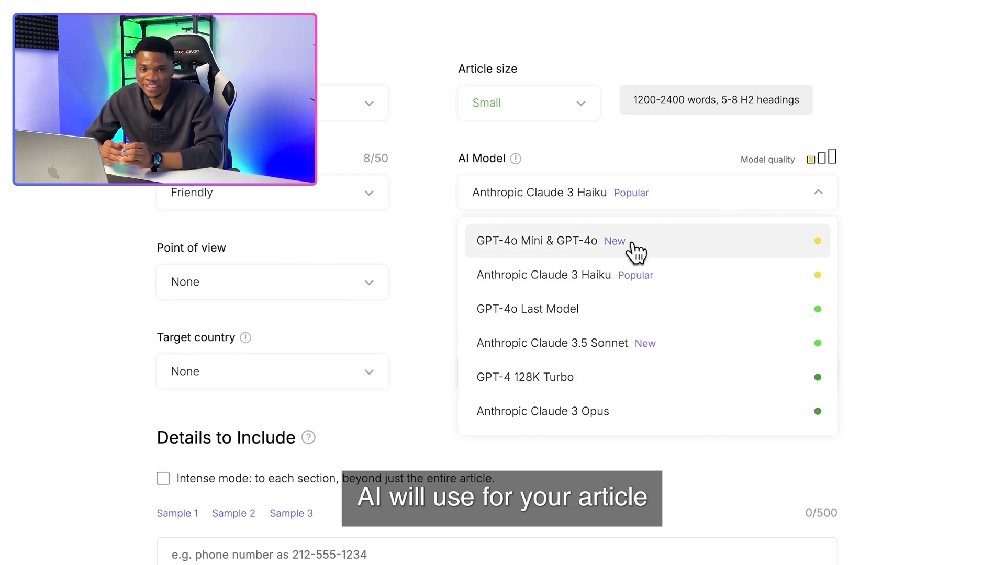
{"action": "scroll", "coordinate": [753, 251], "scroll_direction": "down", "scroll_amount": 2}
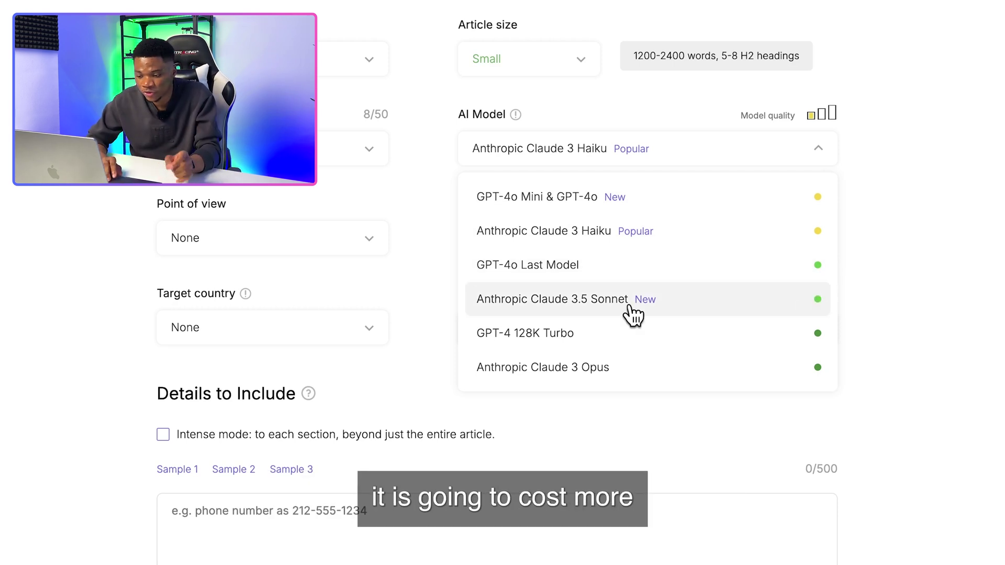
{"action": "left_click", "coordinate": [544, 335]}
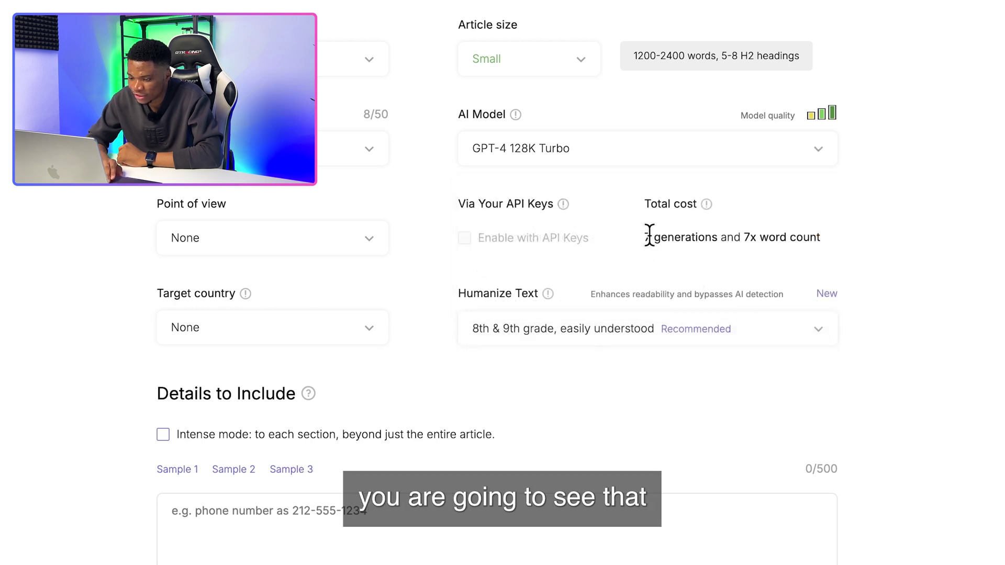
After checking its 7-generation cost, switch the model to Anthropic Claude 3 Opus.
{"action": "left_click_drag", "start_coordinate": [647, 236], "coordinate": [740, 232]}
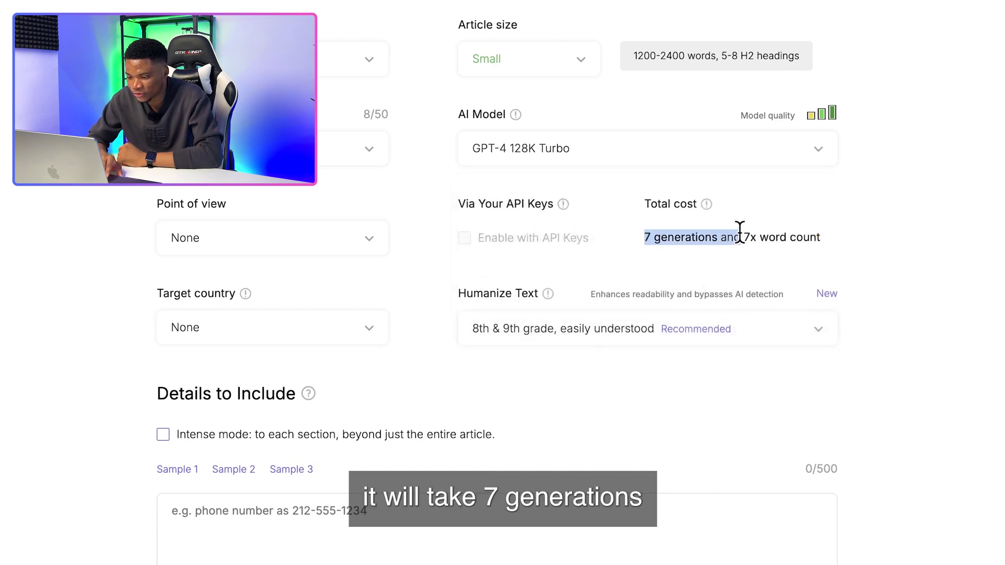
{"action": "left_click", "coordinate": [776, 217]}
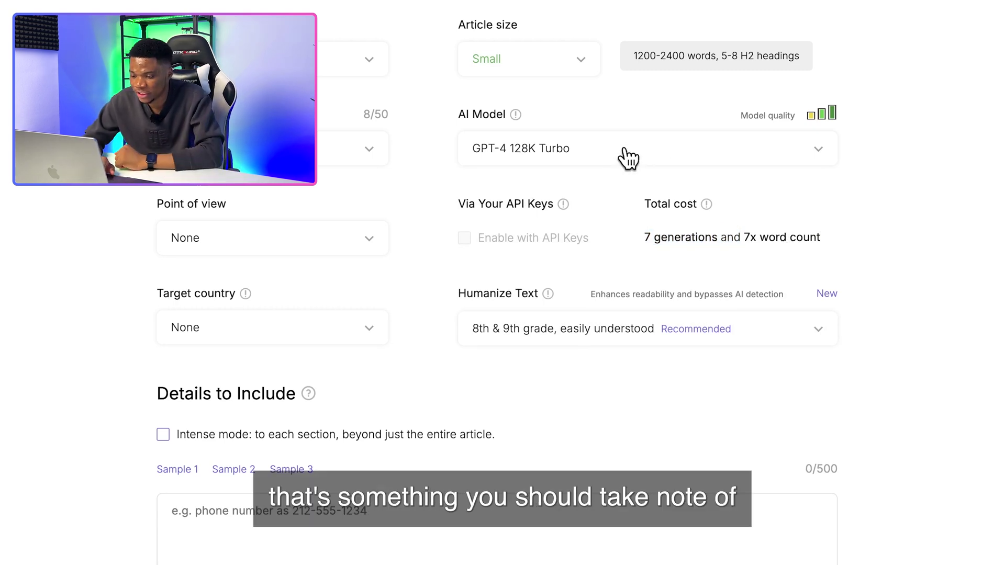
{"action": "left_click", "coordinate": [625, 151]}
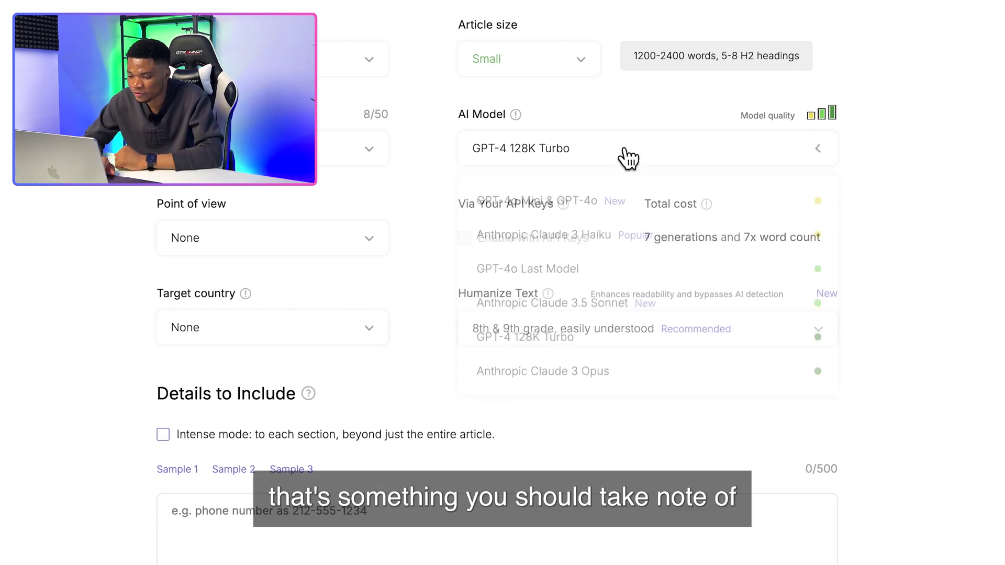
{"action": "left_click", "coordinate": [635, 371]}
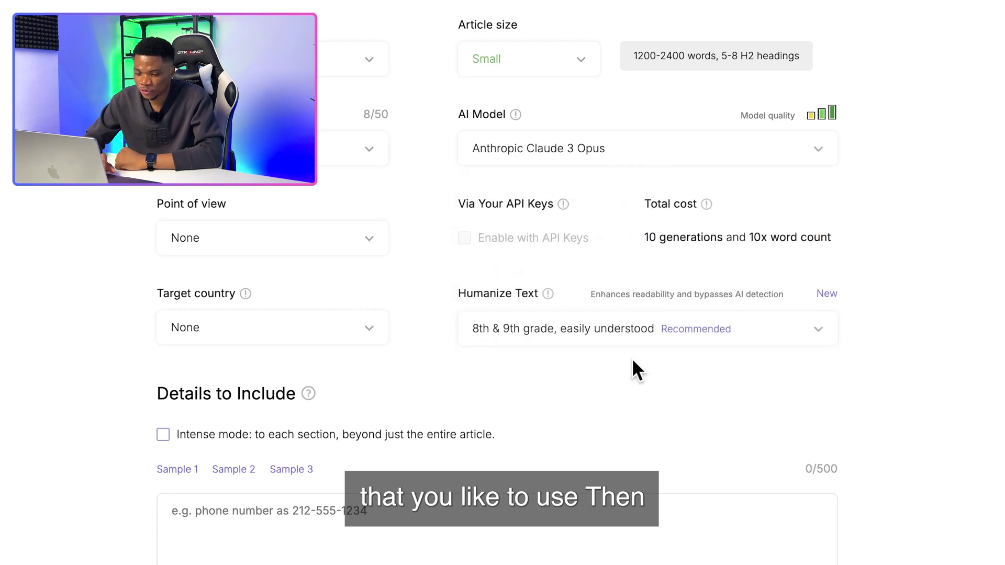
Set the point of view to First person singular.
{"action": "scroll", "coordinate": [495, 346], "scroll_direction": "down", "scroll_amount": 1}
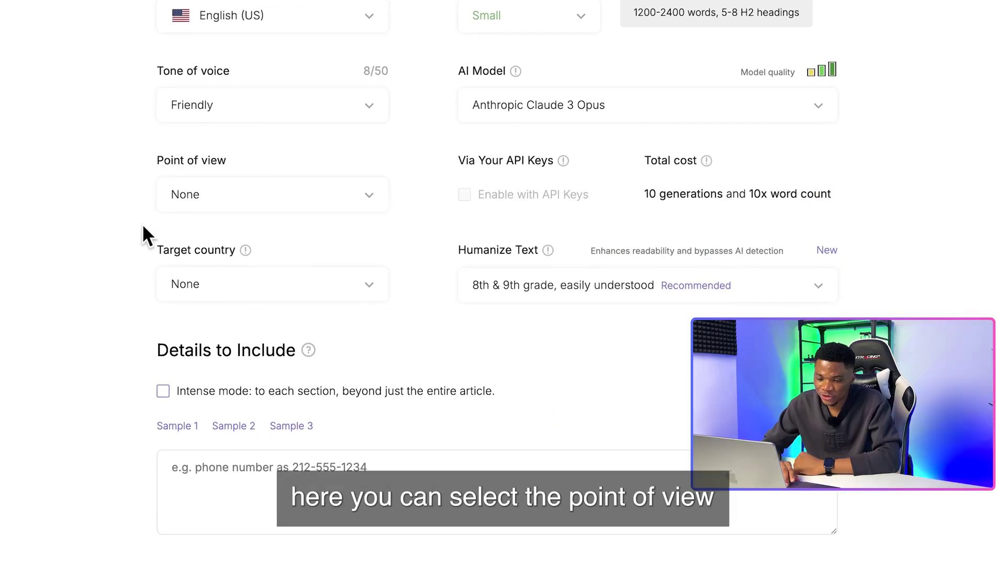
{"action": "scroll", "coordinate": [293, 206], "scroll_direction": "down", "scroll_amount": 1}
{"action": "left_click", "coordinate": [354, 204]}
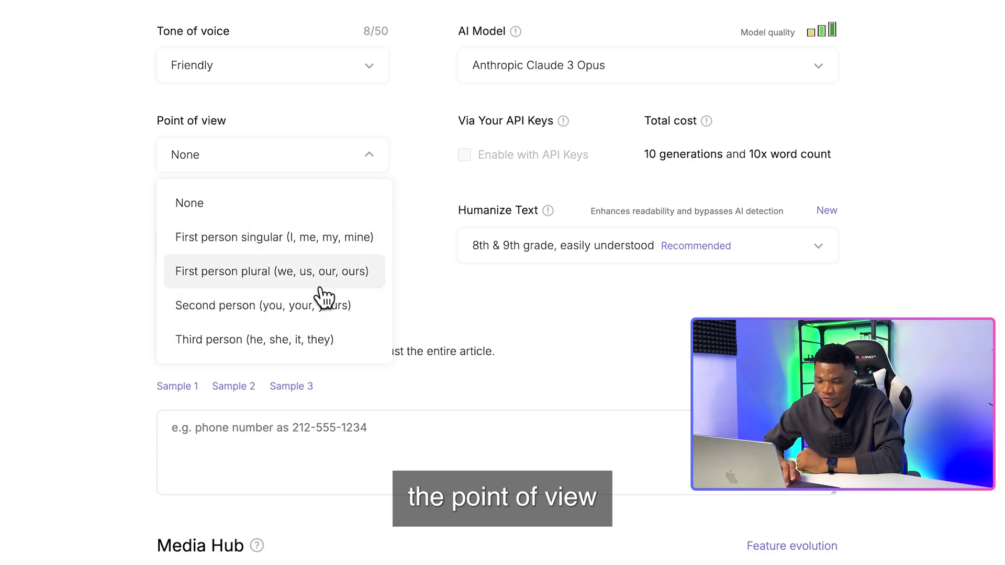
{"action": "scroll", "coordinate": [234, 287], "scroll_direction": "up", "scroll_amount": 3}
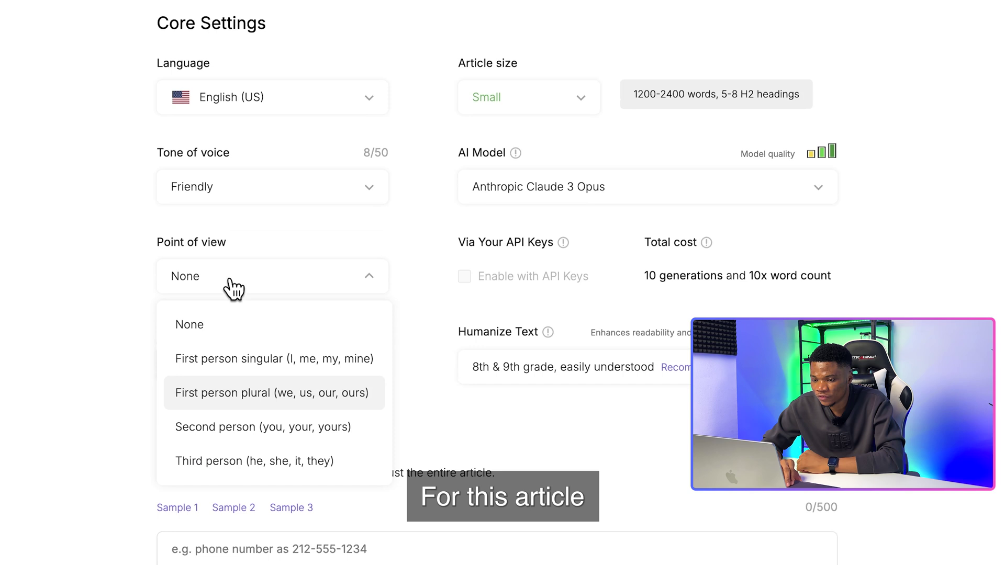
{"action": "left_click", "coordinate": [224, 380]}
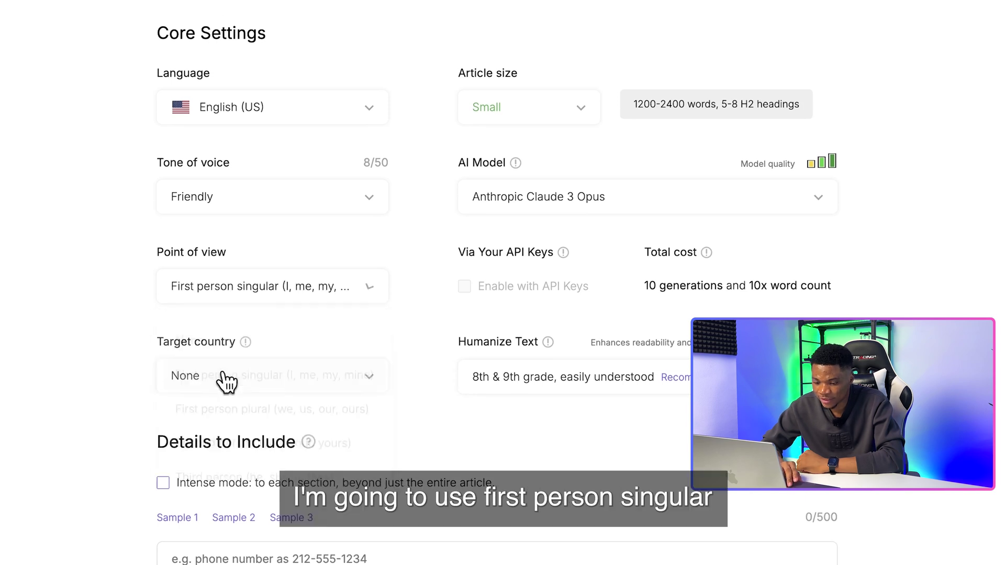
Set the target country to United States, then open the Humanize Text options.
{"action": "scroll", "coordinate": [325, 403], "scroll_direction": "down", "scroll_amount": 2}
{"action": "left_click", "coordinate": [316, 292]}
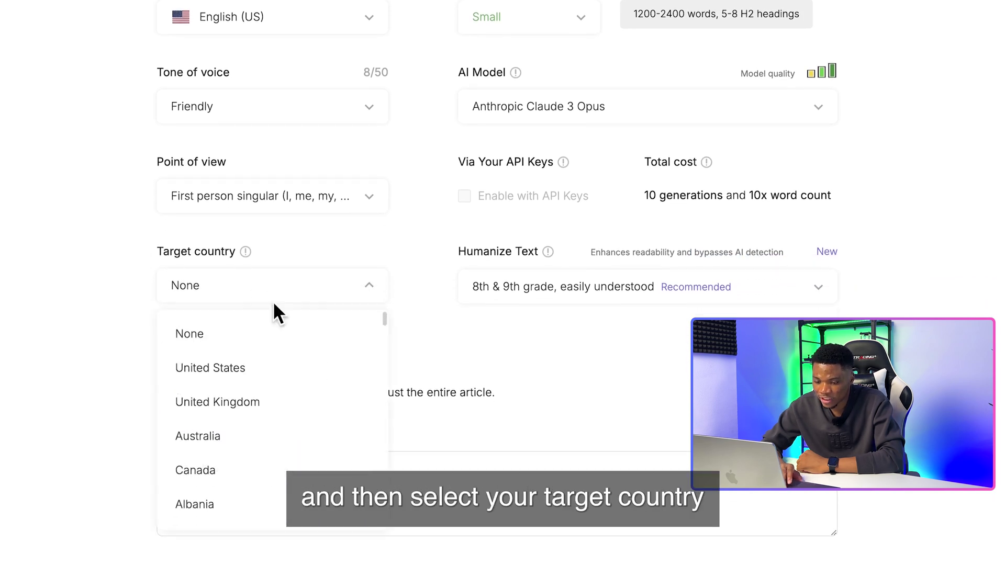
{"action": "left_click", "coordinate": [261, 381]}
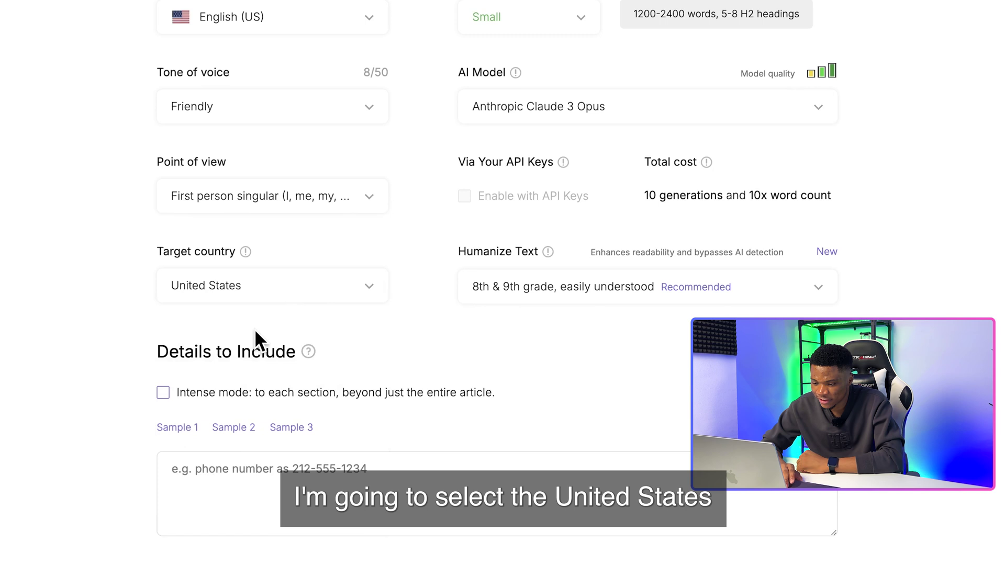
{"action": "scroll", "coordinate": [534, 246], "scroll_direction": "down", "scroll_amount": 2}
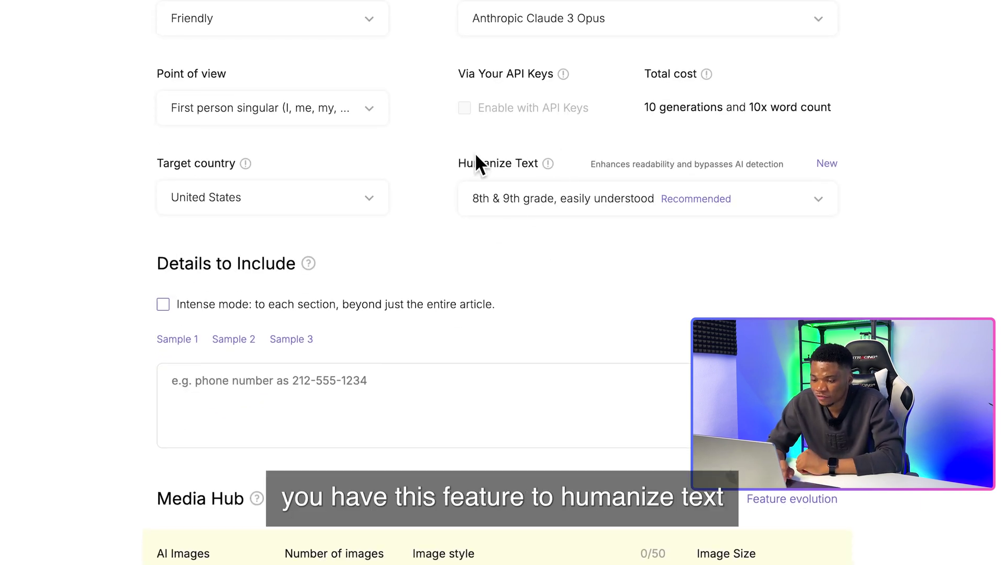
{"action": "left_click", "coordinate": [569, 202]}
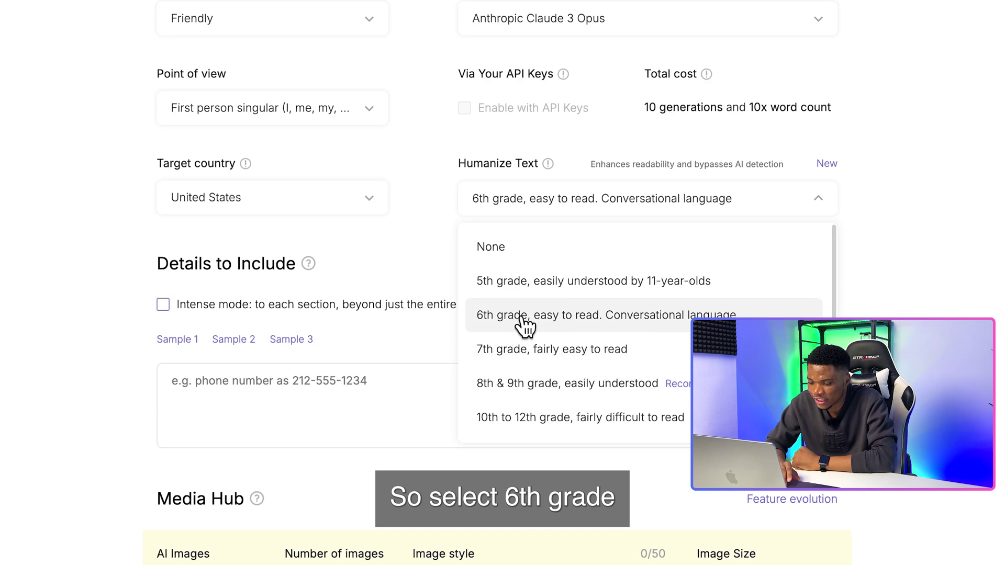
Choose '6th grade, easy to read. Conversational language' for Humanize Text.
{"action": "left_click", "coordinate": [643, 326]}
Keep AI images on with 4 Photo-style images at 1344×768 (16:9).
{"action": "scroll", "coordinate": [549, 366], "scroll_direction": "down", "scroll_amount": 3}
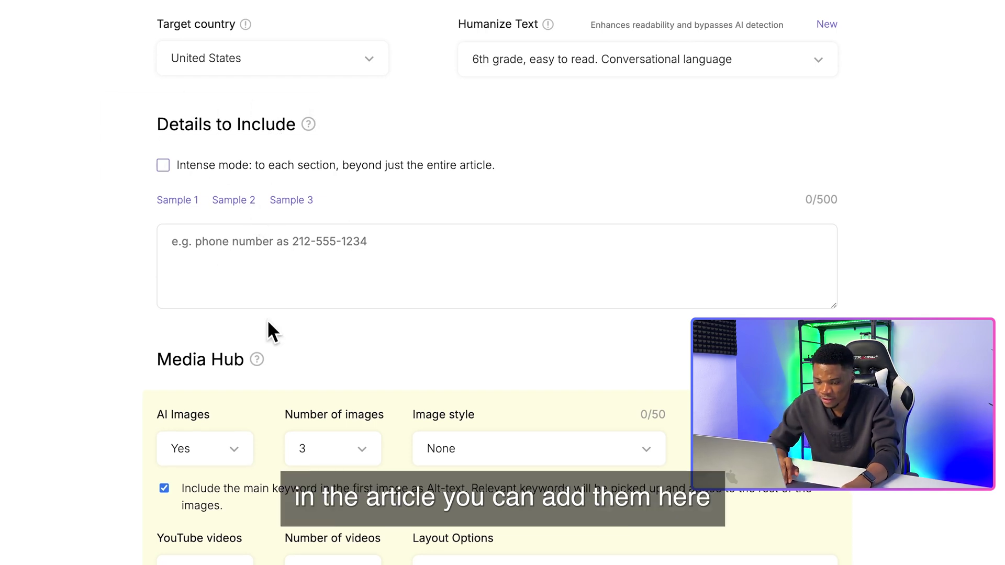
{"action": "scroll", "coordinate": [268, 323], "scroll_direction": "down", "scroll_amount": 4}
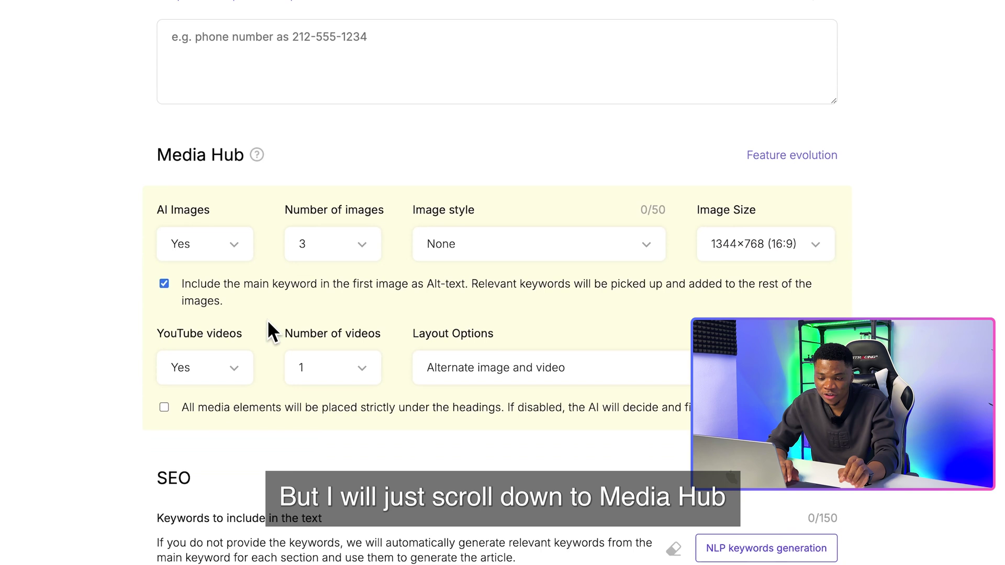
{"action": "scroll", "coordinate": [262, 395], "scroll_direction": "up", "scroll_amount": 1}
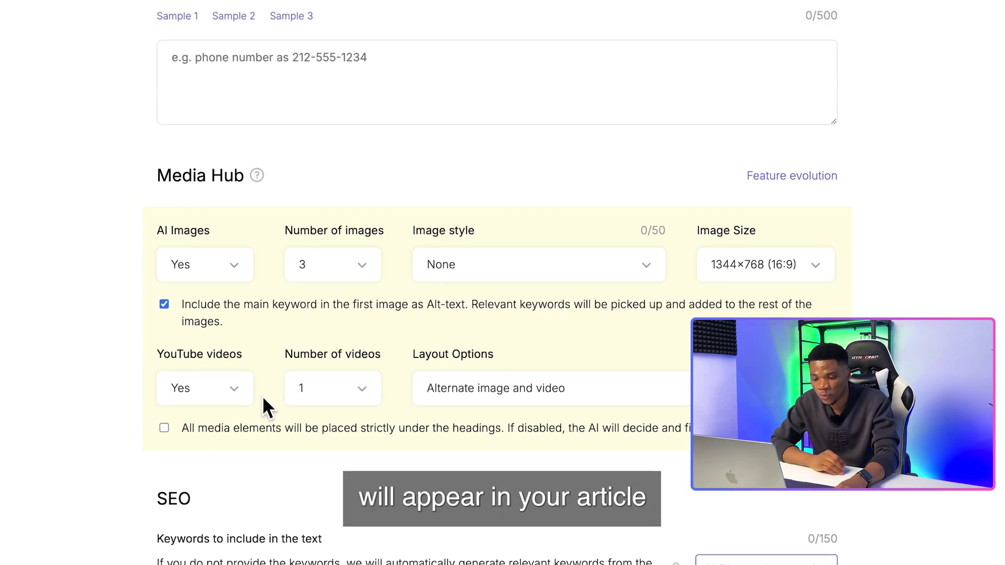
{"action": "left_click", "coordinate": [219, 277]}
{"action": "left_click", "coordinate": [194, 349]}
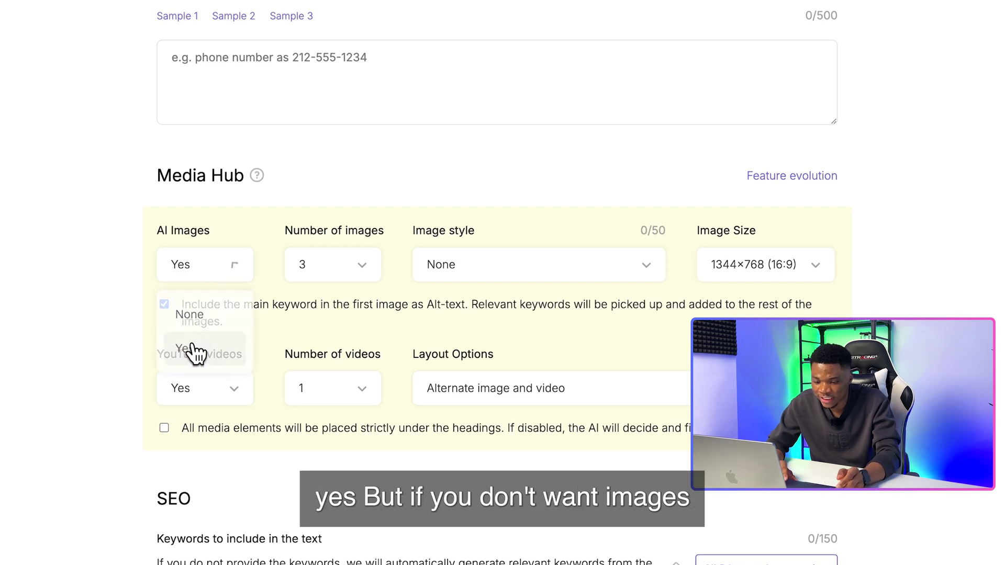
{"action": "left_click", "coordinate": [228, 274]}
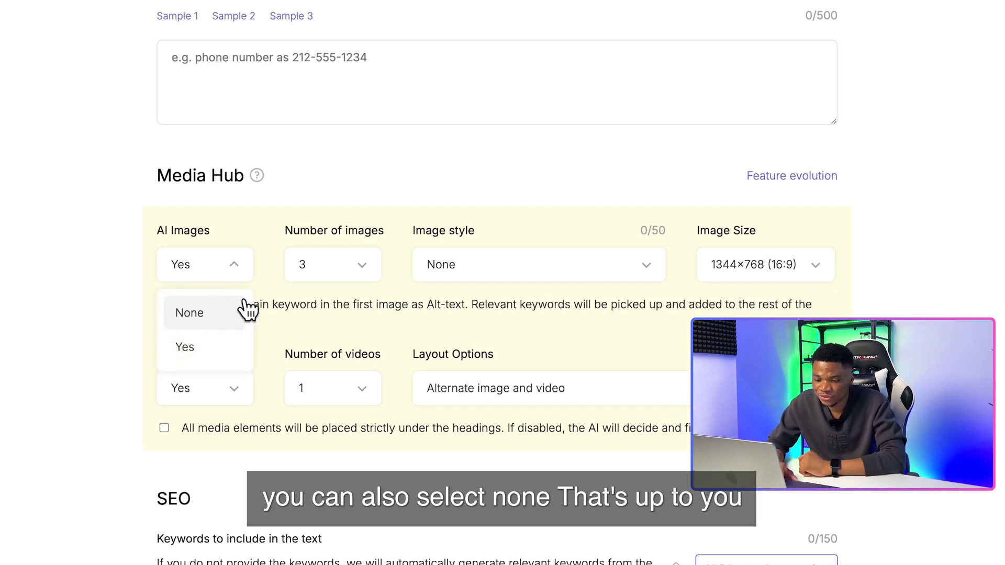
{"action": "left_click", "coordinate": [205, 349]}
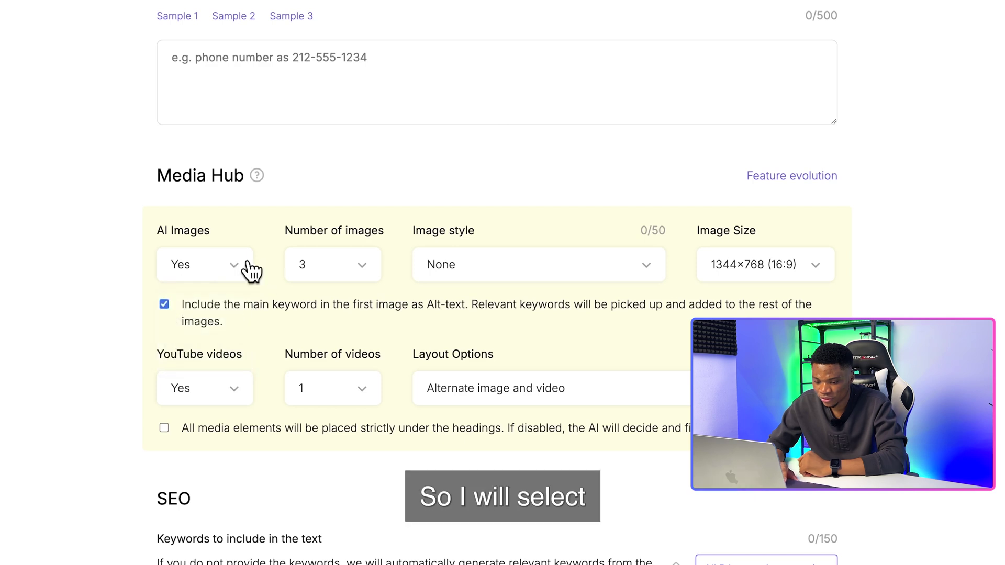
{"action": "left_click", "coordinate": [347, 266]}
{"action": "left_click", "coordinate": [326, 417]}
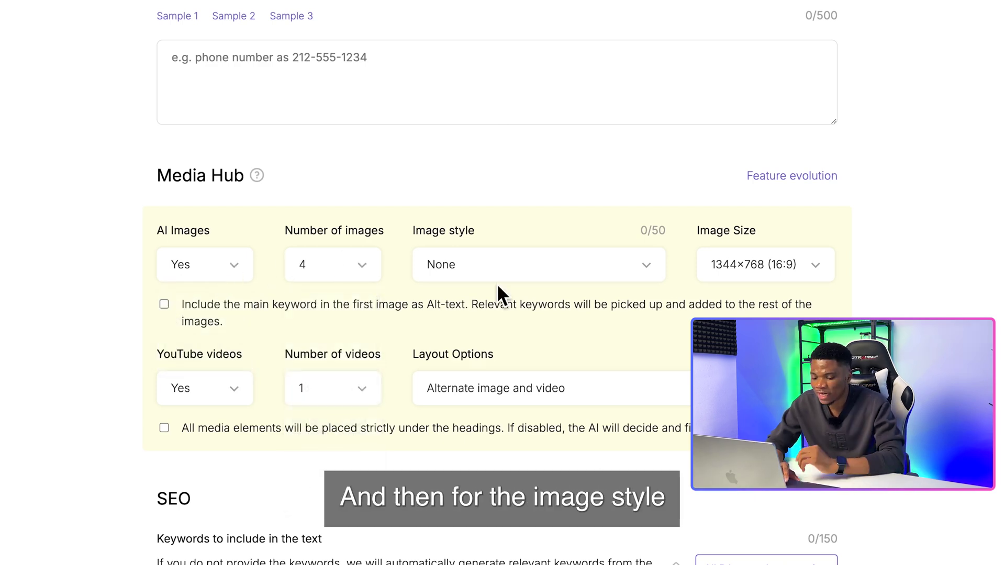
{"action": "left_click", "coordinate": [497, 277]}
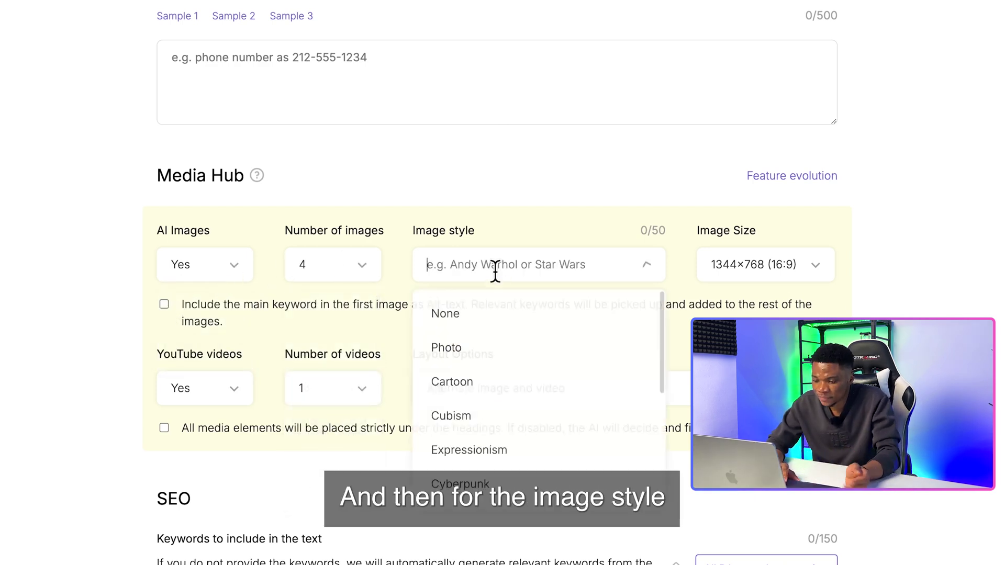
{"action": "left_click", "coordinate": [500, 354]}
{"action": "left_click", "coordinate": [778, 278]}
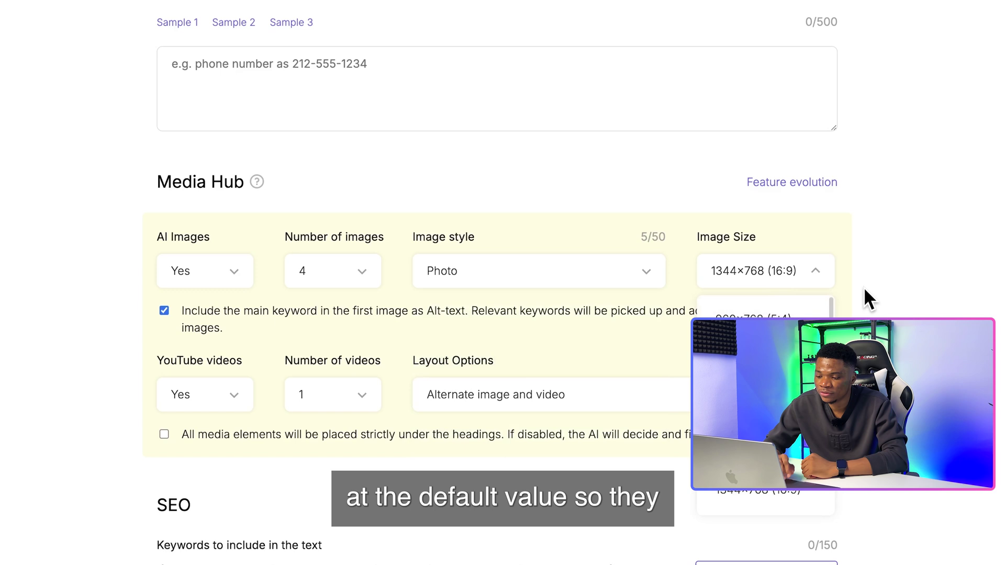
{"action": "left_click", "coordinate": [863, 210]}
Include 2 YouTube videos and keep the alternating image/video layout.
{"action": "scroll", "coordinate": [126, 524], "scroll_direction": "down", "scroll_amount": 1}
{"action": "scroll", "coordinate": [127, 523], "scroll_direction": "down", "scroll_amount": 1}
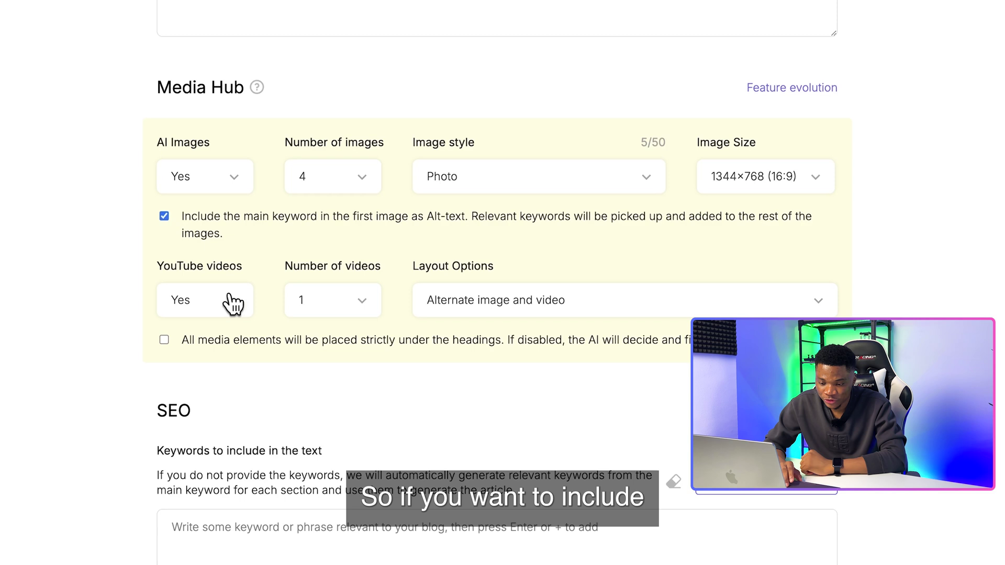
{"action": "left_click", "coordinate": [229, 302]}
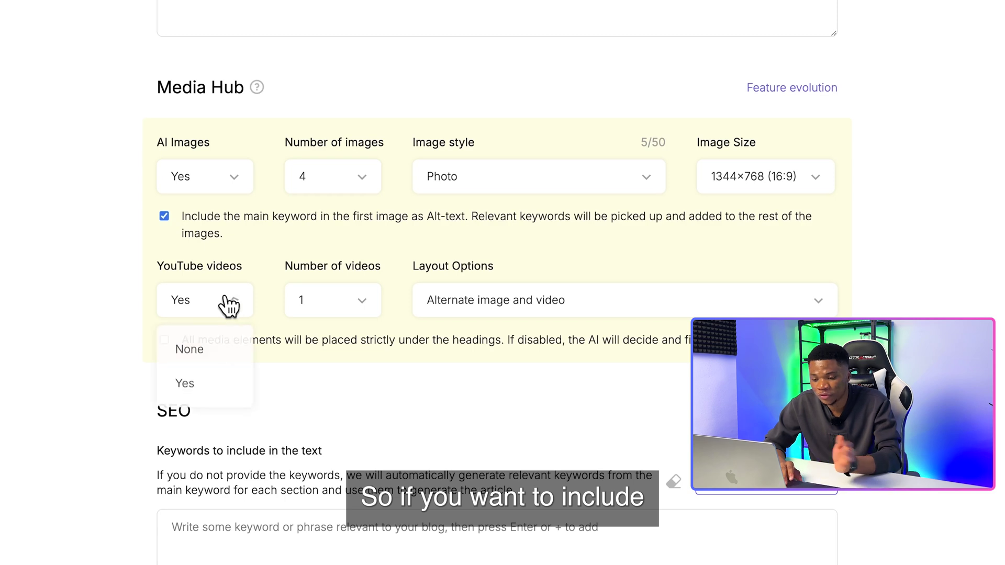
{"action": "left_click", "coordinate": [207, 394]}
{"action": "left_click", "coordinate": [346, 293]}
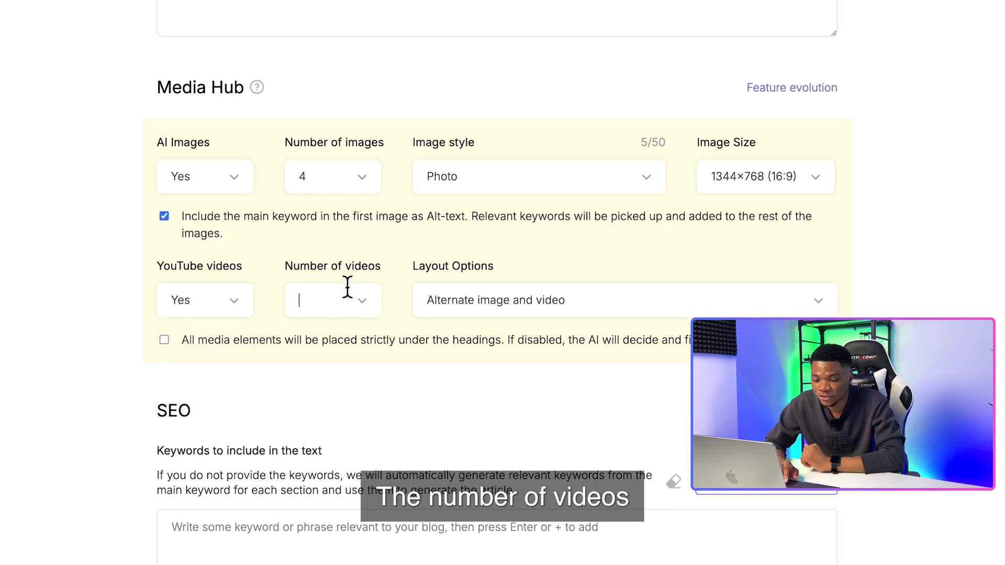
{"action": "left_click", "coordinate": [343, 378]}
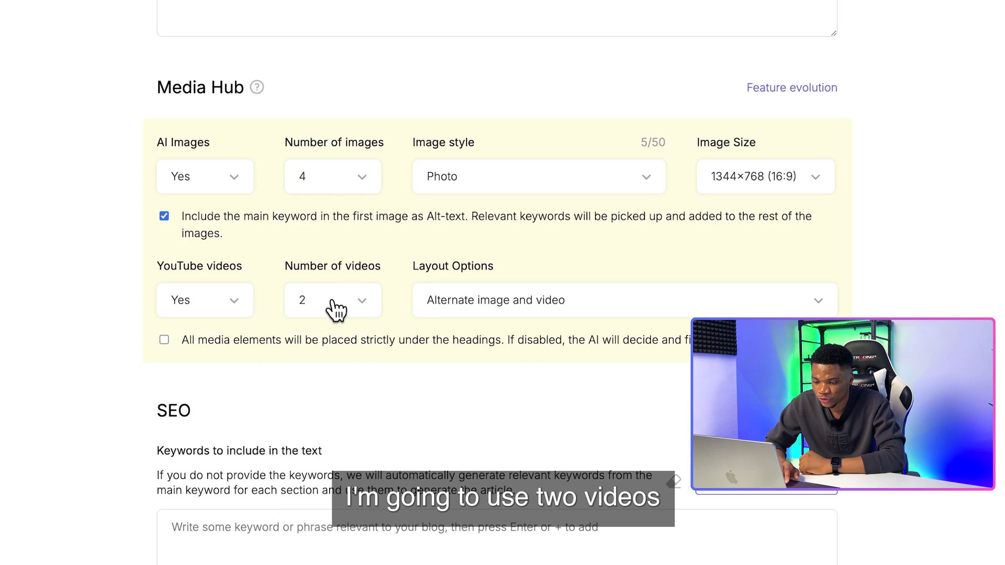
{"action": "scroll", "coordinate": [480, 242], "scroll_direction": "down", "scroll_amount": 1}
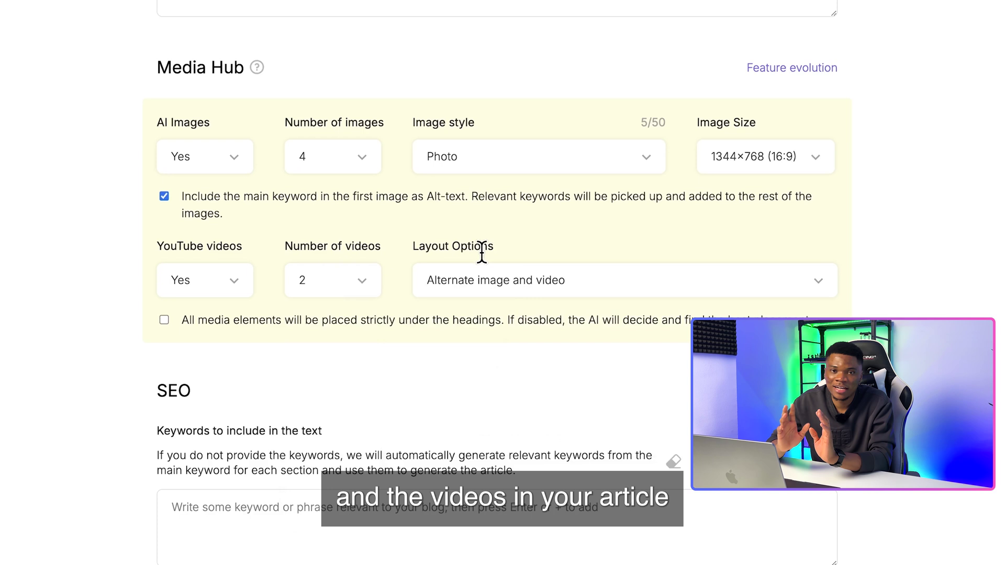
{"action": "left_click", "coordinate": [553, 281]}
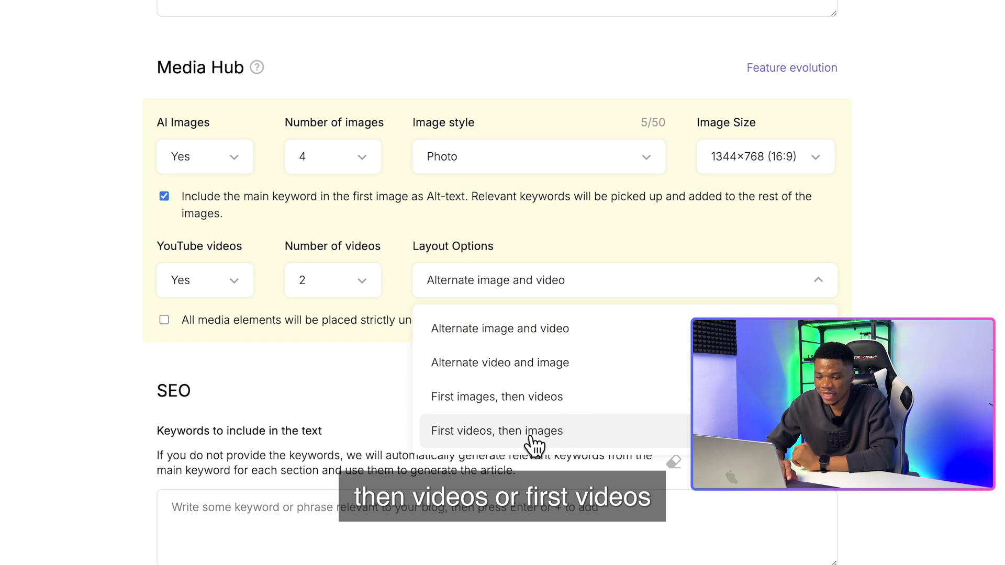
{"action": "left_click", "coordinate": [529, 331]}
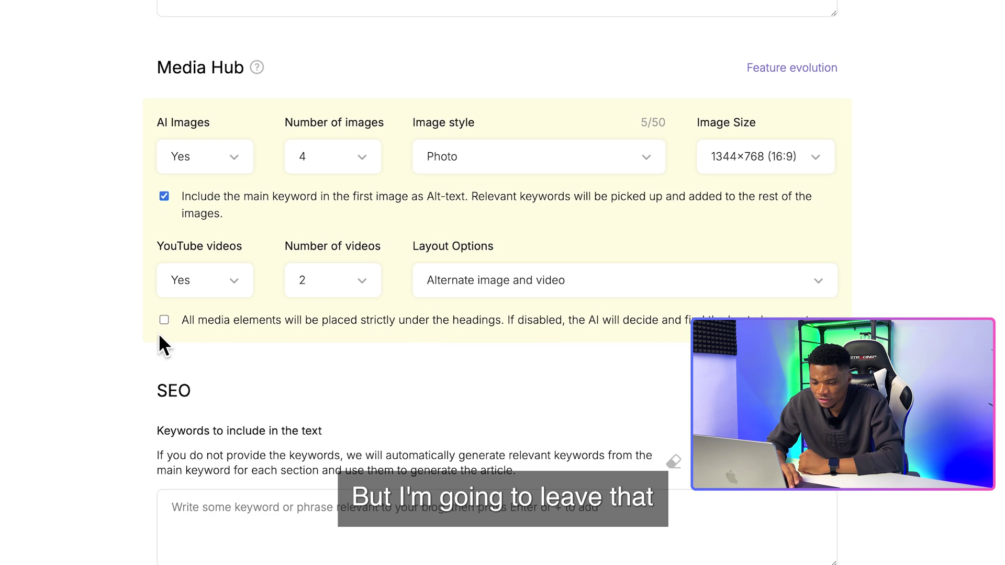
{"action": "scroll", "coordinate": [247, 430], "scroll_direction": "down", "scroll_amount": 3}
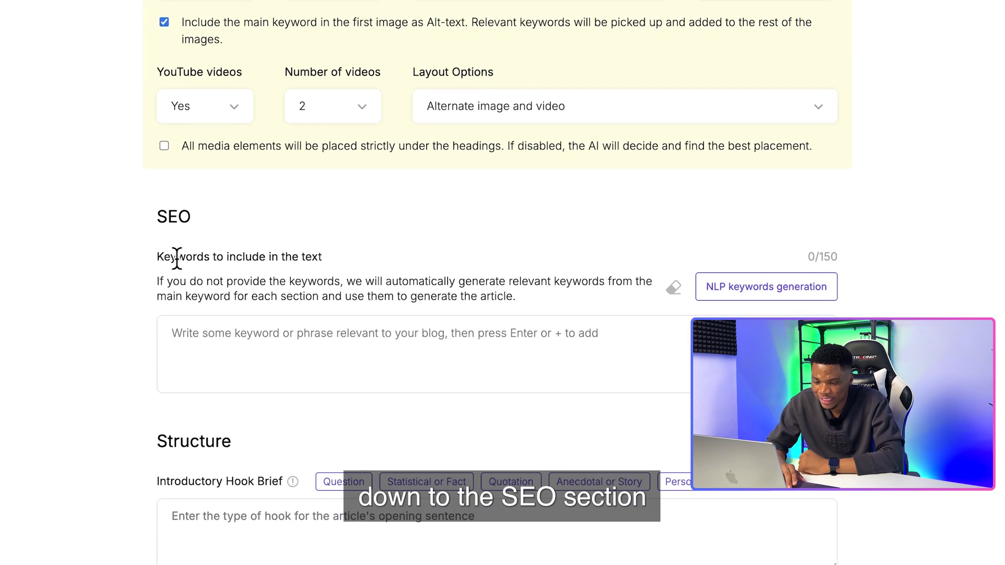
Generate NLP keywords from the main keyword to fill the keyword list.
{"action": "scroll", "coordinate": [309, 387], "scroll_direction": "down", "scroll_amount": 1}
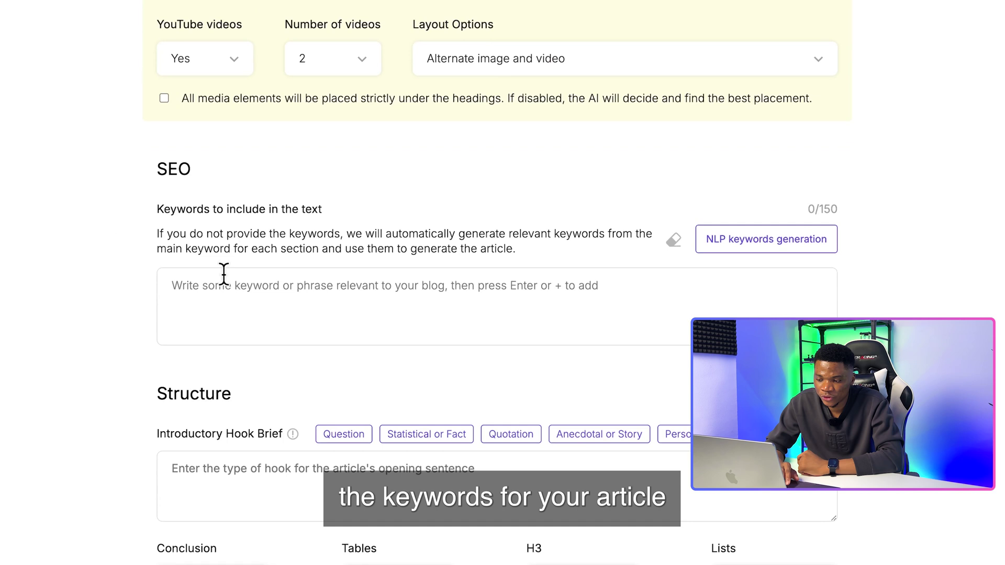
{"action": "left_click", "coordinate": [759, 240]}
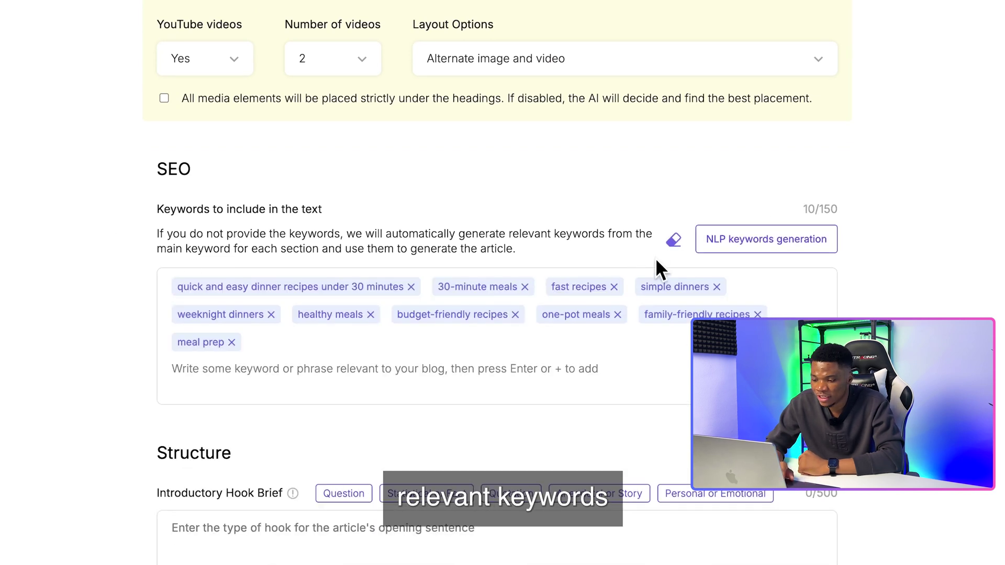
{"action": "scroll", "coordinate": [343, 439], "scroll_direction": "down", "scroll_amount": 5}
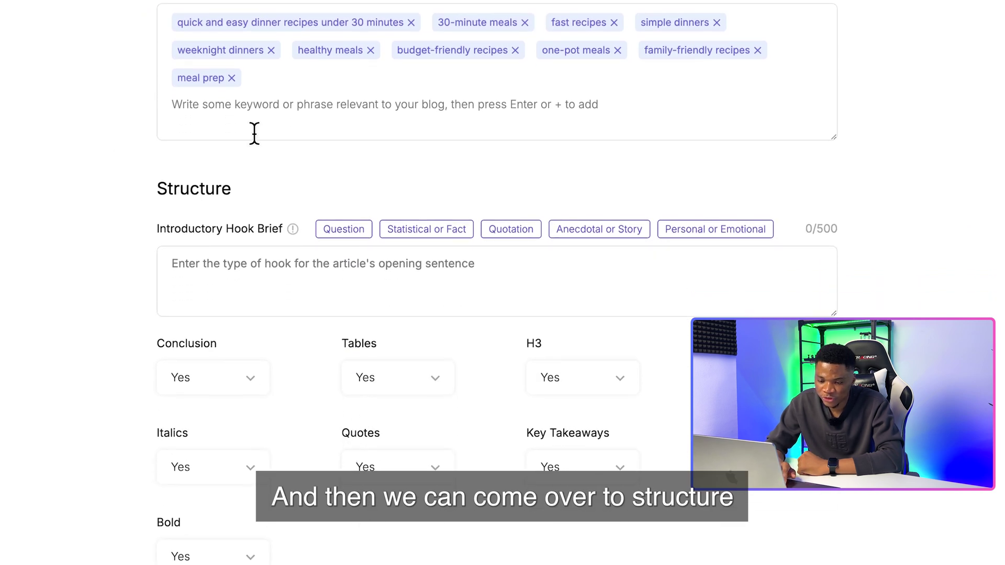
{"action": "scroll", "coordinate": [351, 215], "scroll_direction": "down", "scroll_amount": 1}
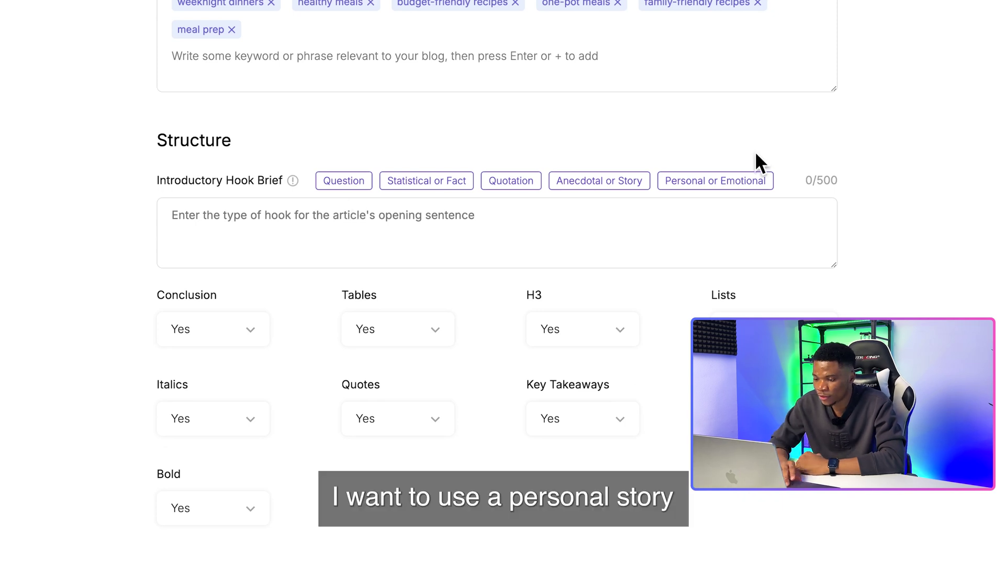
Use the Personal or Emotional introductory hook and keep bold text set to Yes.
{"action": "left_click", "coordinate": [717, 186]}
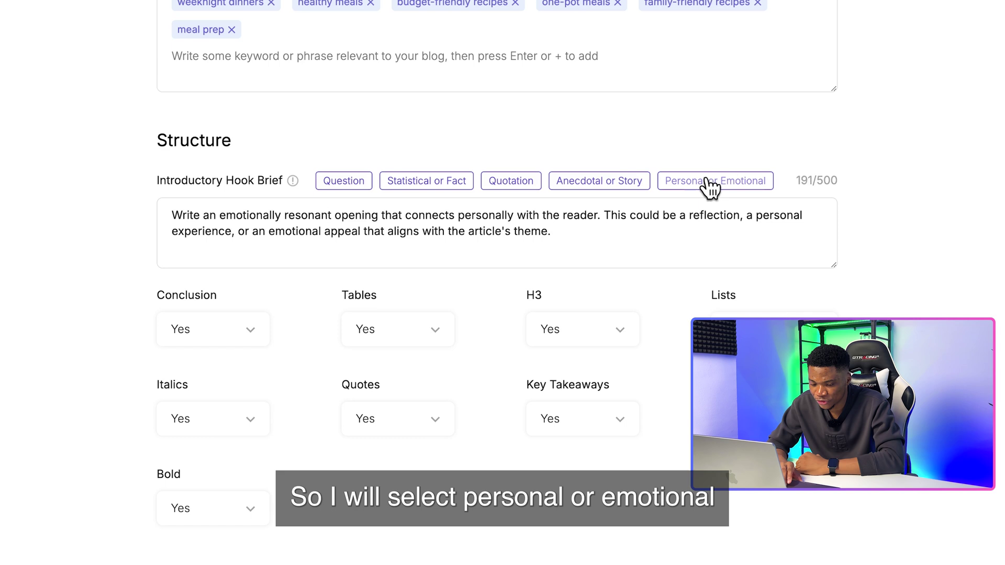
{"action": "scroll", "coordinate": [301, 267], "scroll_direction": "down", "scroll_amount": 2}
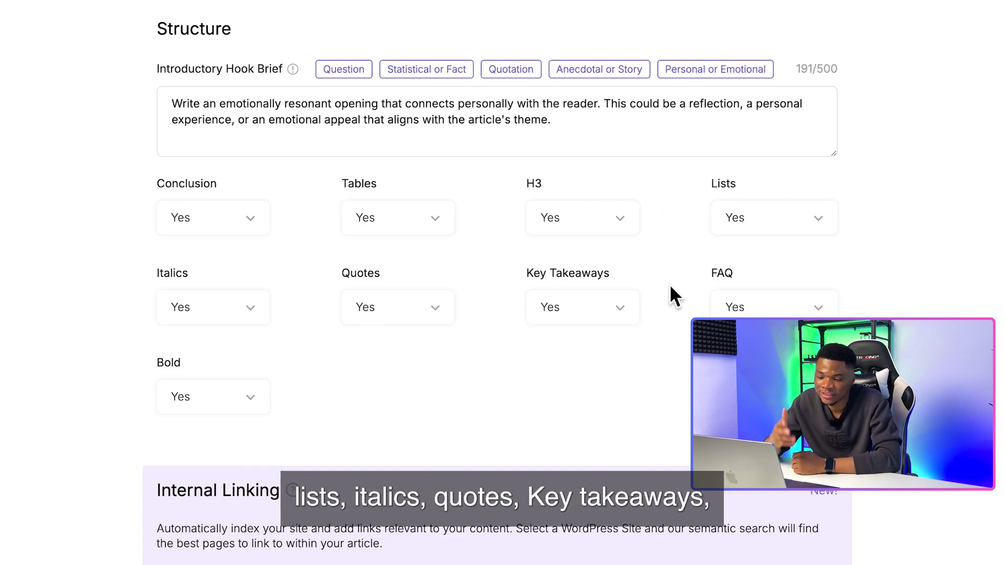
{"action": "scroll", "coordinate": [472, 307], "scroll_direction": "down", "scroll_amount": 1}
{"action": "left_click", "coordinate": [264, 388]}
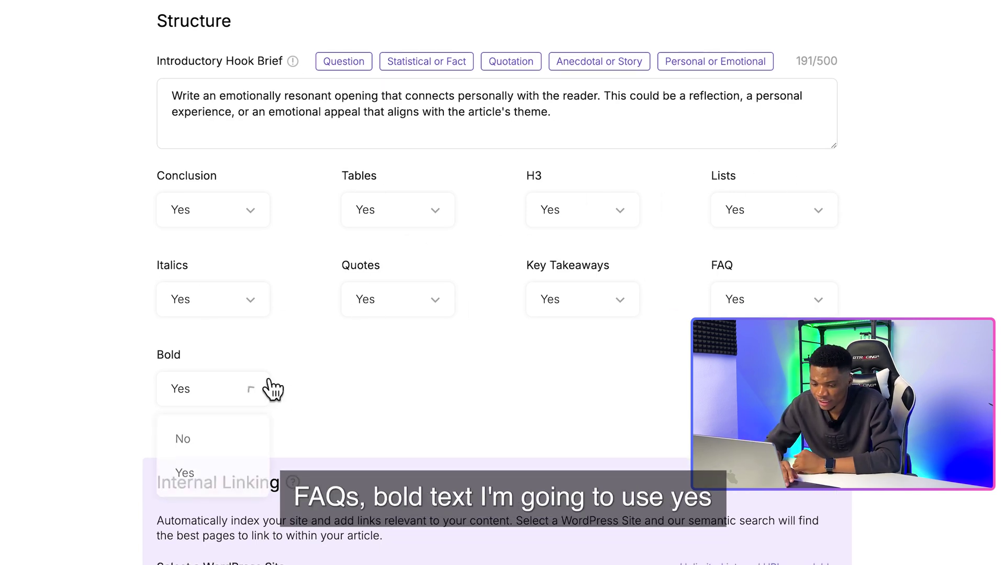
{"action": "left_click", "coordinate": [336, 376]}
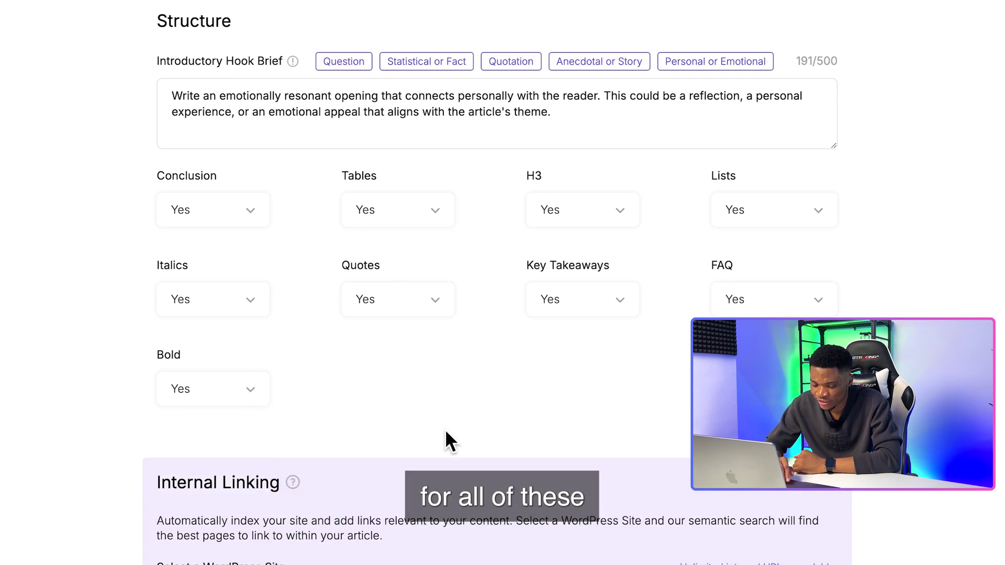
Set External Linking to Automatic link type with 5-7 links.
{"action": "scroll", "coordinate": [445, 433], "scroll_direction": "down", "scroll_amount": 6}
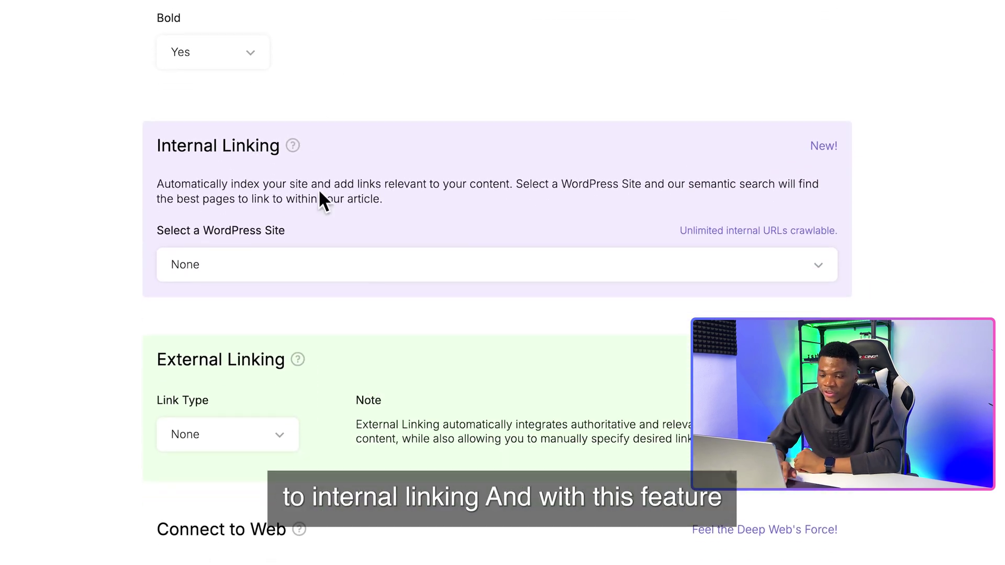
{"action": "scroll", "coordinate": [372, 303], "scroll_direction": "up", "scroll_amount": 1}
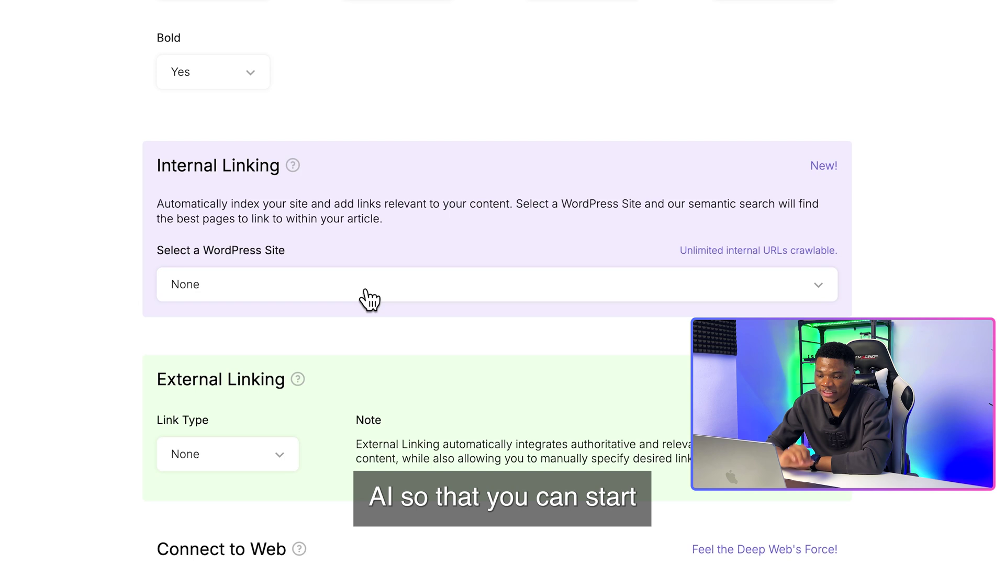
{"action": "scroll", "coordinate": [365, 381], "scroll_direction": "down", "scroll_amount": 3}
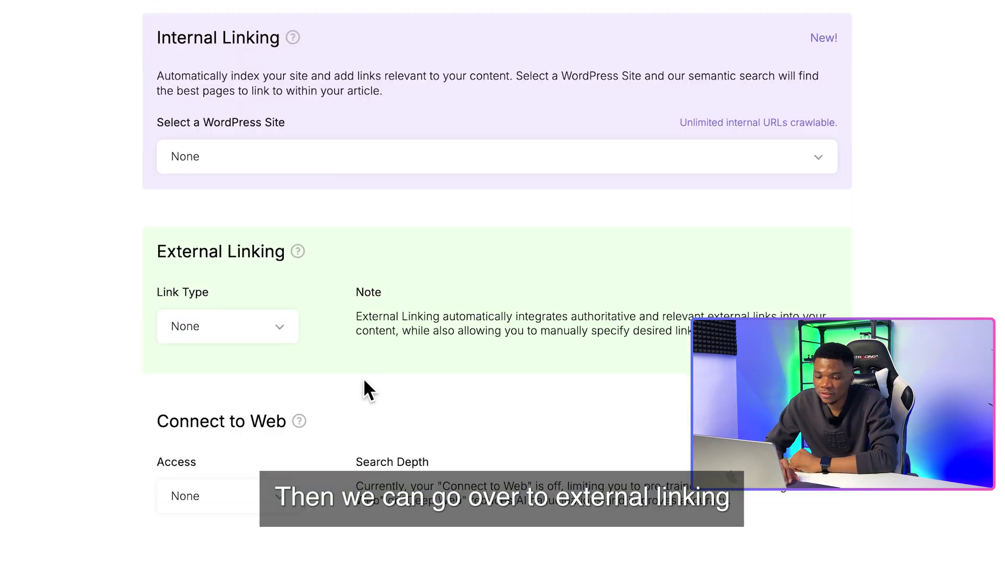
{"action": "scroll", "coordinate": [374, 286], "scroll_direction": "down", "scroll_amount": 1}
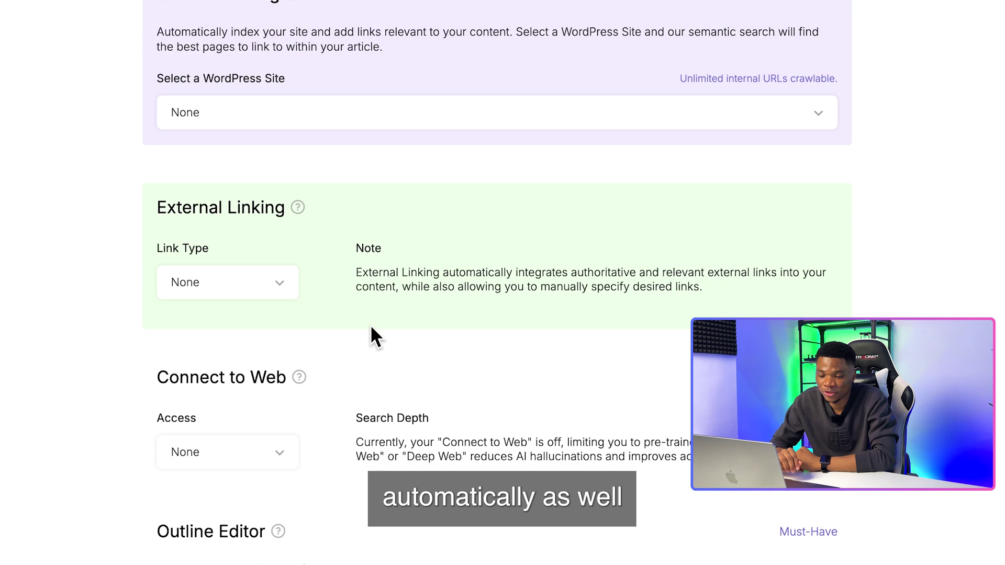
{"action": "left_click", "coordinate": [257, 287]}
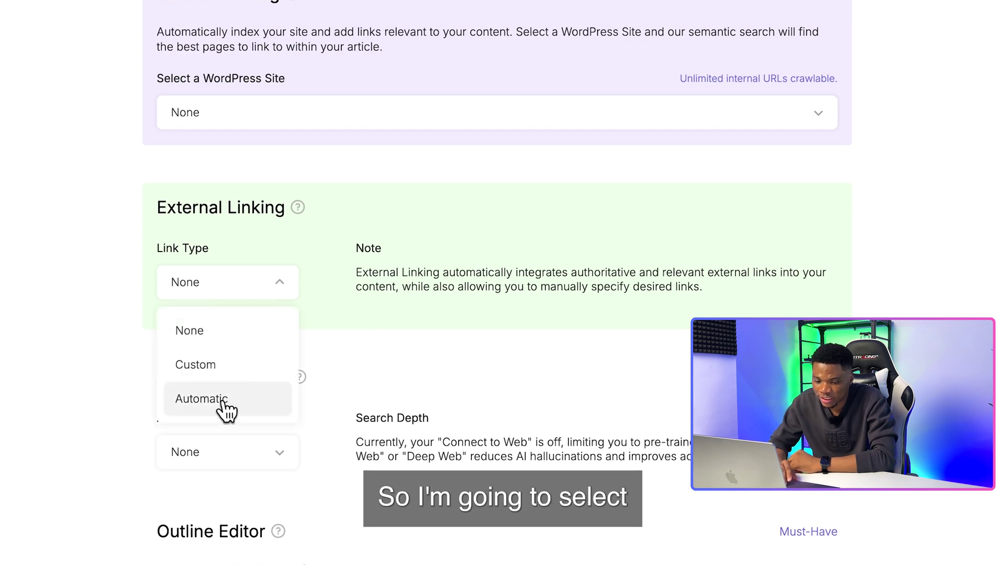
{"action": "left_click", "coordinate": [226, 402]}
{"action": "scroll", "coordinate": [288, 369], "scroll_direction": "down", "scroll_amount": 1}
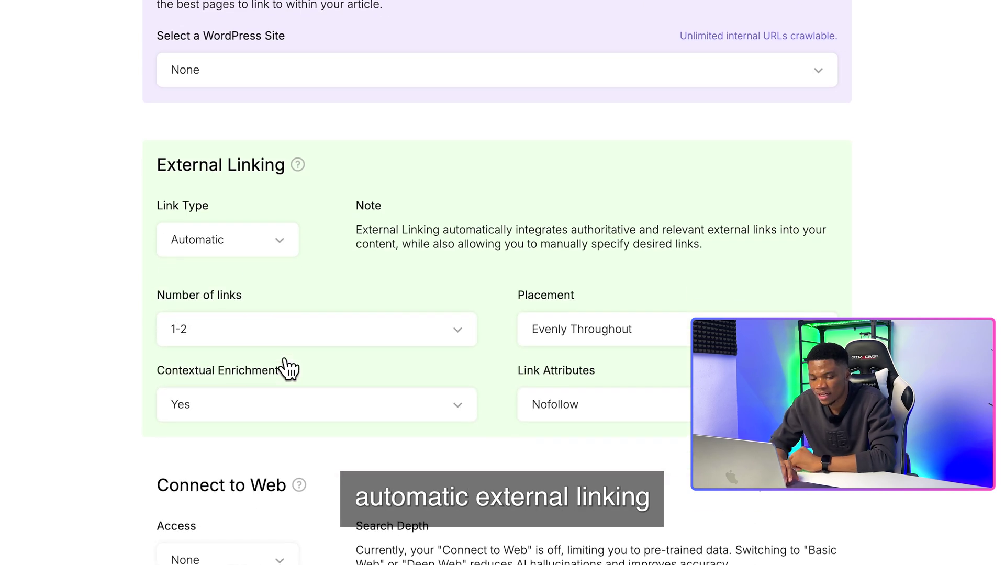
{"action": "left_click", "coordinate": [283, 345]}
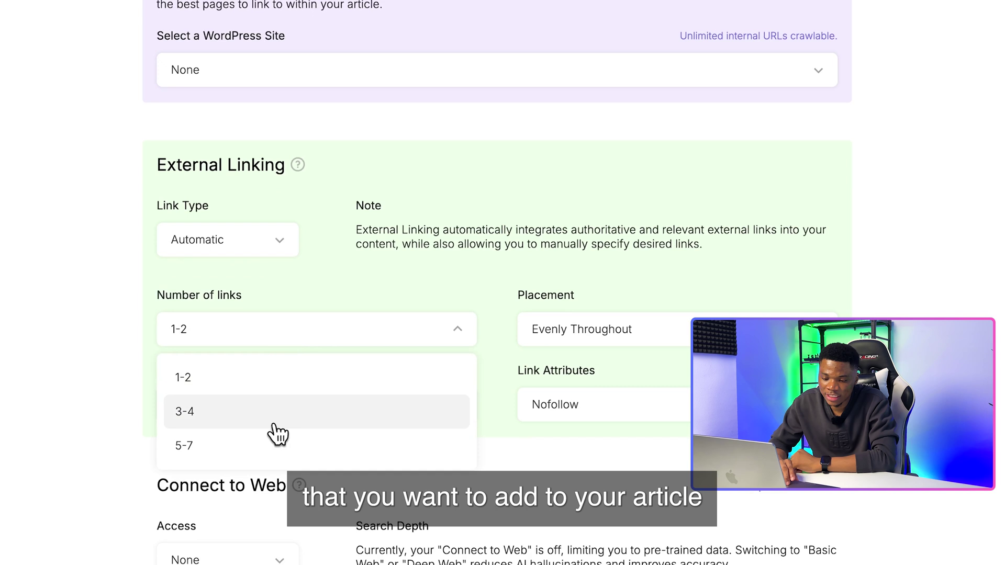
{"action": "left_click", "coordinate": [270, 444]}
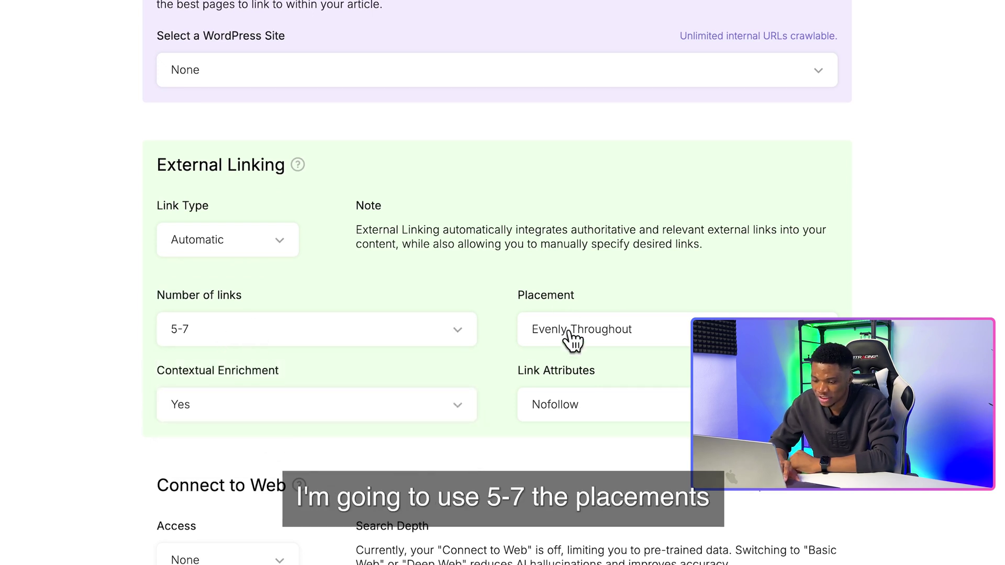
Keep Contextual Enrichment at Yes and link attributes at Nofollow.
{"action": "scroll", "coordinate": [399, 314], "scroll_direction": "down", "scroll_amount": 2}
{"action": "left_click", "coordinate": [399, 320]}
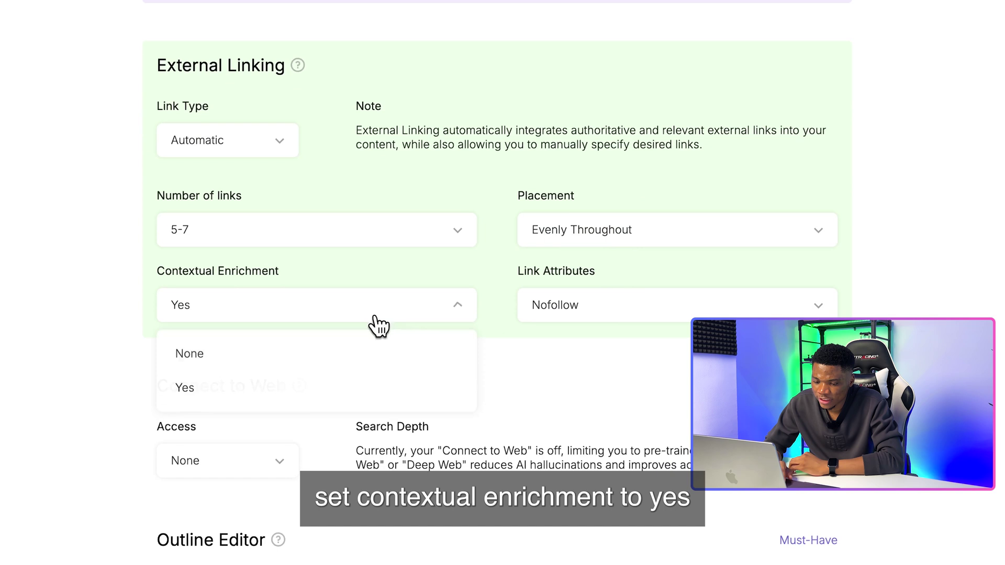
{"action": "left_click", "coordinate": [235, 400]}
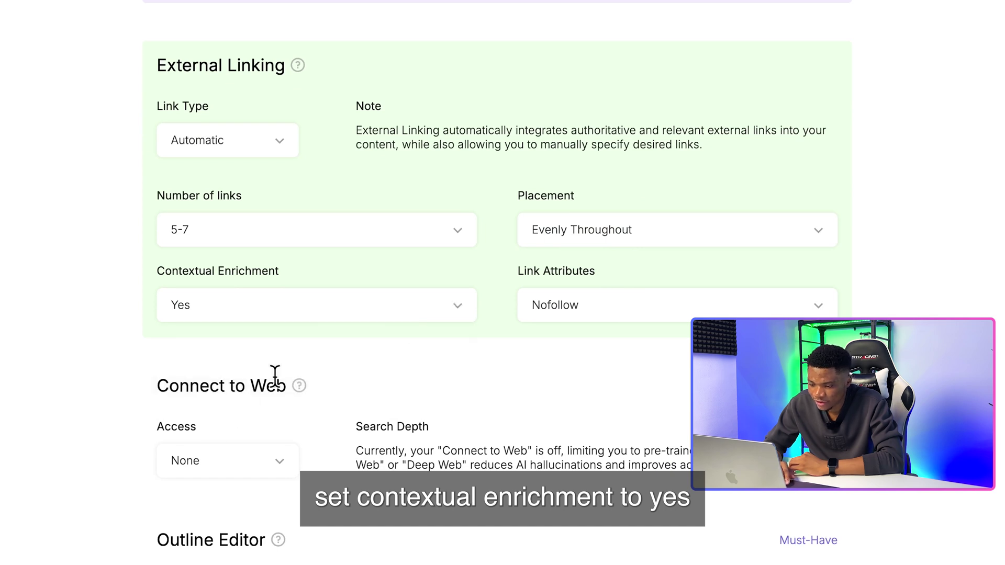
{"action": "left_click", "coordinate": [574, 301]}
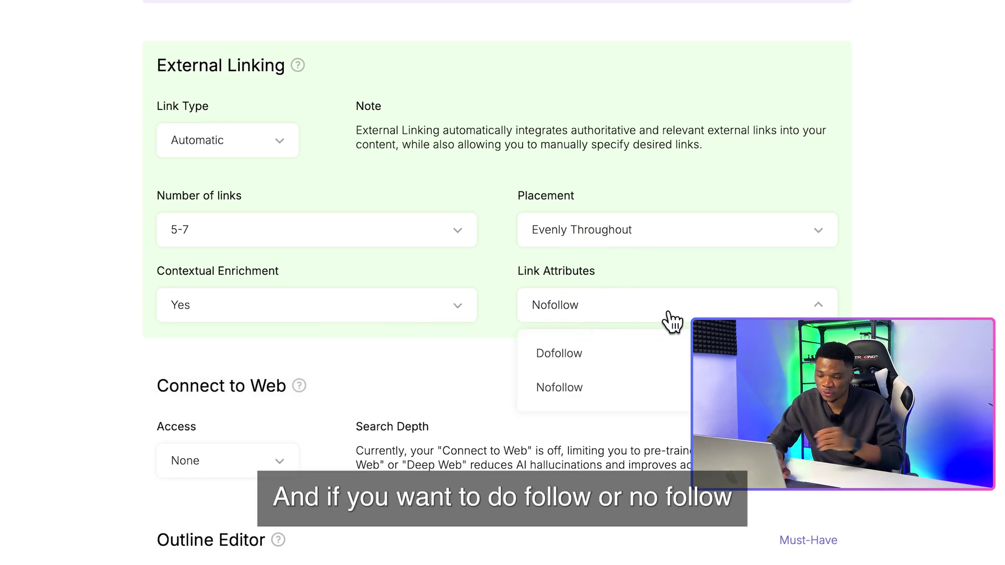
{"action": "left_click", "coordinate": [869, 264]}
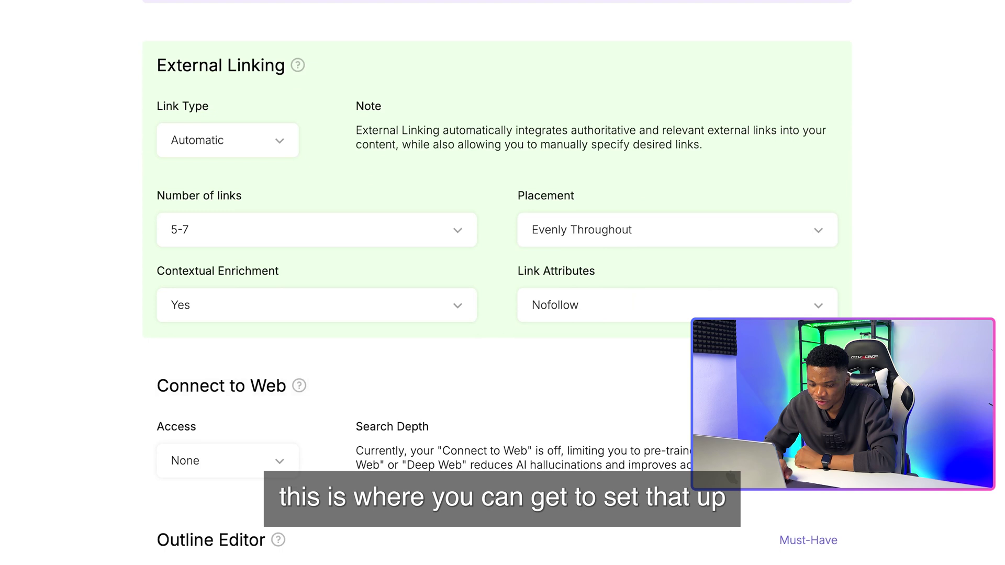
{"action": "scroll", "coordinate": [502, 282], "scroll_direction": "down", "scroll_amount": 3}
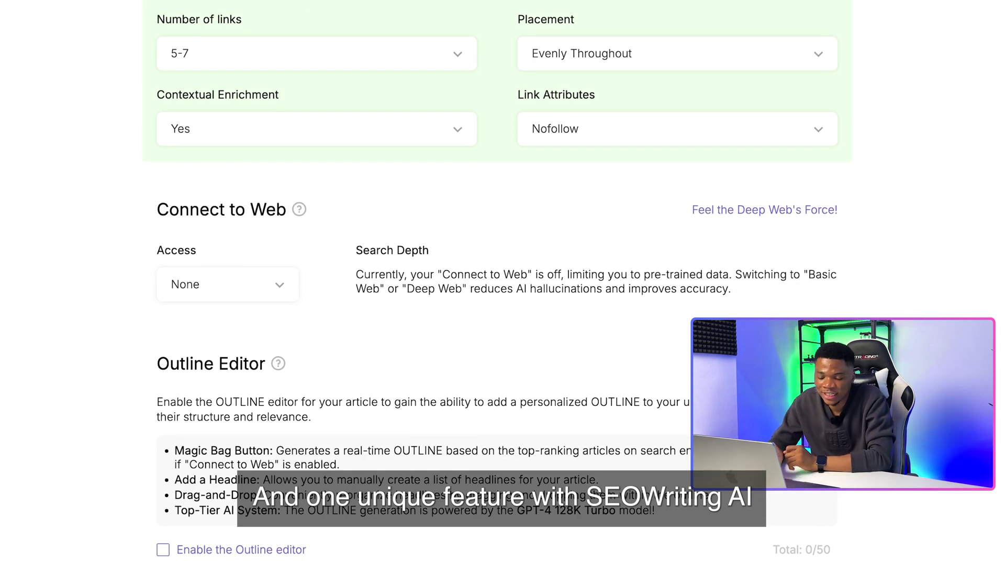
Set Connect to Web access to Deep Web, leaving citations off and Real-Time Search as source.
{"action": "left_click", "coordinate": [262, 287]}
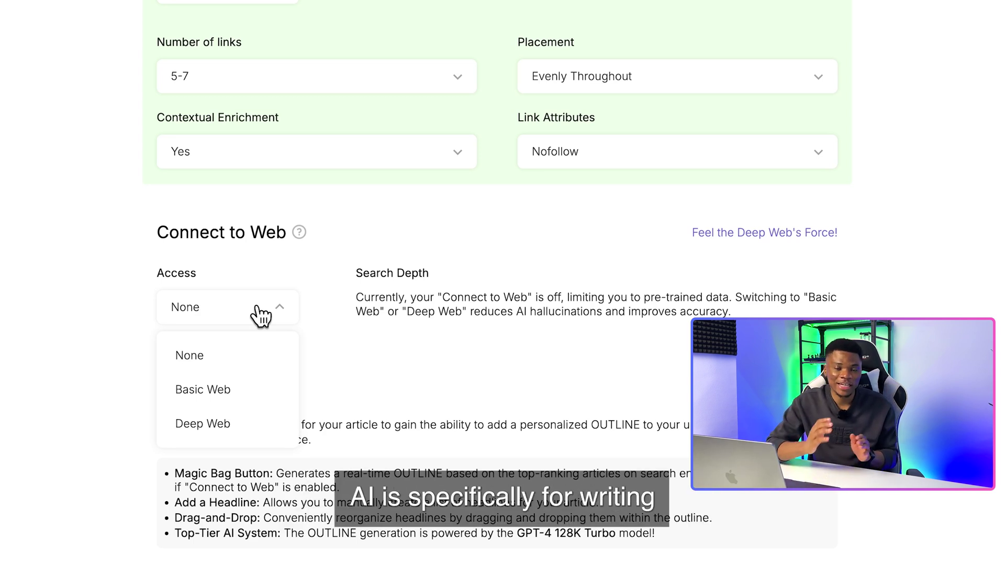
{"action": "left_click", "coordinate": [212, 440]}
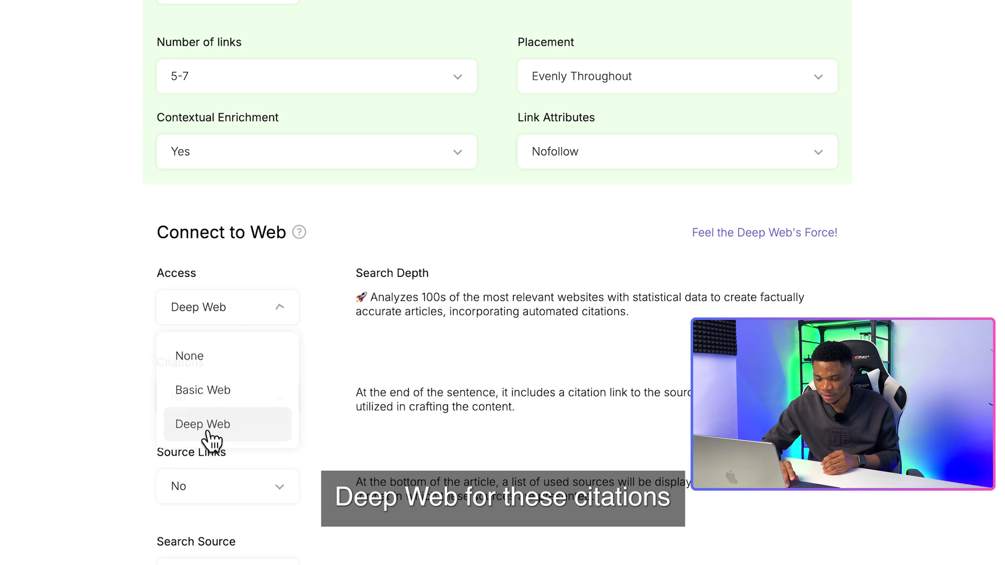
{"action": "scroll", "coordinate": [287, 413], "scroll_direction": "down", "scroll_amount": 2}
{"action": "left_click", "coordinate": [247, 356]}
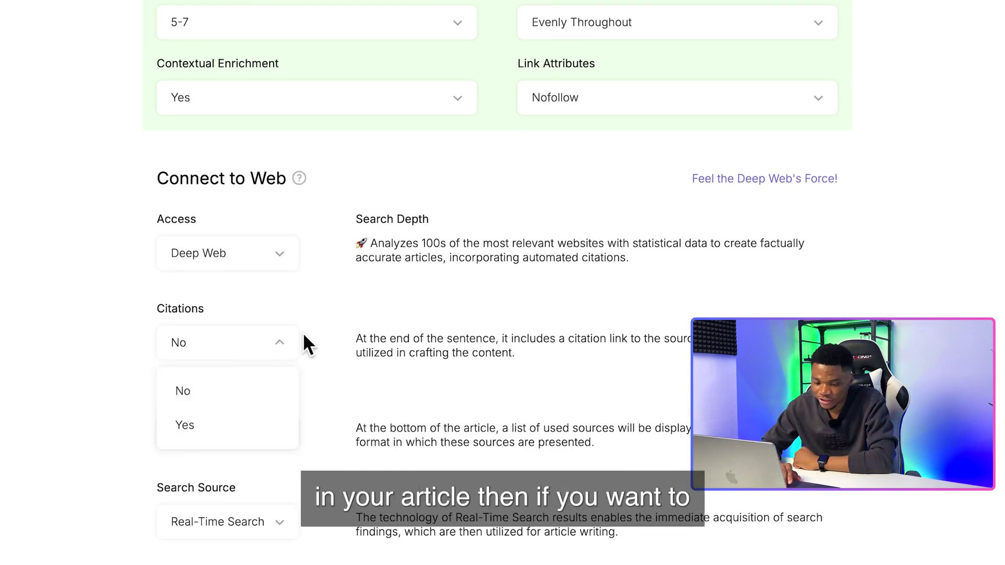
{"action": "scroll", "coordinate": [286, 399], "scroll_direction": "down", "scroll_amount": 2}
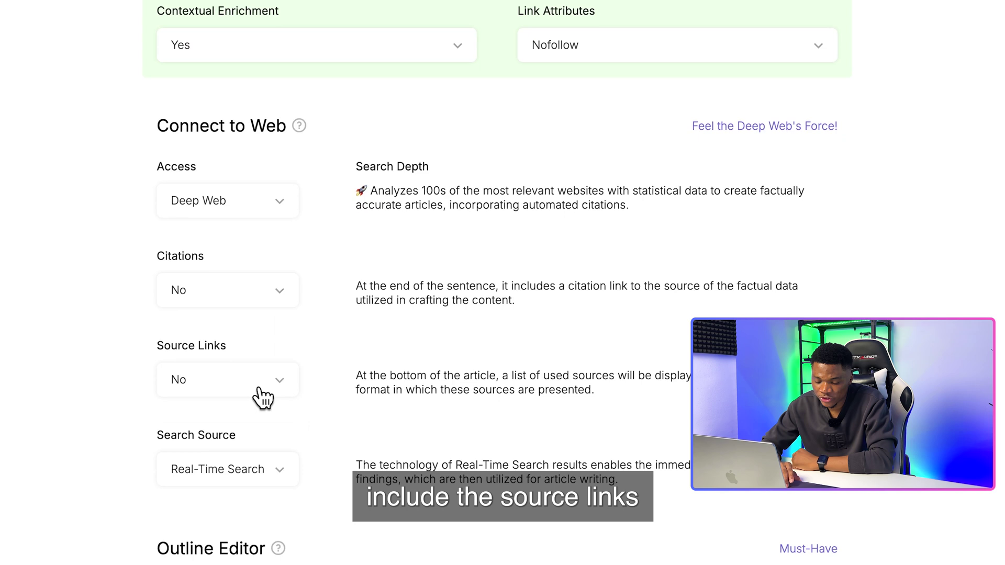
{"action": "scroll", "coordinate": [300, 403], "scroll_direction": "down", "scroll_amount": 4}
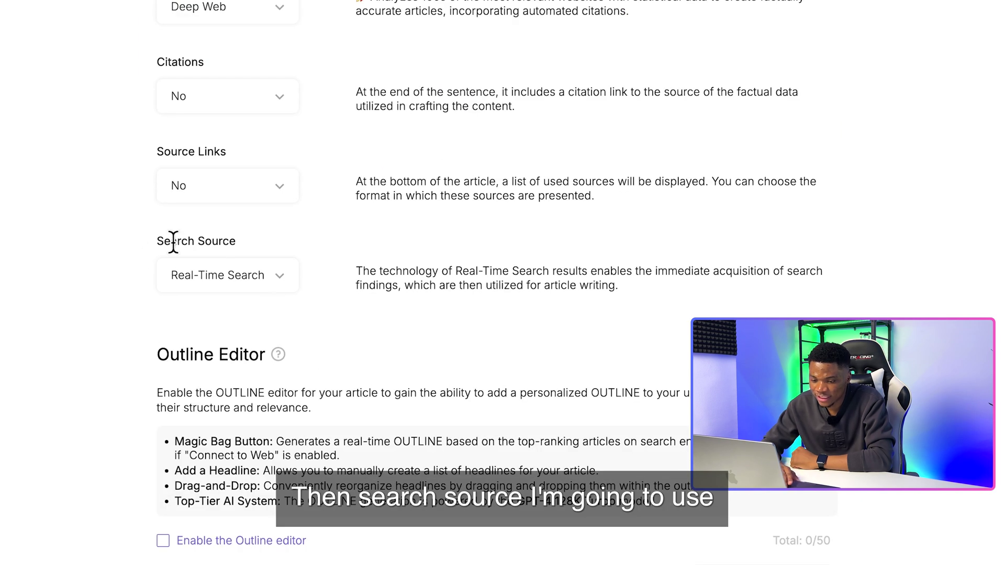
{"action": "left_click", "coordinate": [260, 284]}
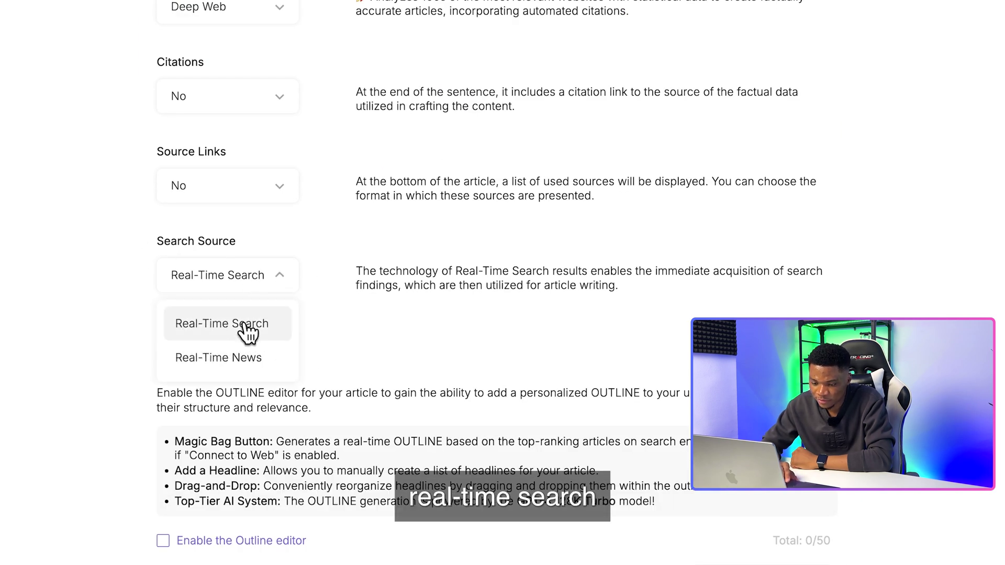
{"action": "scroll", "coordinate": [294, 298], "scroll_direction": "down", "scroll_amount": 20}
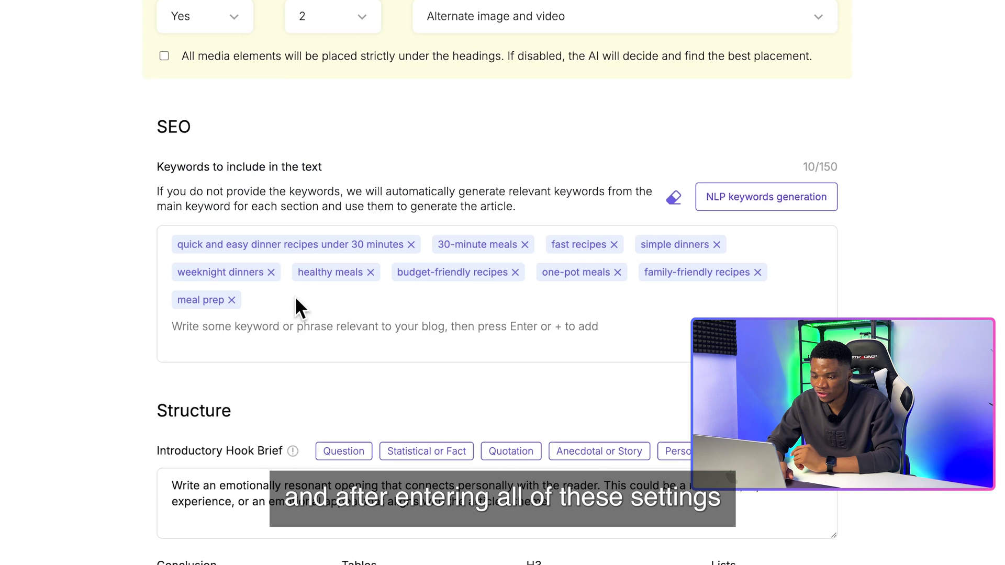
Run the 1-Click Blog Post for 'Quick and Easy Dinner Recipes Under 30 Minutes'.
{"action": "scroll", "coordinate": [295, 299], "scroll_direction": "up", "scroll_amount": 20}
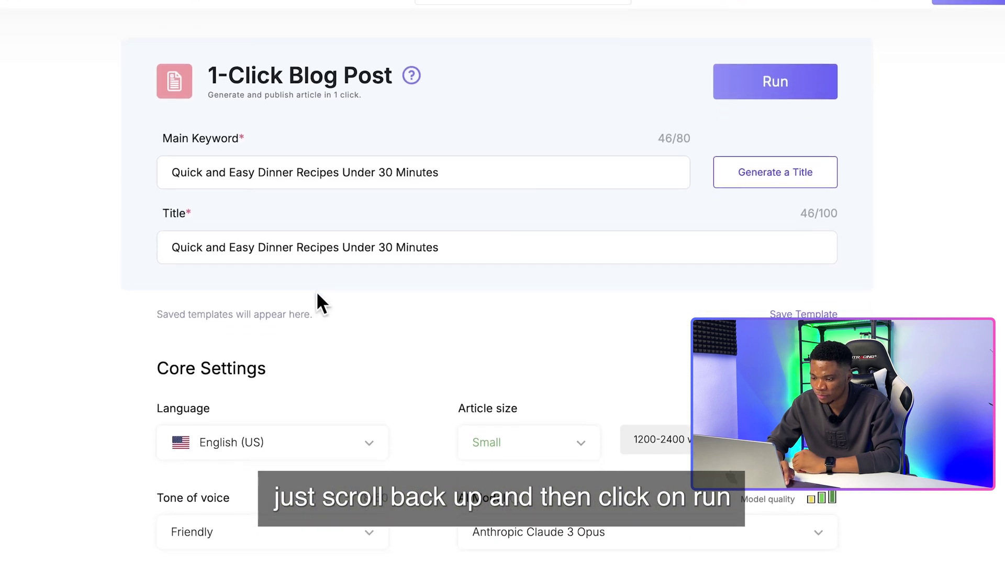
{"action": "left_click", "coordinate": [754, 86]}
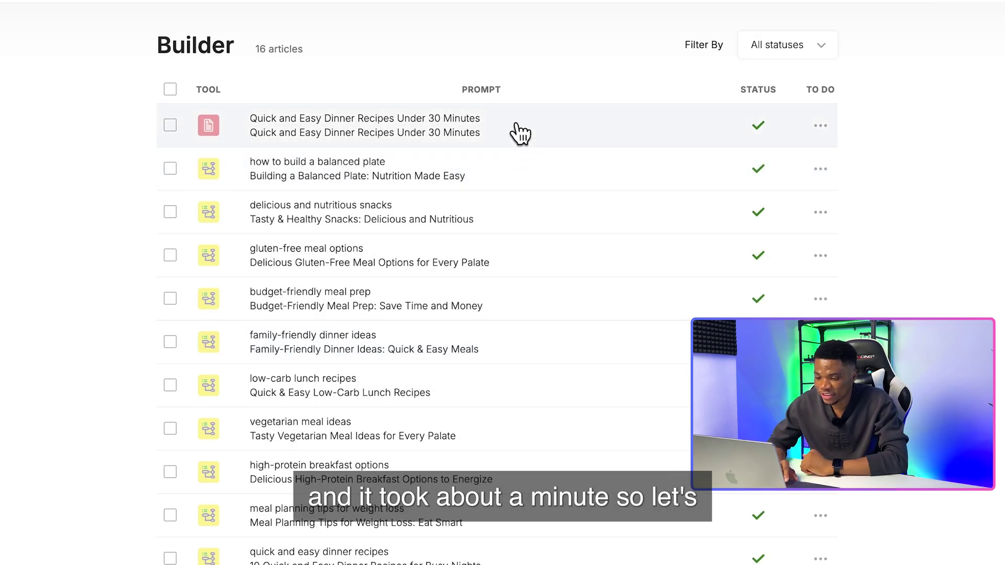
Open the dinner-recipes article from Builder and scroll through its 1,555 words.
{"action": "left_click", "coordinate": [400, 127]}
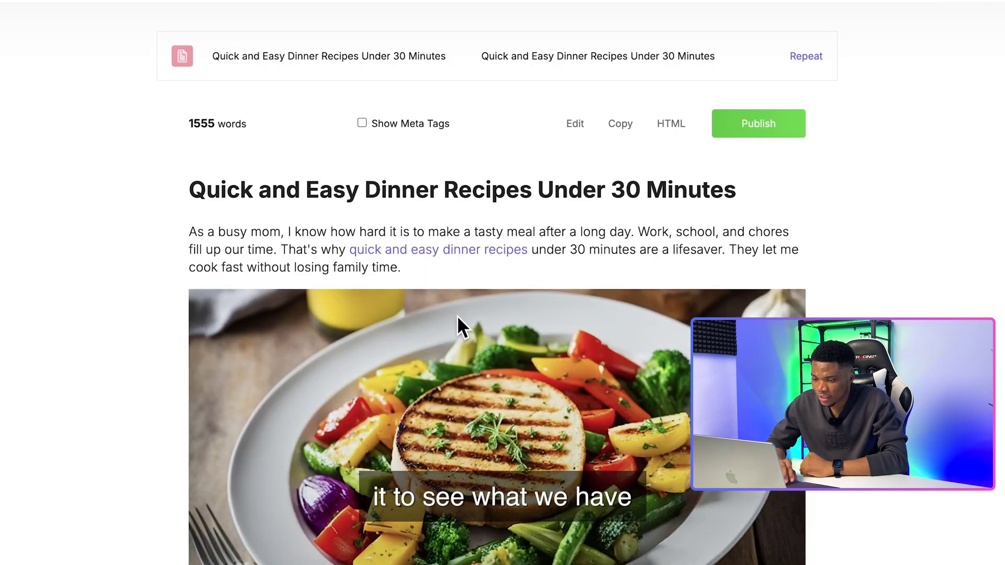
{"action": "scroll", "coordinate": [457, 315], "scroll_direction": "down", "scroll_amount": 12}
{"action": "scroll", "coordinate": [457, 315], "scroll_direction": "down", "scroll_amount": 20}
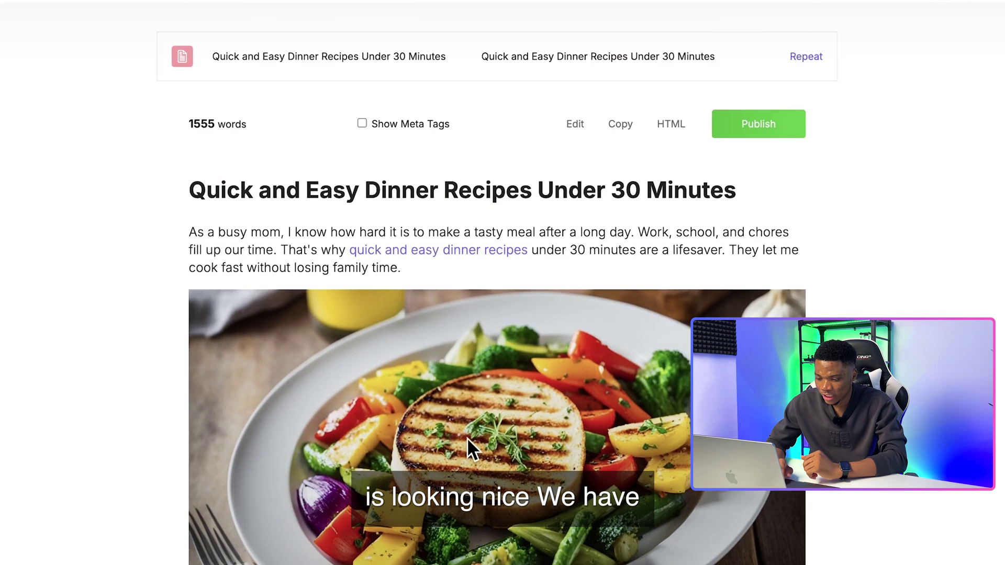
{"action": "scroll", "coordinate": [523, 400], "scroll_direction": "down", "scroll_amount": 20}
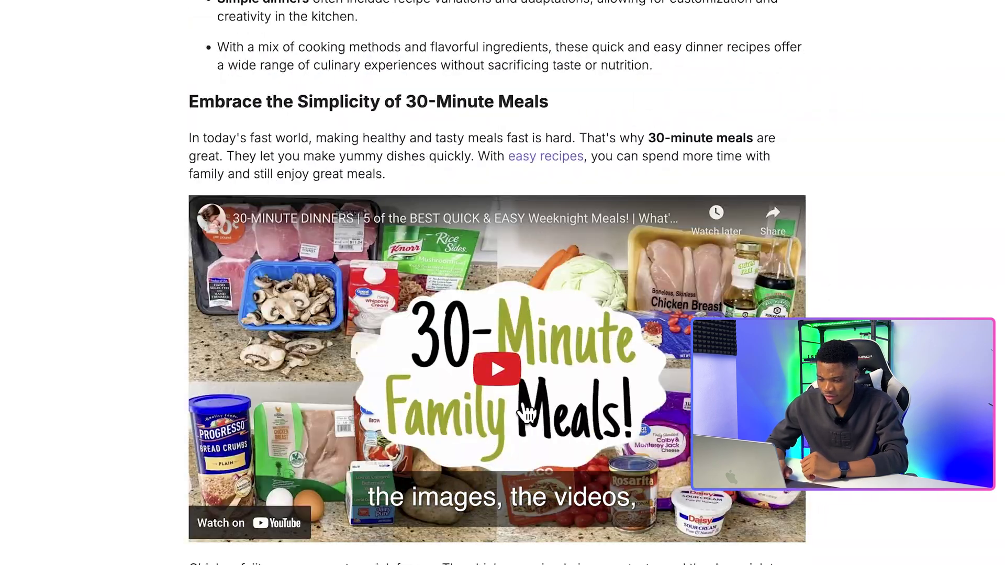
{"action": "scroll", "coordinate": [525, 412], "scroll_direction": "down", "scroll_amount": 20}
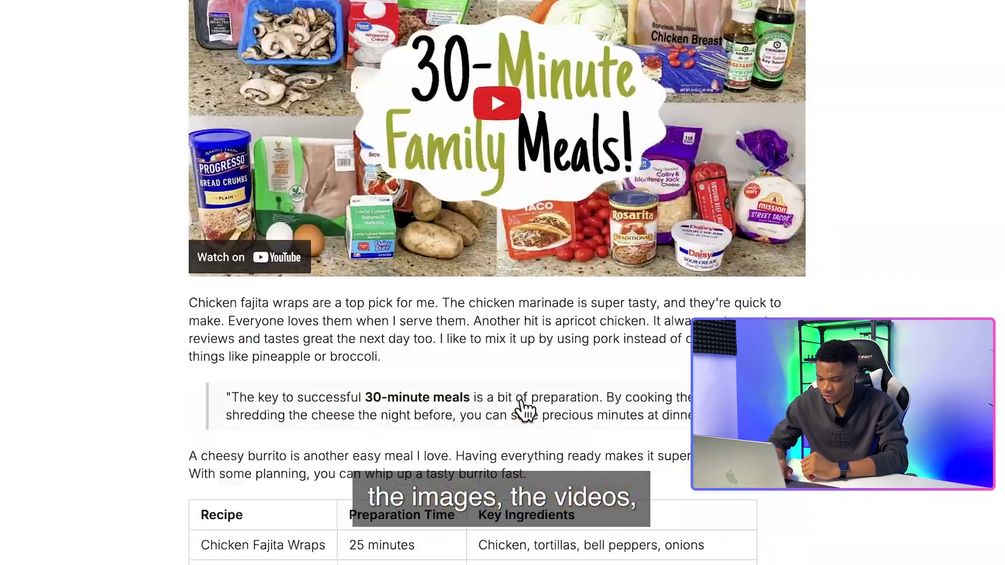
{"action": "scroll", "coordinate": [525, 410], "scroll_direction": "down", "scroll_amount": 20}
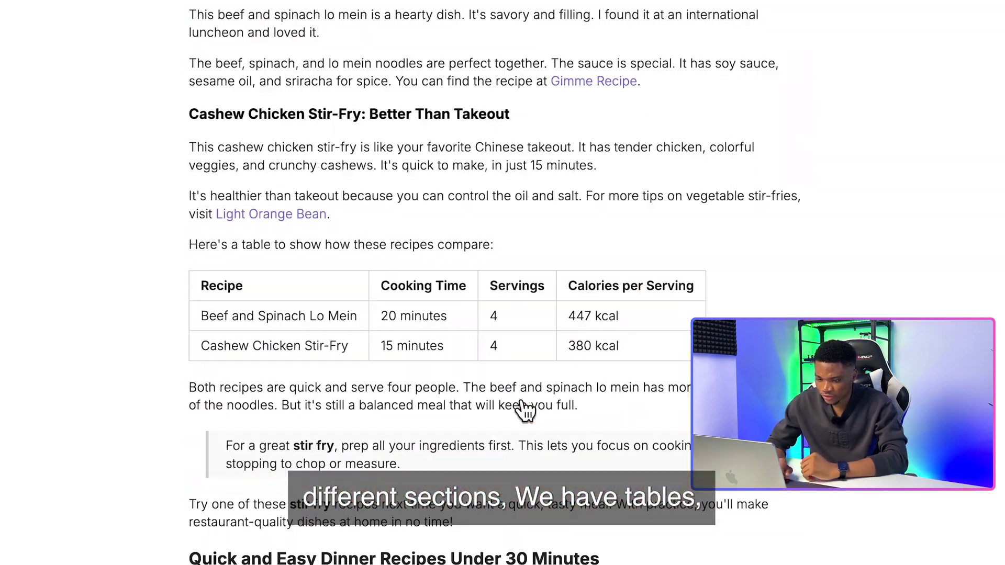
{"action": "scroll", "coordinate": [411, 353], "scroll_direction": "down", "scroll_amount": 6}
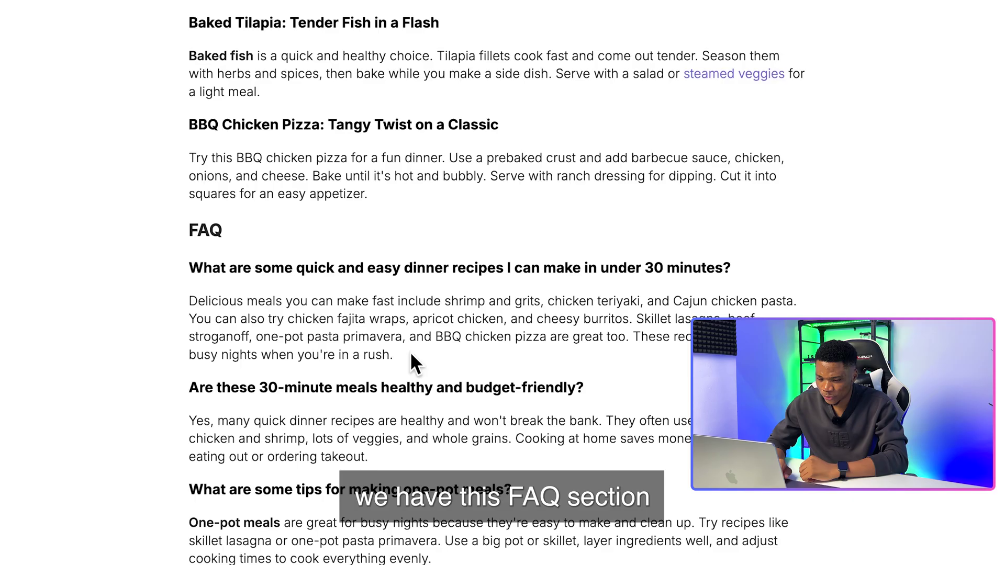
{"action": "scroll", "coordinate": [404, 419], "scroll_direction": "up", "scroll_amount": 20}
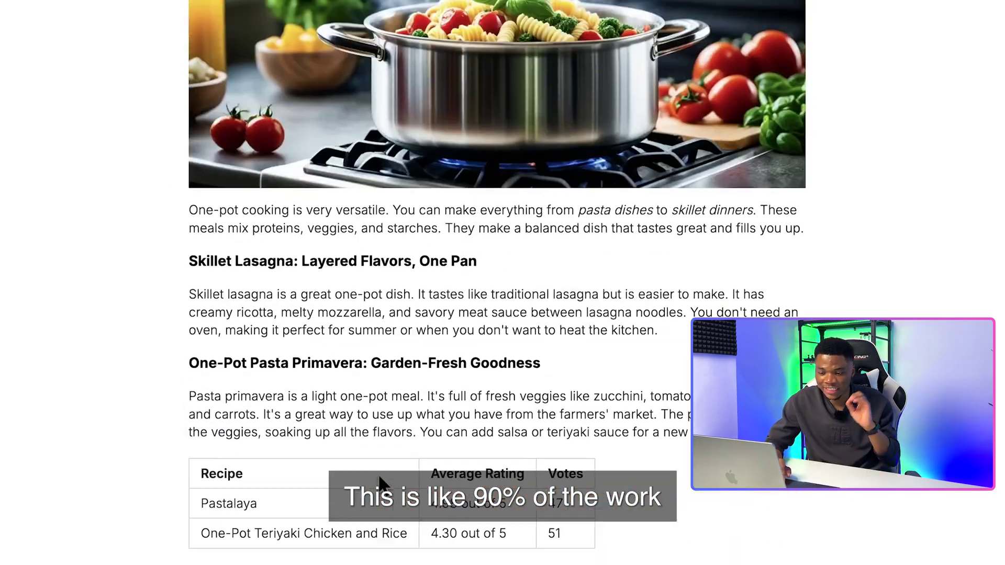
{"action": "scroll", "coordinate": [380, 483], "scroll_direction": "up", "scroll_amount": 13}
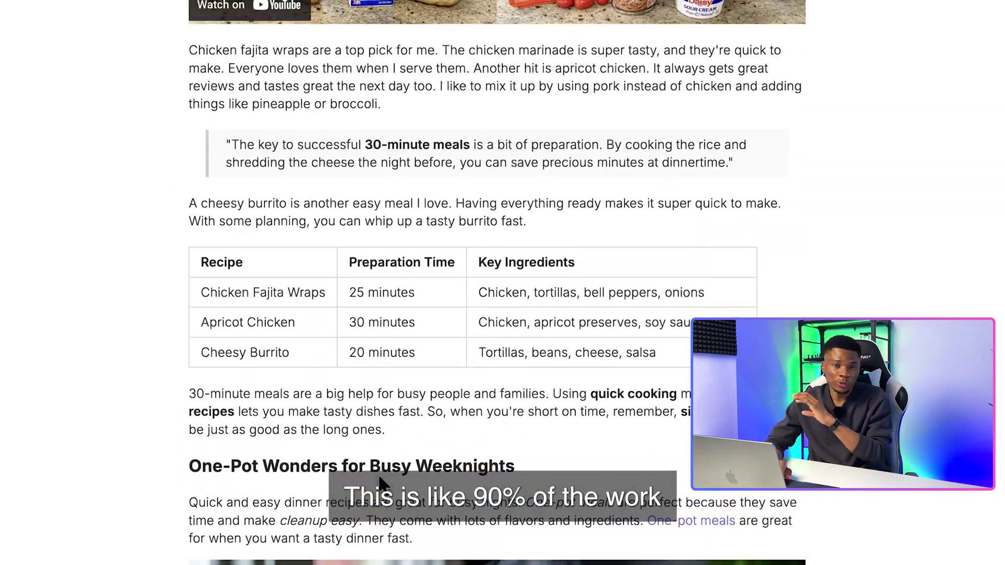
{"action": "scroll", "coordinate": [381, 483], "scroll_direction": "up", "scroll_amount": 5}
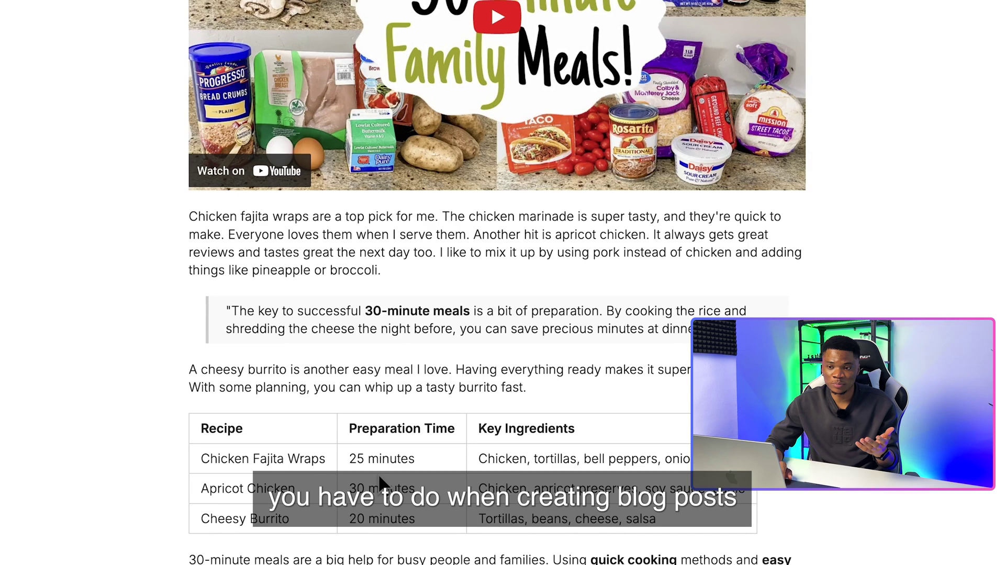
{"action": "scroll", "coordinate": [381, 481], "scroll_direction": "up", "scroll_amount": 12}
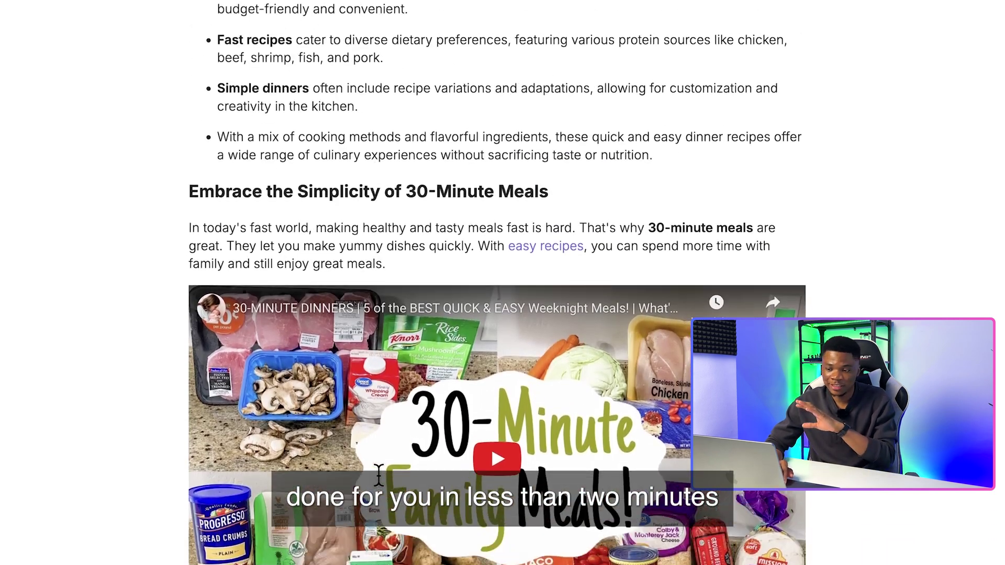
{"action": "scroll", "coordinate": [378, 473], "scroll_direction": "up", "scroll_amount": 10}
{"action": "scroll", "coordinate": [231, 227], "scroll_direction": "down", "scroll_amount": 1}
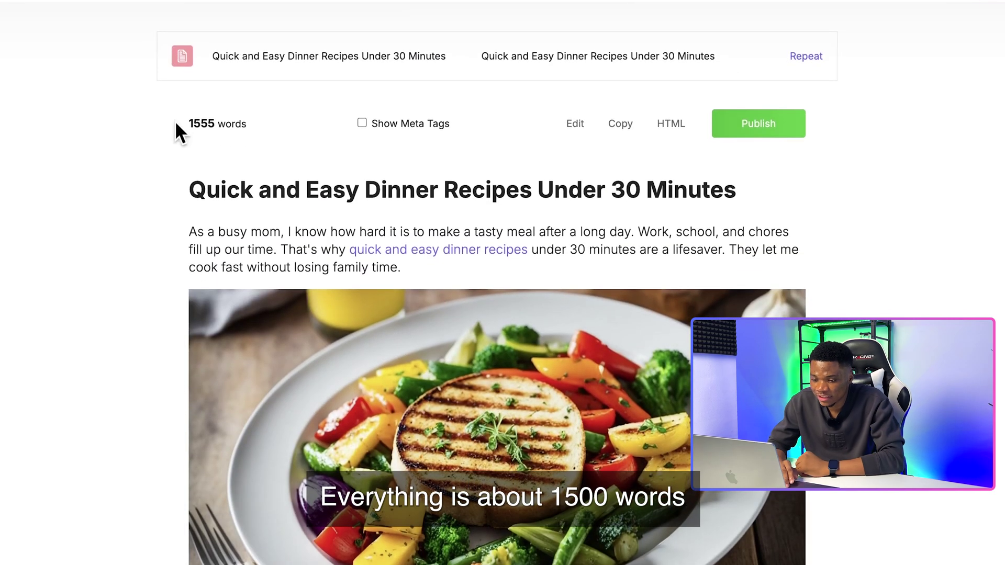
Paste the copied article into Hemingway Editor and read its Grade 6 readability score.
{"action": "left_click_drag", "start_coordinate": [196, 121], "coordinate": [235, 122]}
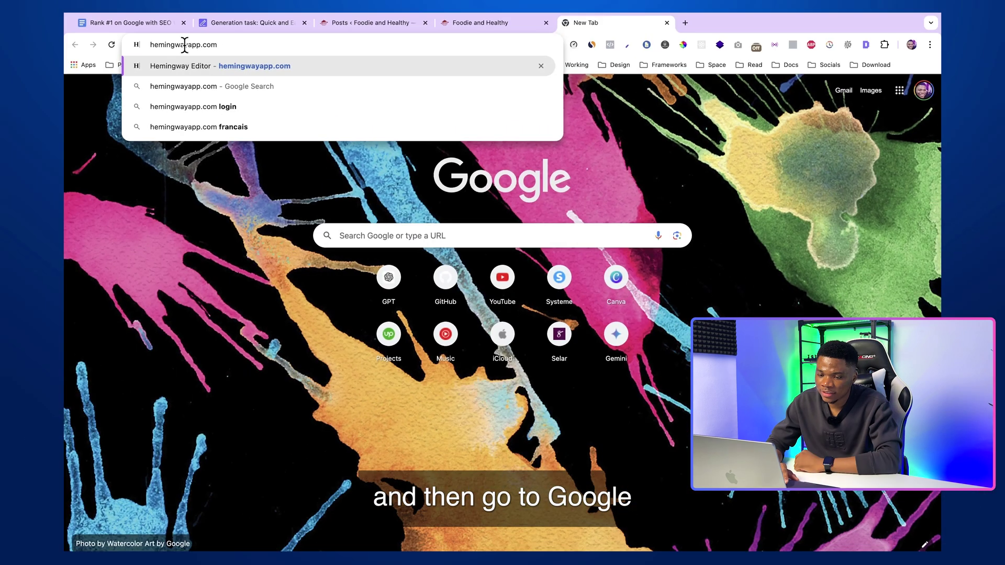
{"action": "key", "text": "Return"}
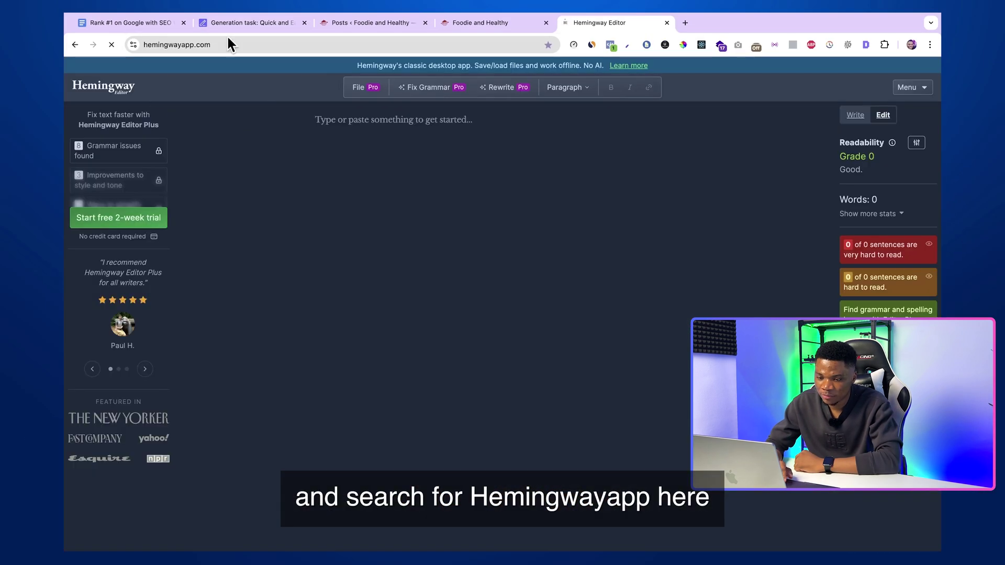
{"action": "left_click", "coordinate": [325, 125]}
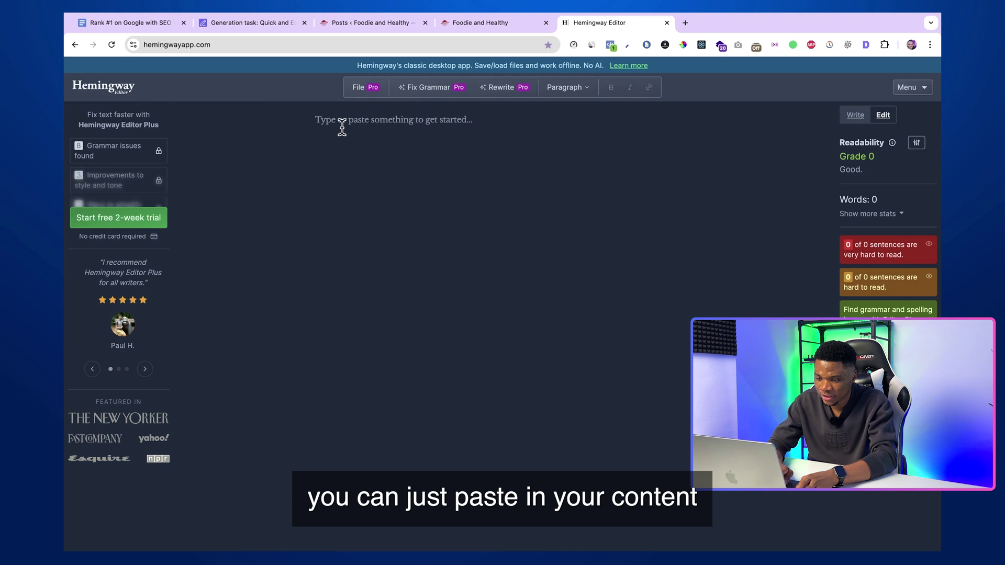
{"action": "key", "text": "super+v"}
{"action": "scroll", "coordinate": [366, 127], "scroll_direction": "up", "scroll_amount": 15}
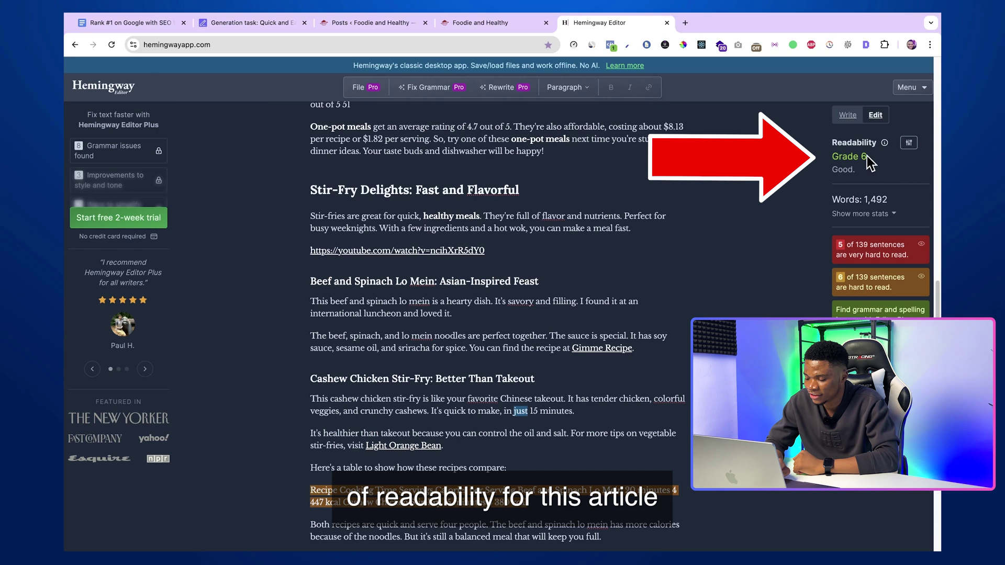
{"action": "scroll", "coordinate": [858, 148], "scroll_direction": "up", "scroll_amount": 10}
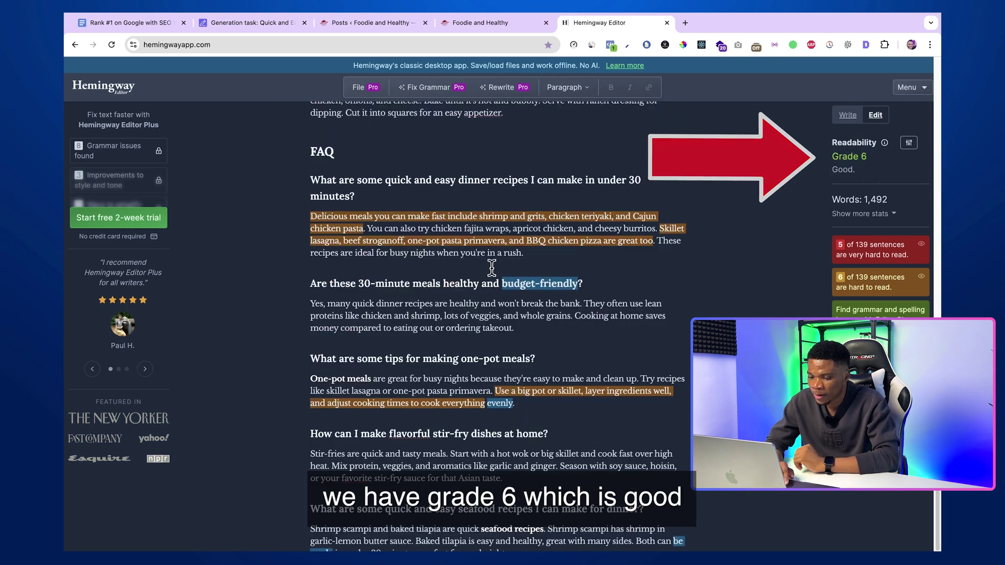
{"action": "scroll", "coordinate": [676, 247], "scroll_direction": "up", "scroll_amount": 20}
{"action": "scroll", "coordinate": [678, 244], "scroll_direction": "up", "scroll_amount": 5}
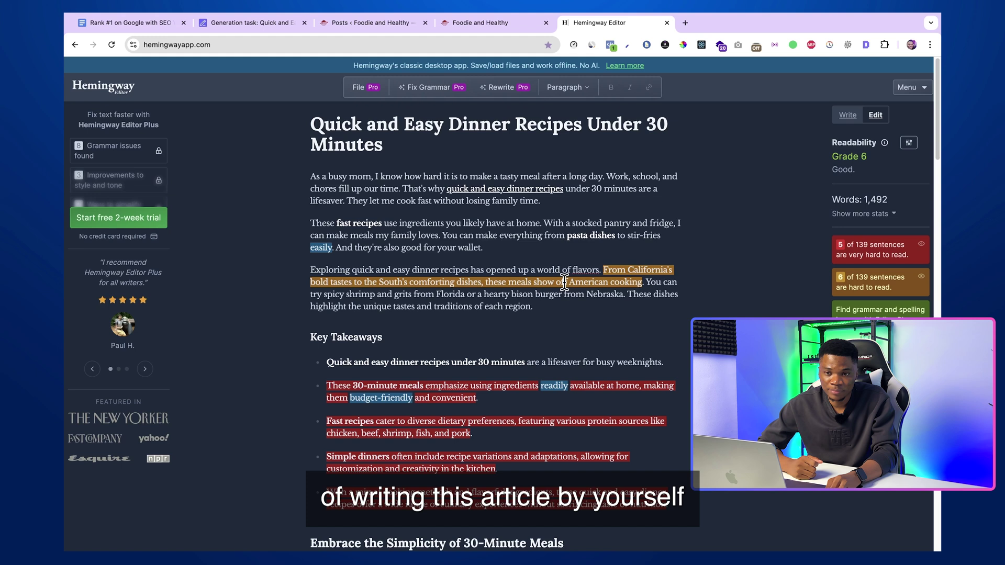
Return to the generated article in the Generation task tab.
{"action": "left_click", "coordinate": [262, 23]}
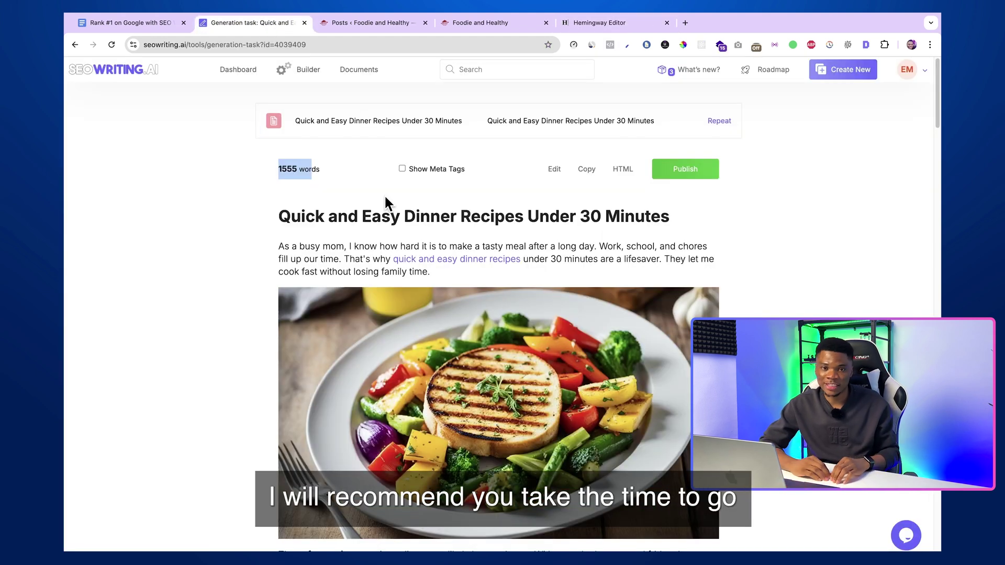
{"action": "scroll", "coordinate": [404, 240], "scroll_direction": "down", "scroll_amount": 2}
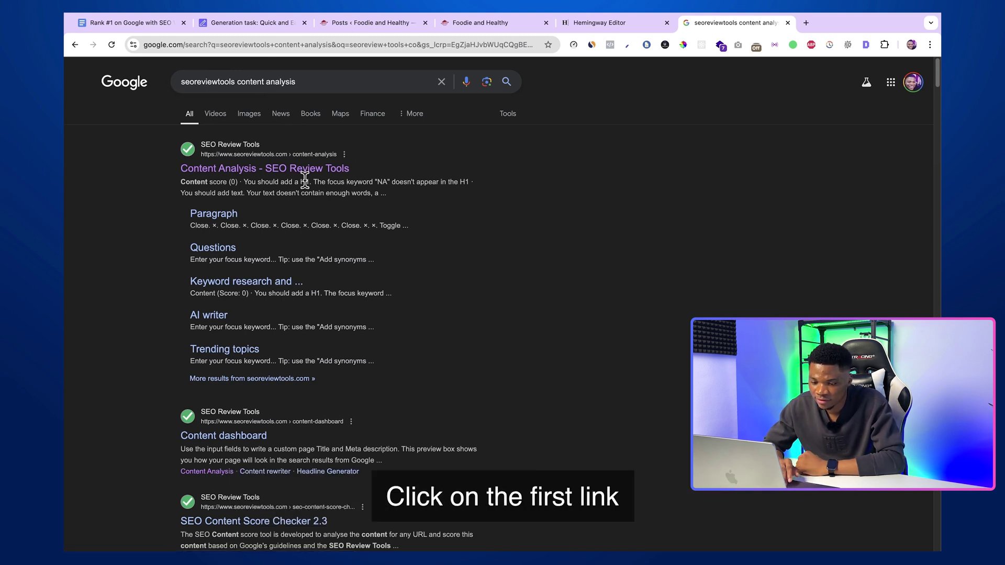
Paste the article into SEO Review Tools Content Analysis, using its H1 title as focus keyword.
{"action": "left_click", "coordinate": [292, 169]}
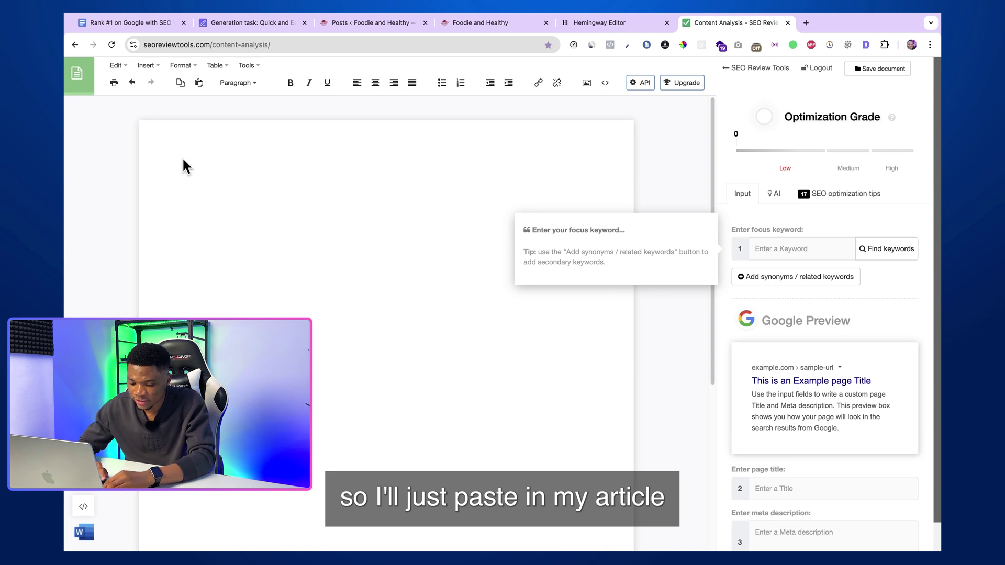
{"action": "key", "text": "super+v"}
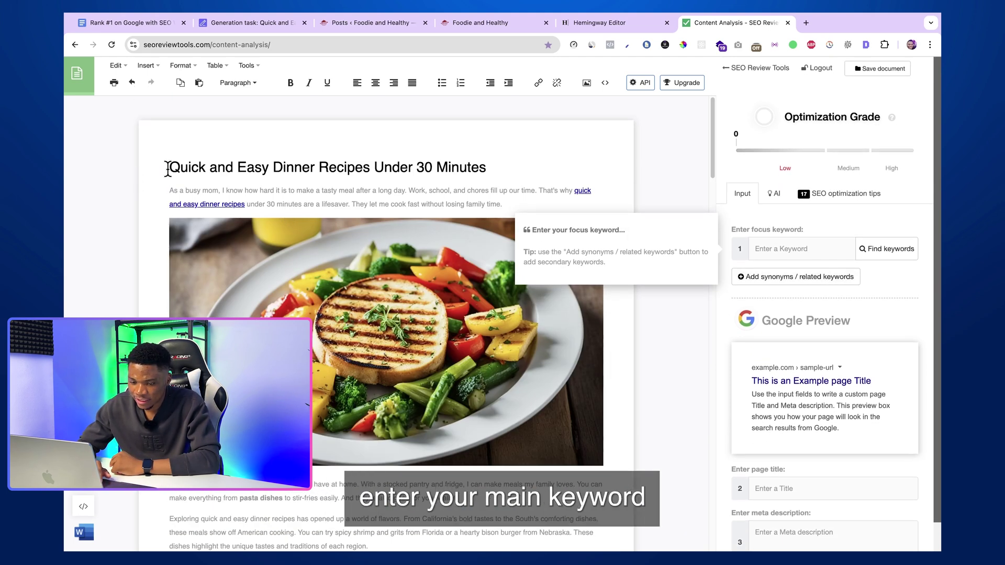
{"action": "left_click_drag", "start_coordinate": [168, 167], "coordinate": [478, 158]}
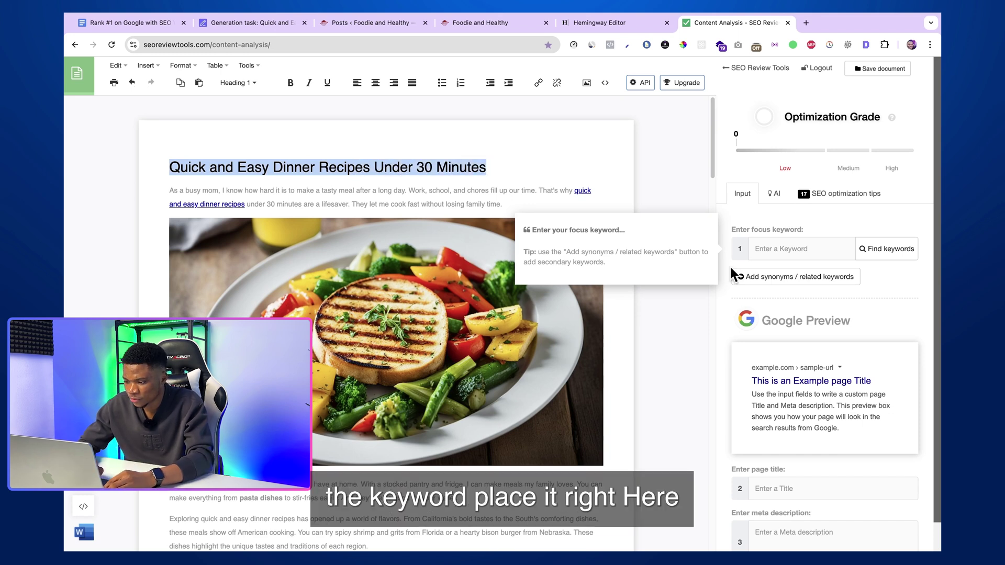
{"action": "left_click", "coordinate": [769, 249]}
{"action": "key", "text": "super+v"}
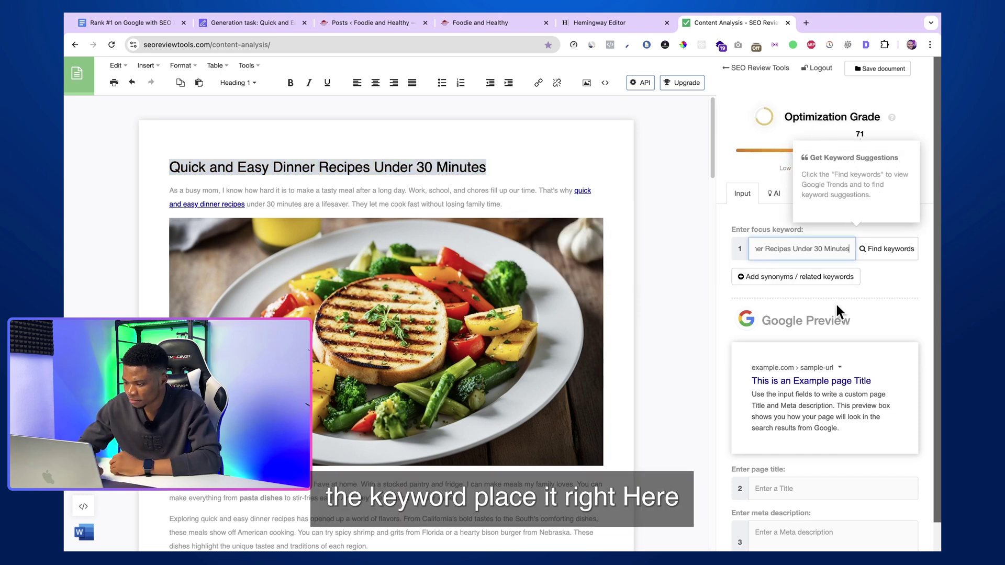
{"action": "scroll", "coordinate": [866, 93], "scroll_direction": "down", "scroll_amount": 1}
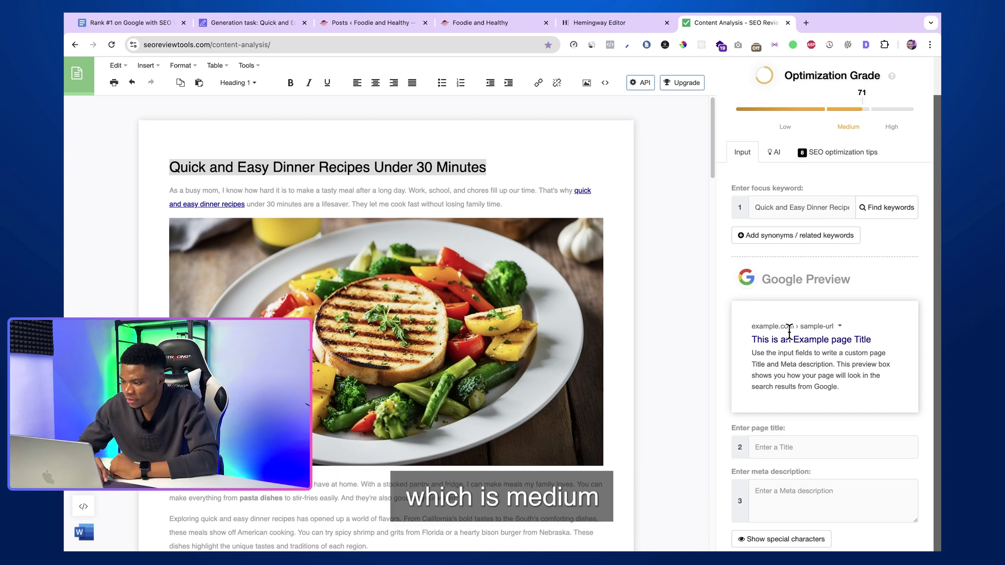
Add the page title and the article's meta description to the Content Analysis fields.
{"action": "left_click", "coordinate": [765, 446]}
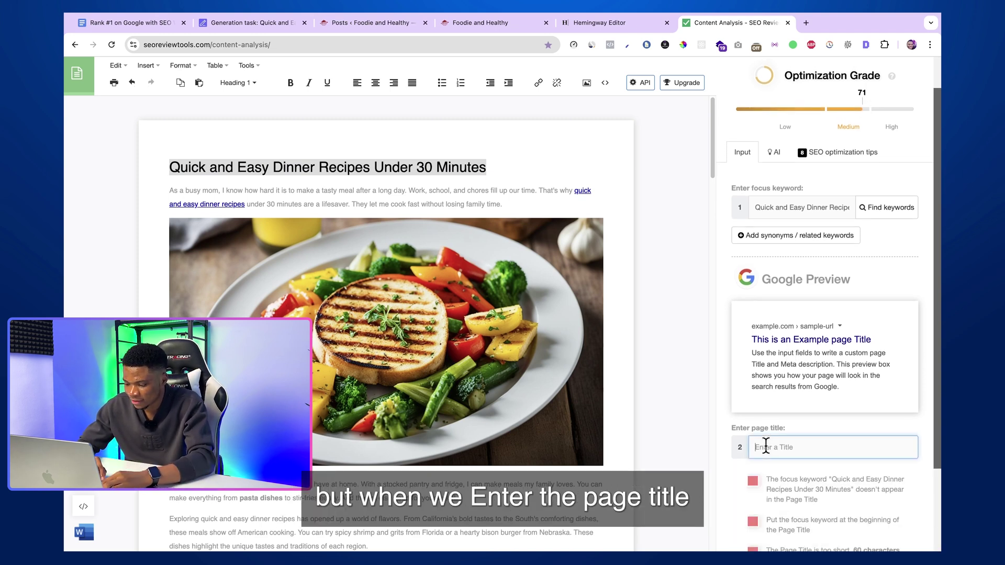
{"action": "key", "text": "Return"}
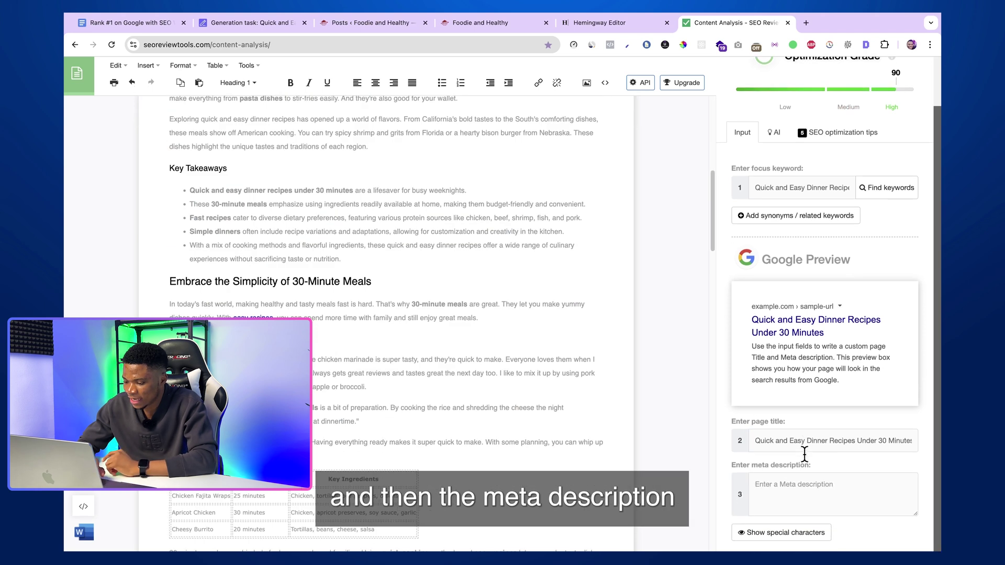
{"action": "left_click", "coordinate": [265, 18]}
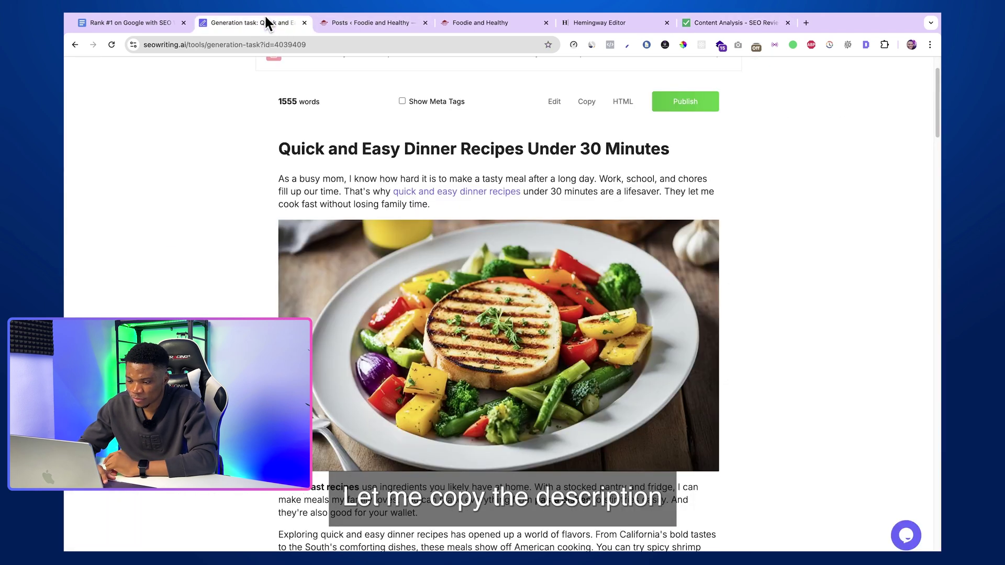
{"action": "left_click", "coordinate": [402, 101]}
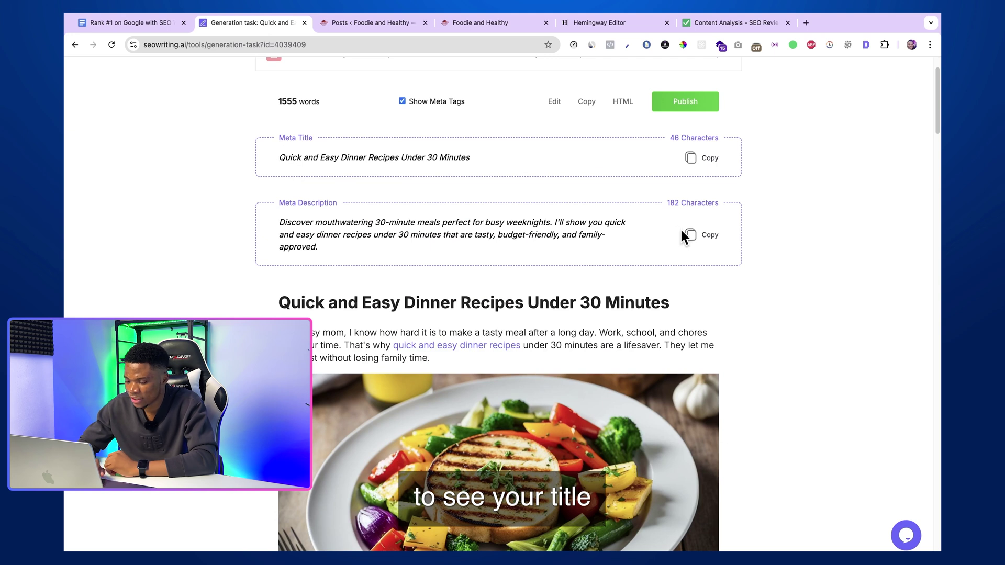
{"action": "left_click", "coordinate": [738, 23]}
{"action": "left_click", "coordinate": [817, 508]}
{"action": "key", "text": "super+v"}
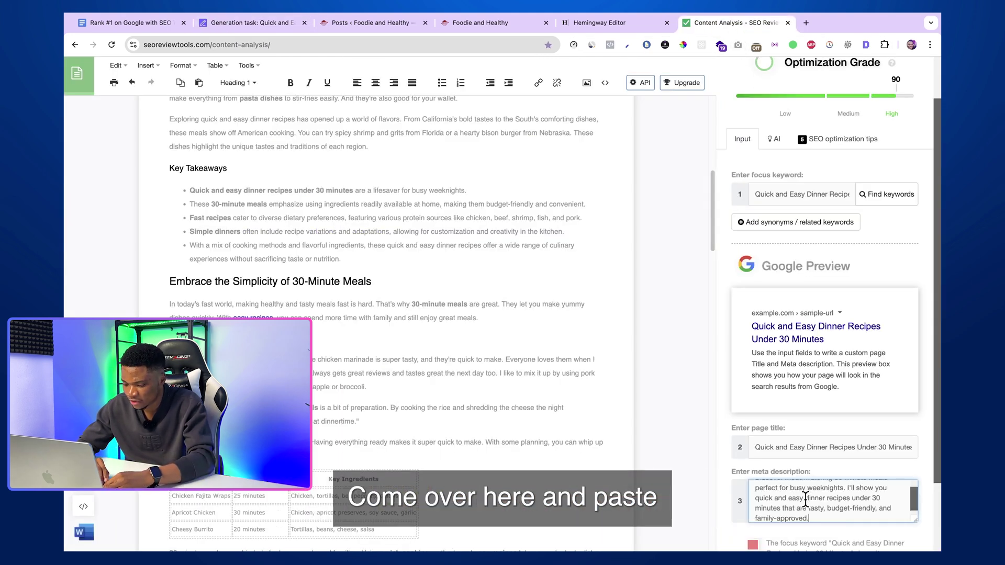
Review the SEO optimization tips with the grade now at 92 (High).
{"action": "scroll", "coordinate": [833, 418], "scroll_direction": "up", "scroll_amount": 1}
{"action": "scroll", "coordinate": [869, 177], "scroll_direction": "down", "scroll_amount": 1}
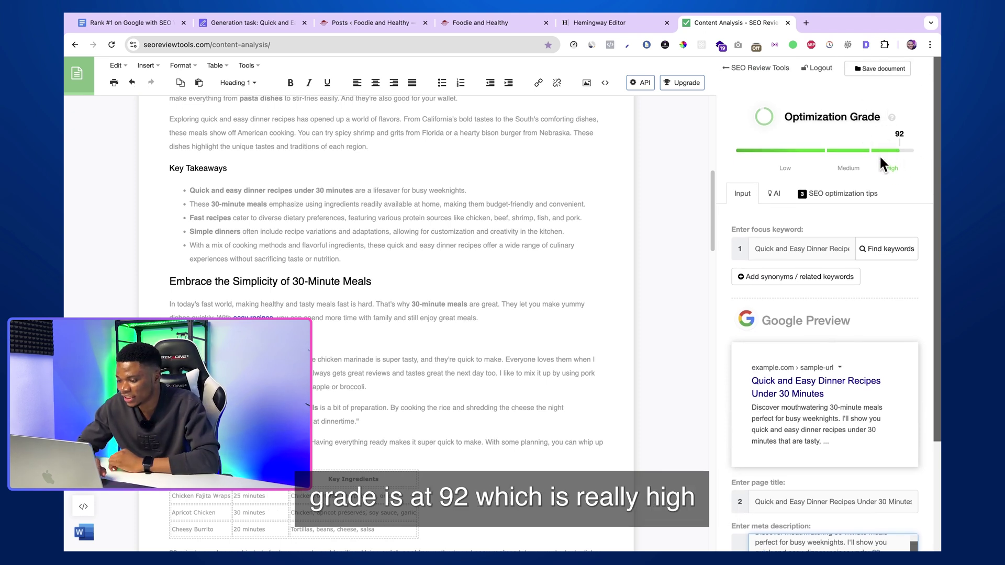
{"action": "scroll", "coordinate": [859, 309], "scroll_direction": "down", "scroll_amount": 4}
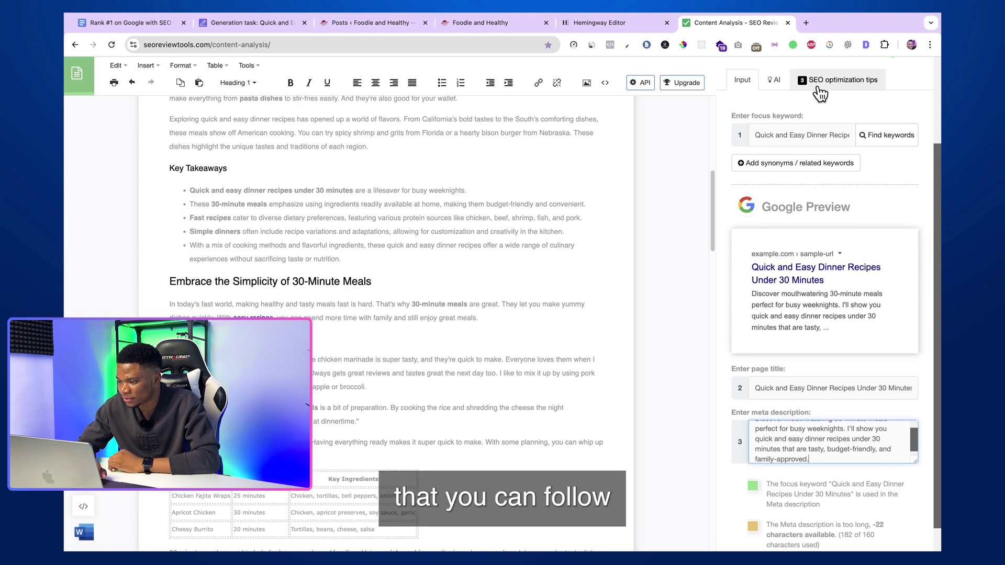
{"action": "left_click", "coordinate": [818, 88]}
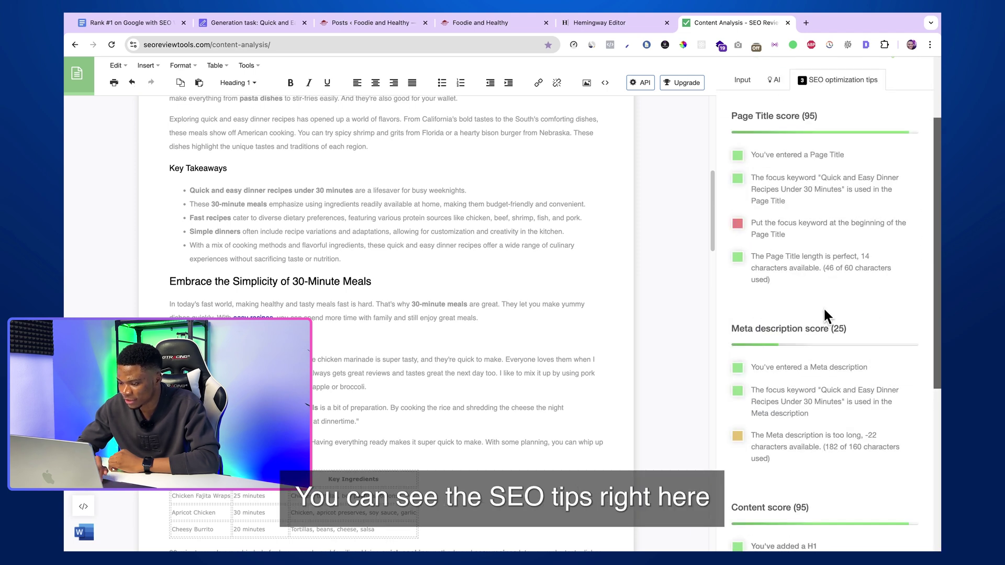
{"action": "scroll", "coordinate": [824, 310], "scroll_direction": "down", "scroll_amount": 6}
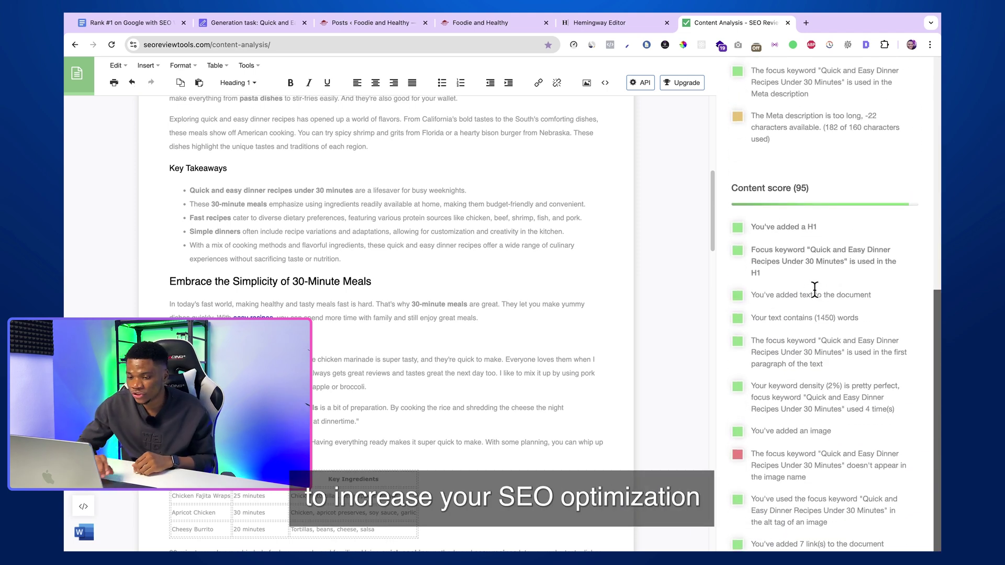
{"action": "scroll", "coordinate": [814, 289], "scroll_direction": "up", "scroll_amount": 8}
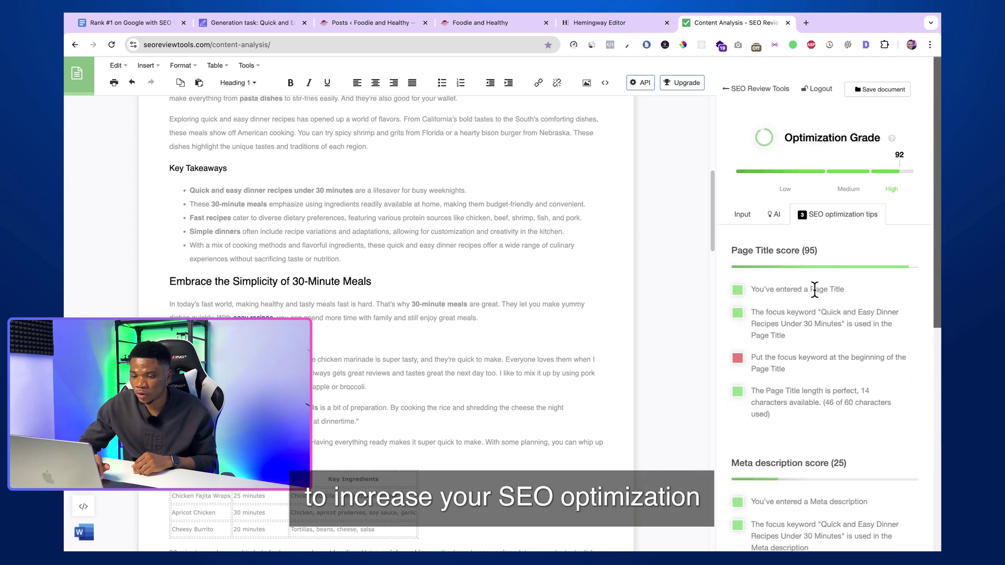
Hide the meta tags, attempt publishing, and start the required WordPress connection.
{"action": "left_click", "coordinate": [230, 22]}
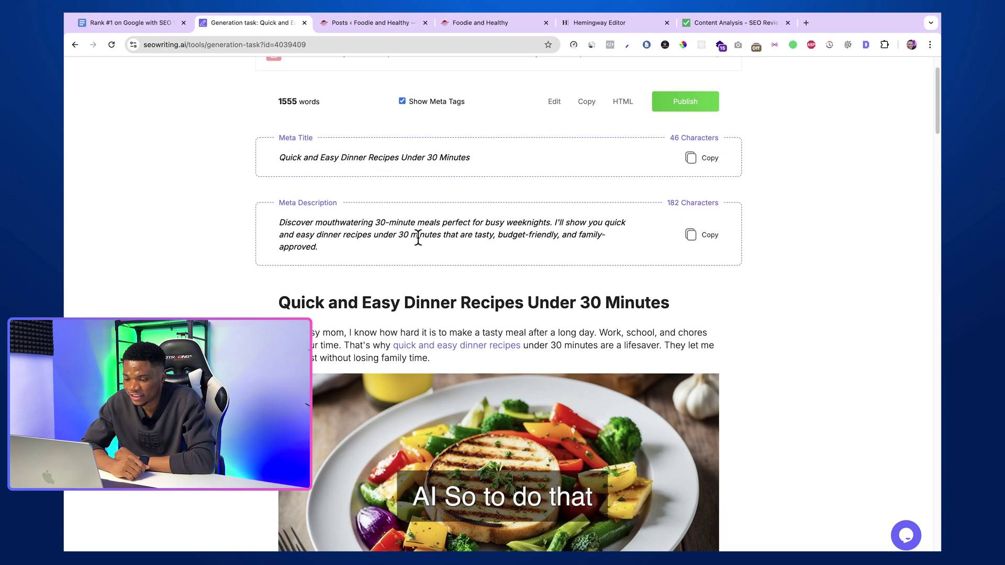
{"action": "left_click", "coordinate": [402, 101]}
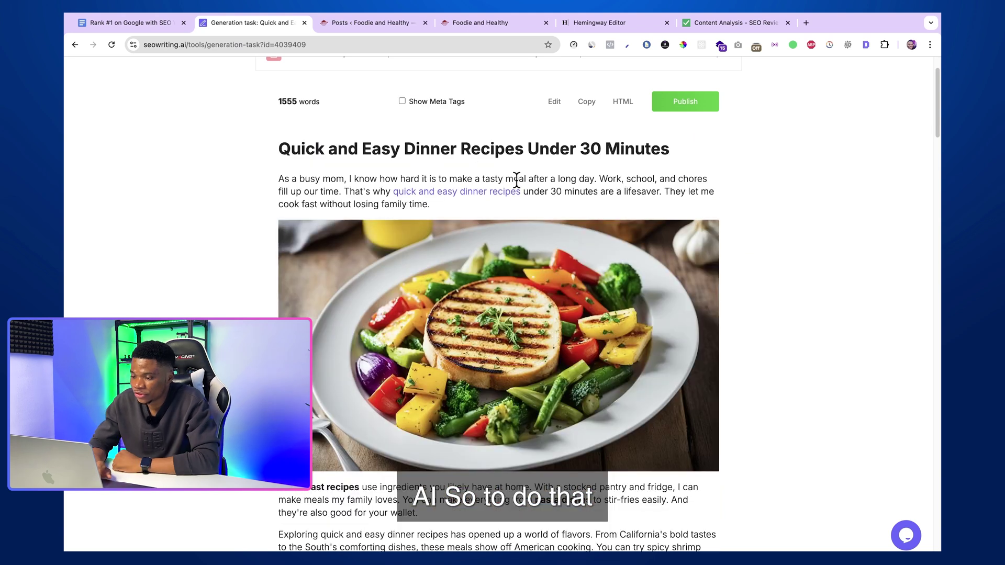
{"action": "left_click", "coordinate": [695, 101]}
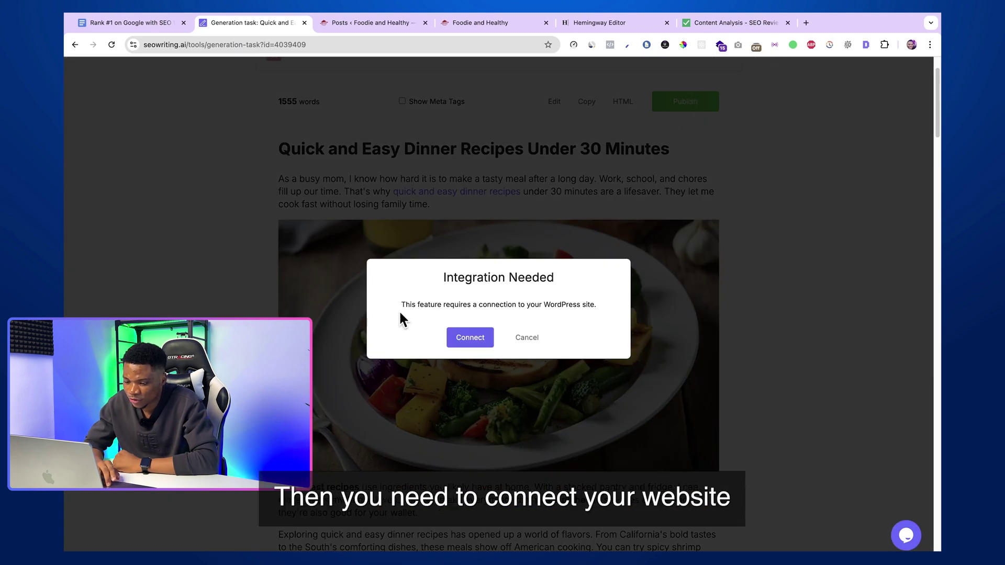
{"action": "left_click", "coordinate": [474, 338]}
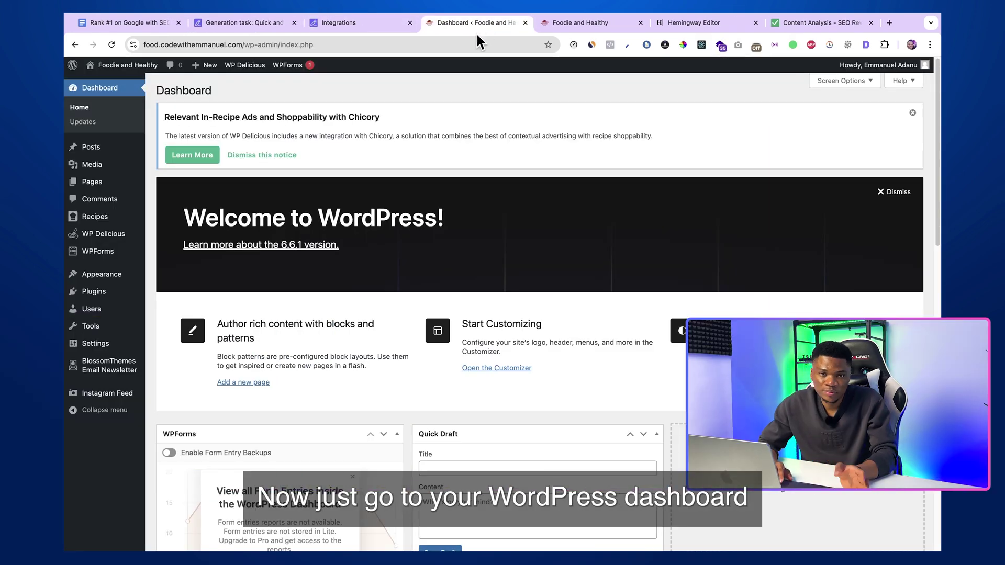
Install and activate the SEOWriting plugin found by searching 'seowriting'.
{"action": "mouse_move", "coordinate": [109, 297]}
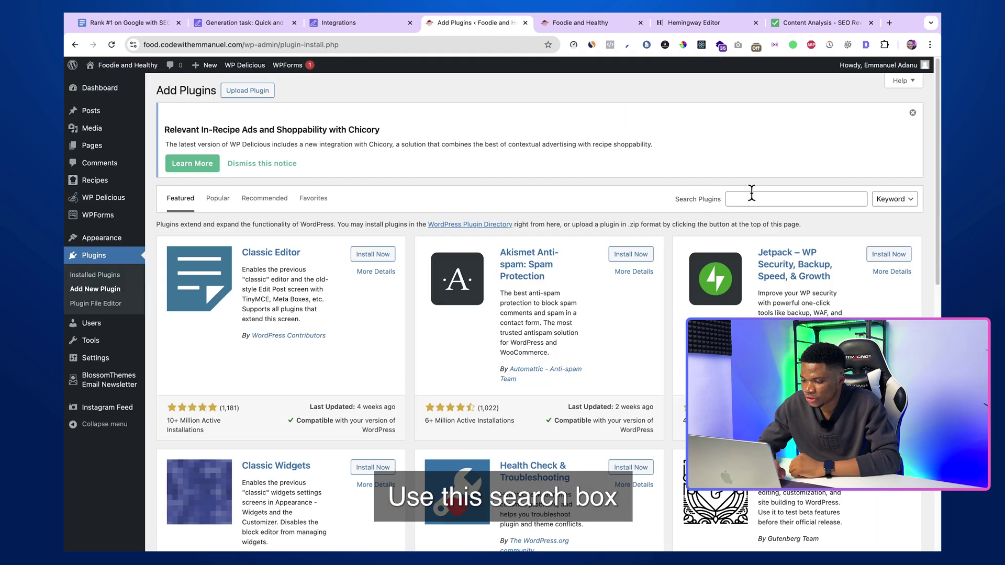
{"action": "left_click", "coordinate": [745, 194]}
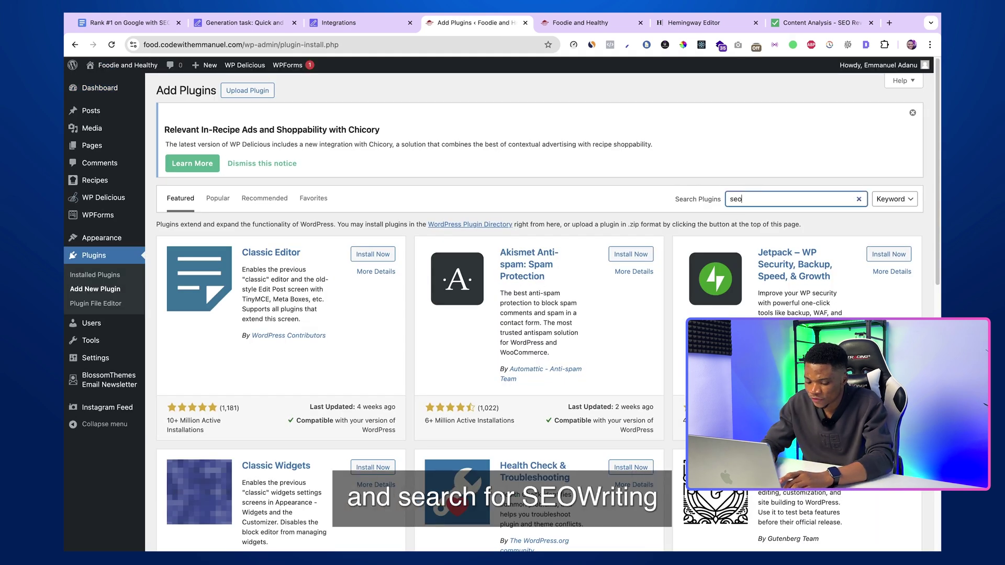
{"action": "type", "text": "seowriting"}
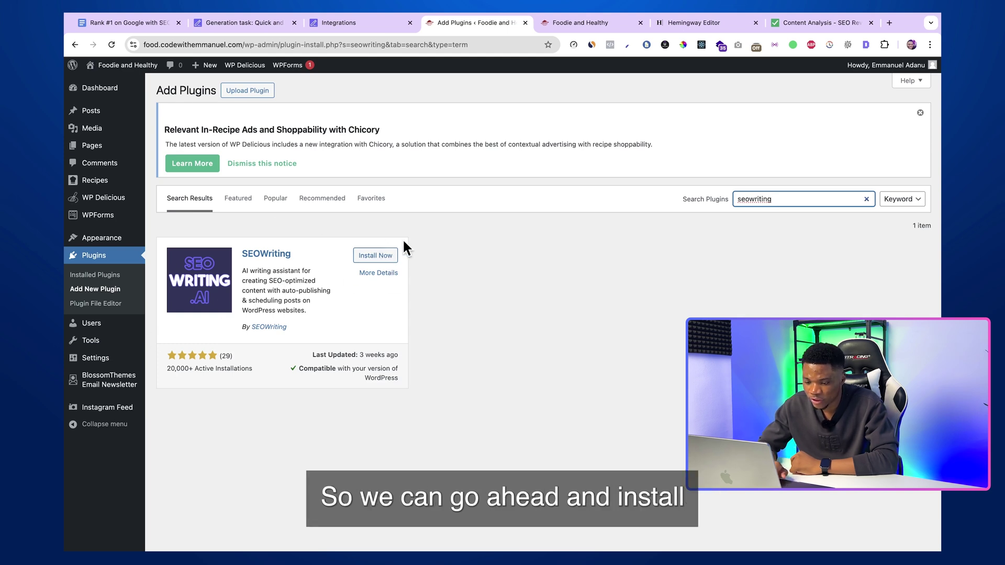
{"action": "left_click", "coordinate": [372, 257]}
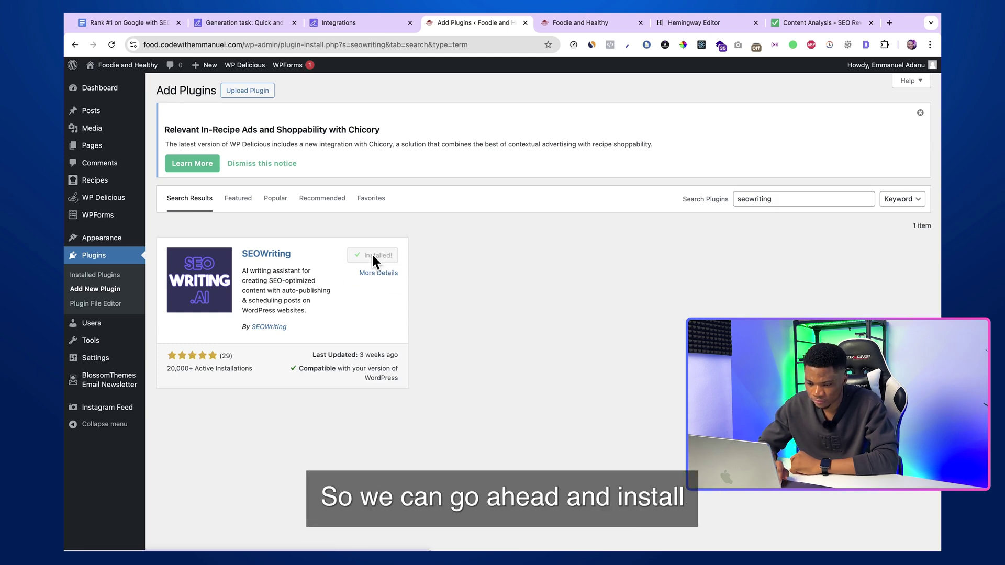
{"action": "left_click", "coordinate": [378, 257]}
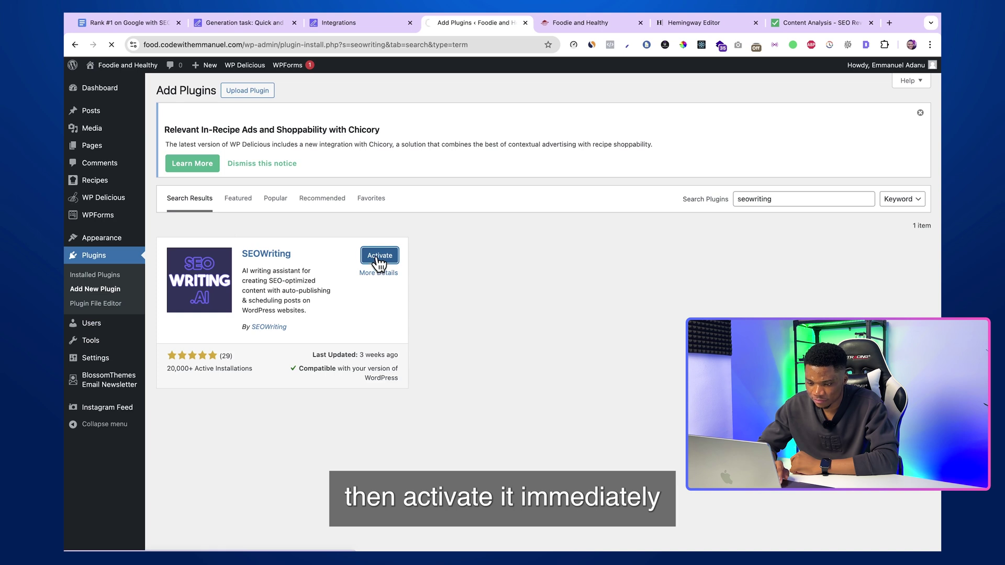
Connect the site to SEO Writing AI from Settings > SEOWriting.
{"action": "mouse_move", "coordinate": [91, 361]}
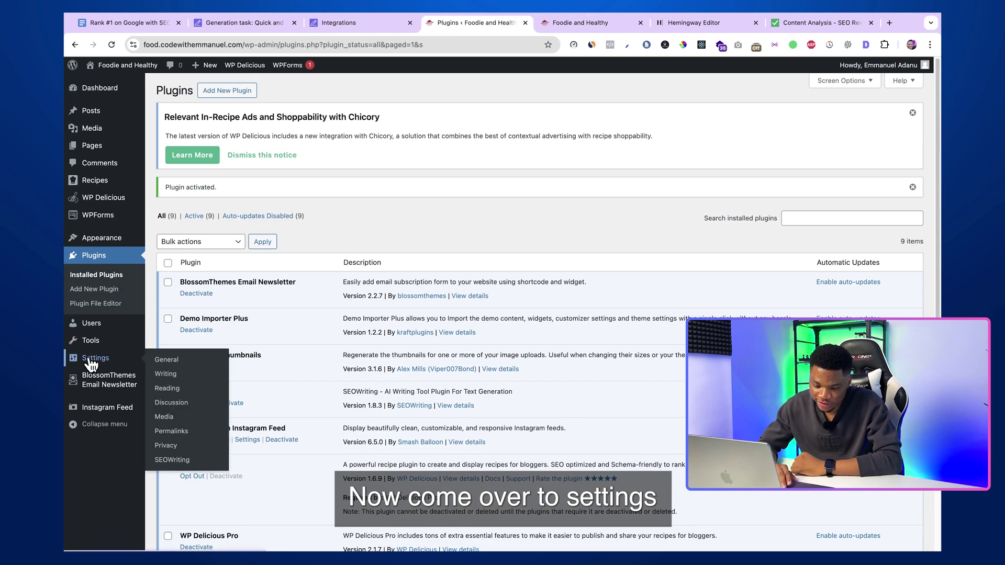
{"action": "left_click", "coordinate": [170, 462]}
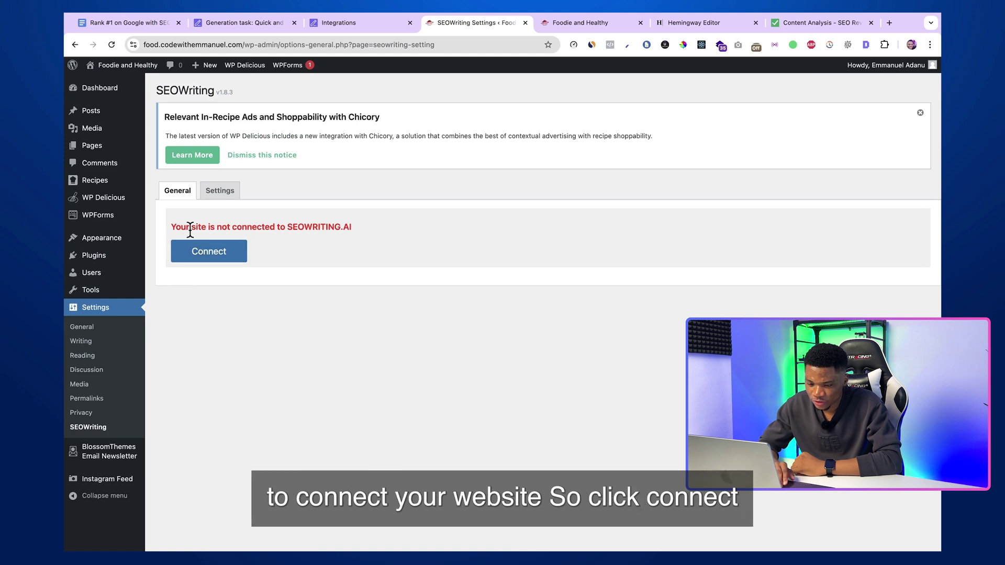
{"action": "left_click", "coordinate": [209, 253]}
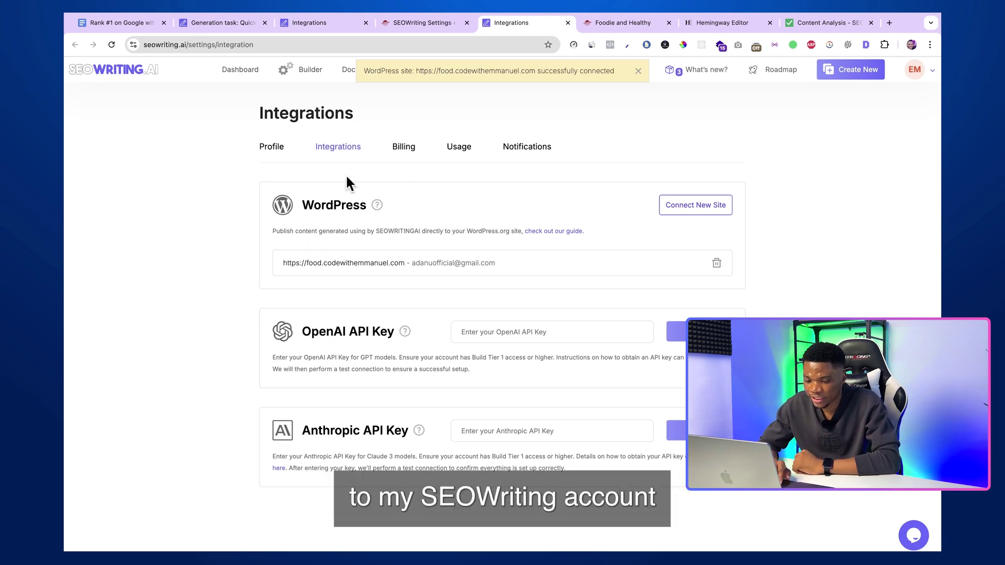
Return to the reloaded article page and choose the single connected WordPress site for publishing.
{"action": "left_click", "coordinate": [220, 23]}
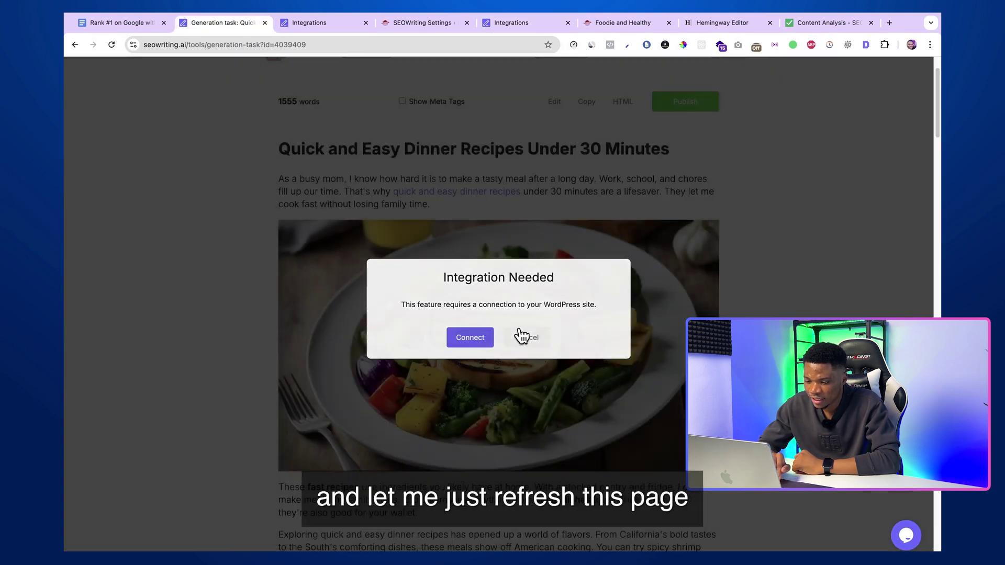
{"action": "left_click", "coordinate": [523, 337]}
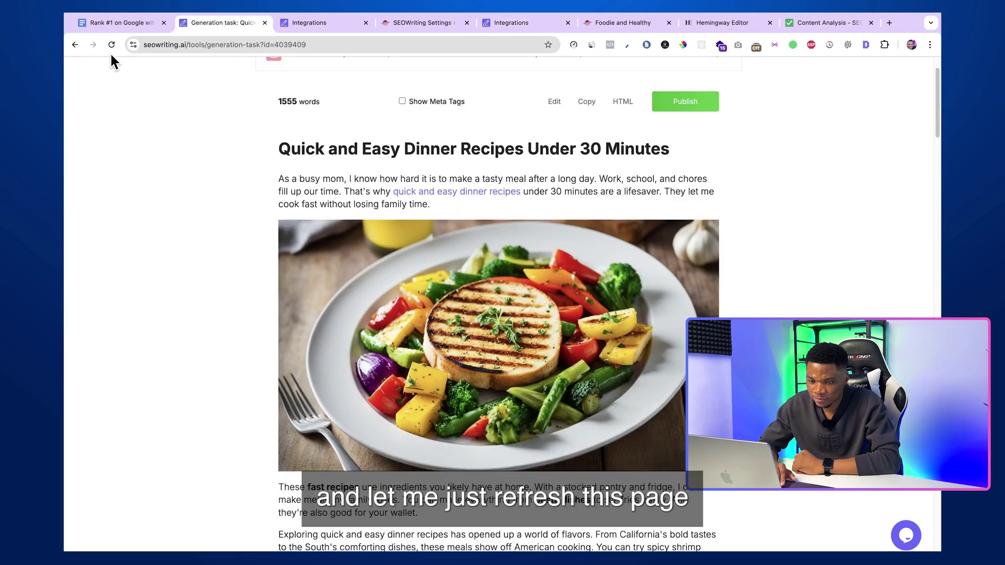
{"action": "left_click", "coordinate": [111, 44]}
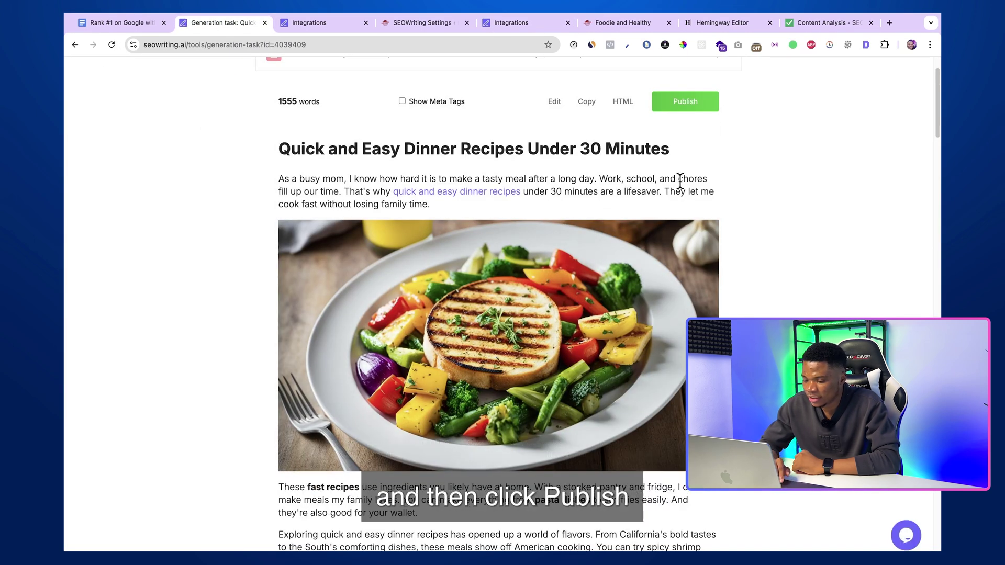
{"action": "left_click", "coordinate": [691, 102]}
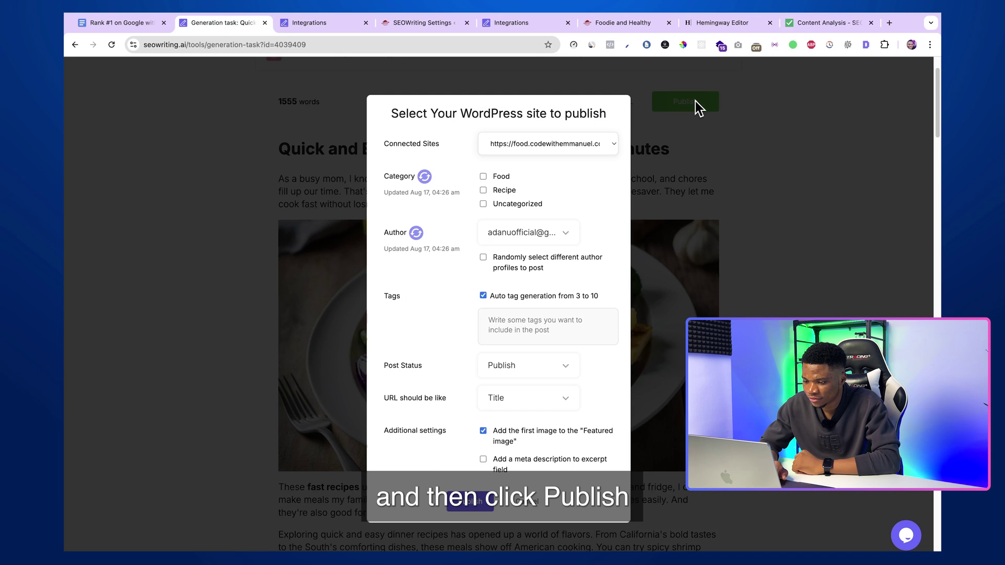
{"action": "left_click", "coordinate": [524, 144]}
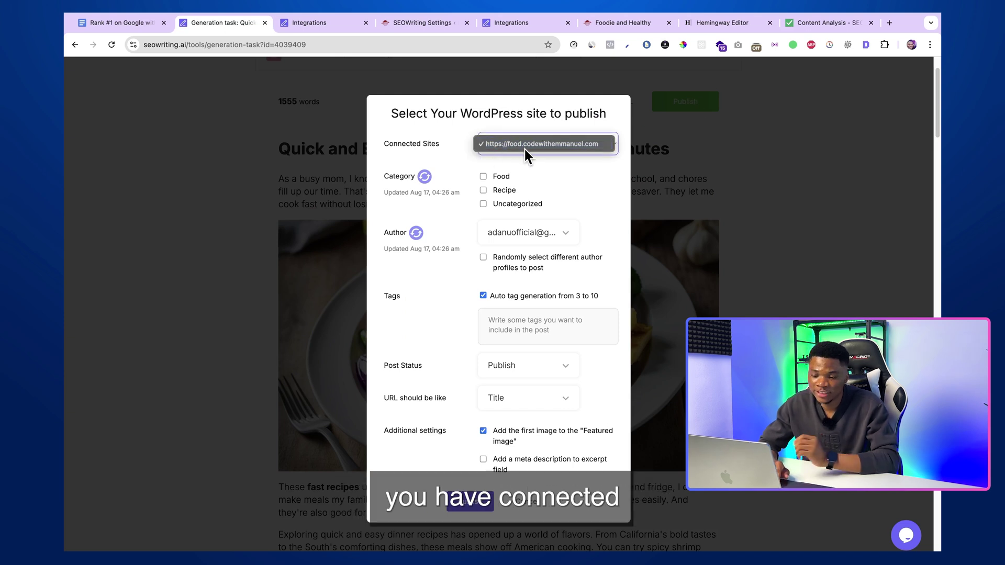
{"action": "left_click", "coordinate": [541, 143]}
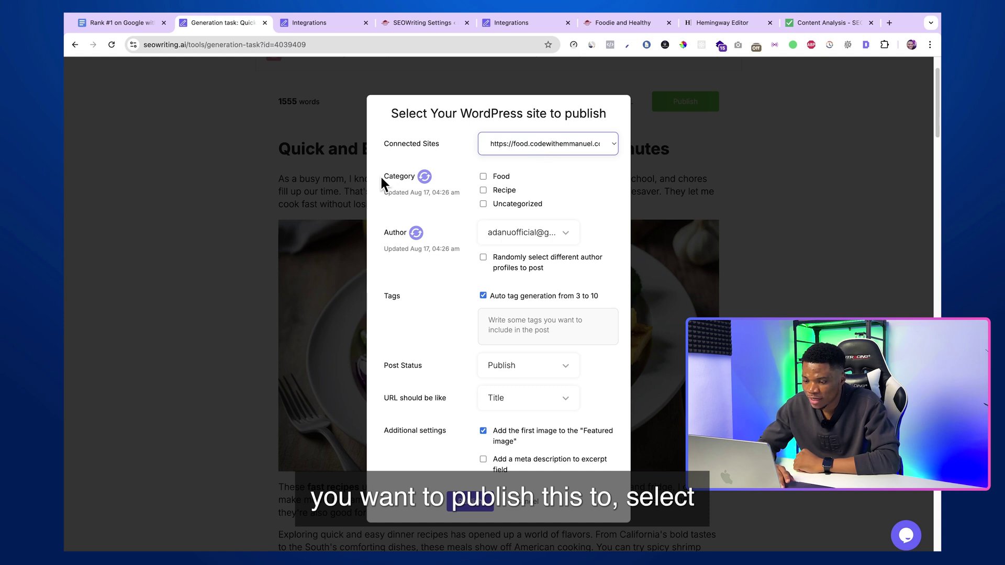
Put the post in the Food category with Publish as its status.
{"action": "left_click", "coordinate": [483, 176]}
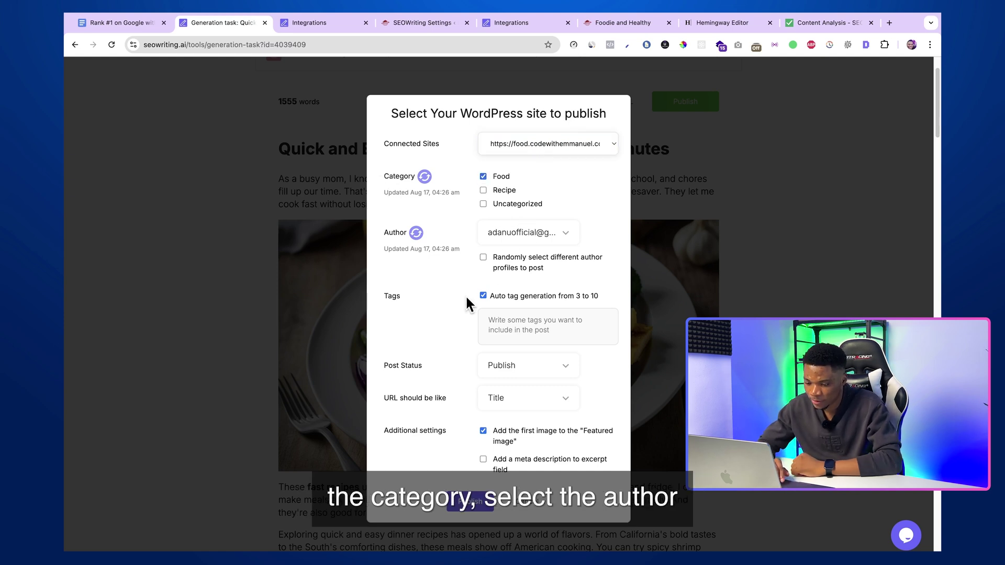
{"action": "scroll", "coordinate": [464, 300], "scroll_direction": "down", "scroll_amount": 2}
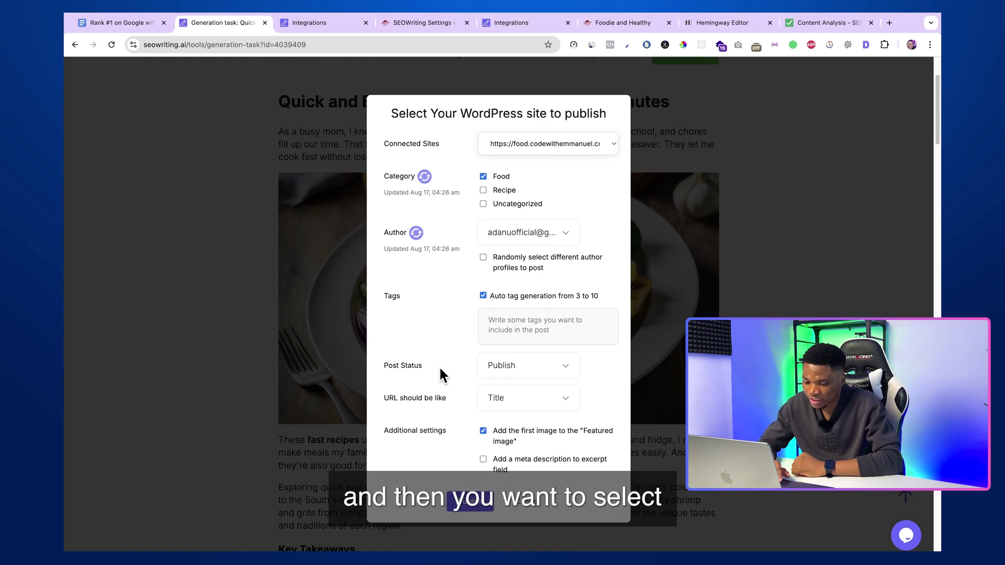
{"action": "left_click", "coordinate": [521, 368]}
{"action": "left_click", "coordinate": [518, 369]}
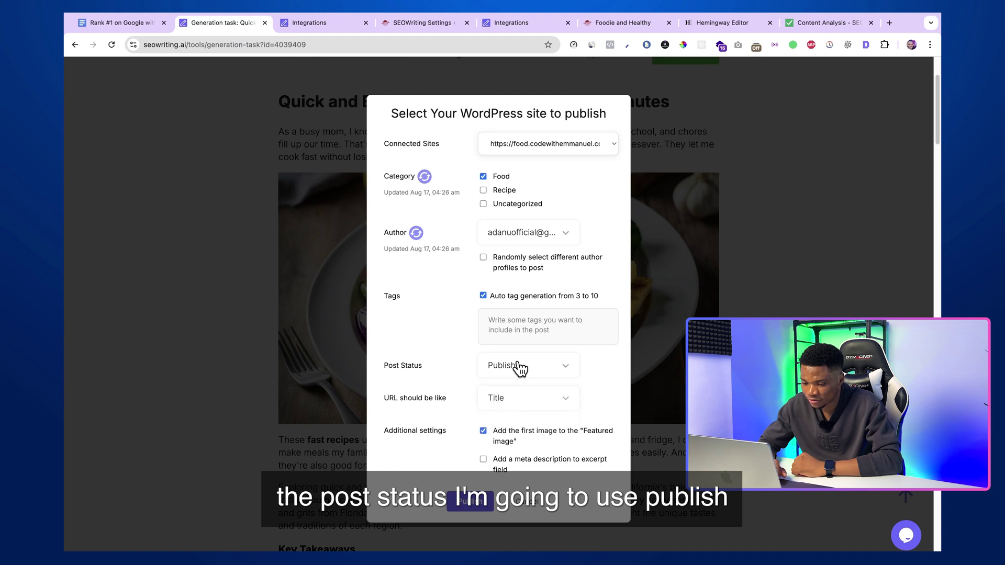
{"action": "left_click", "coordinate": [538, 367]}
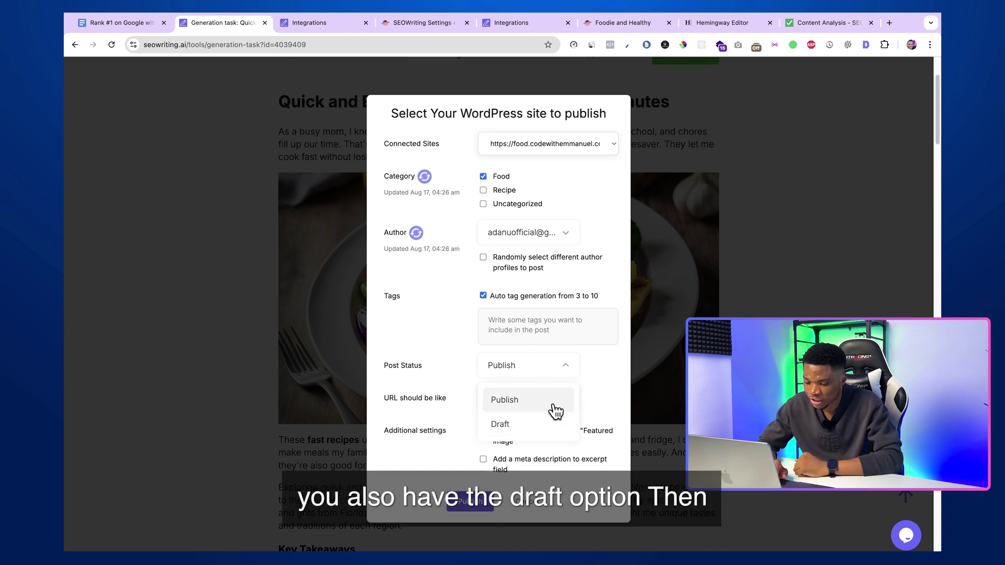
{"action": "left_click", "coordinate": [460, 366]}
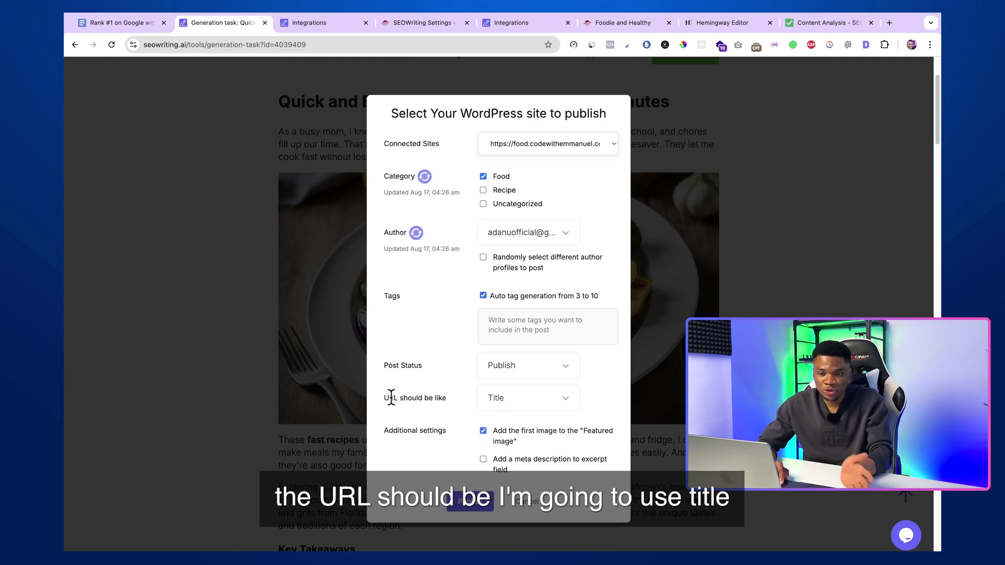
Make the post URL title-based and publish the article.
{"action": "left_click", "coordinate": [518, 403]}
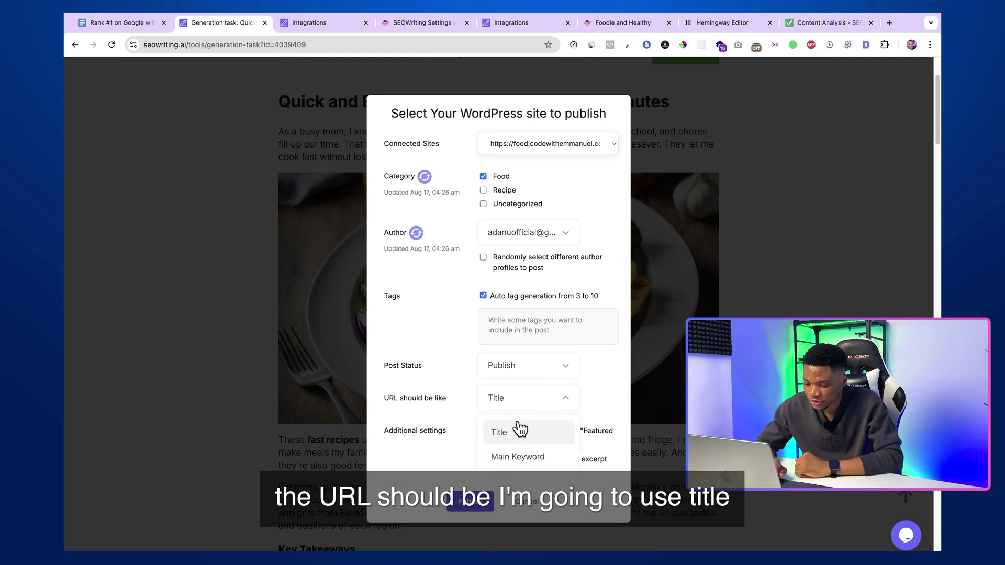
{"action": "left_click", "coordinate": [514, 426]}
{"action": "left_click", "coordinate": [522, 400]}
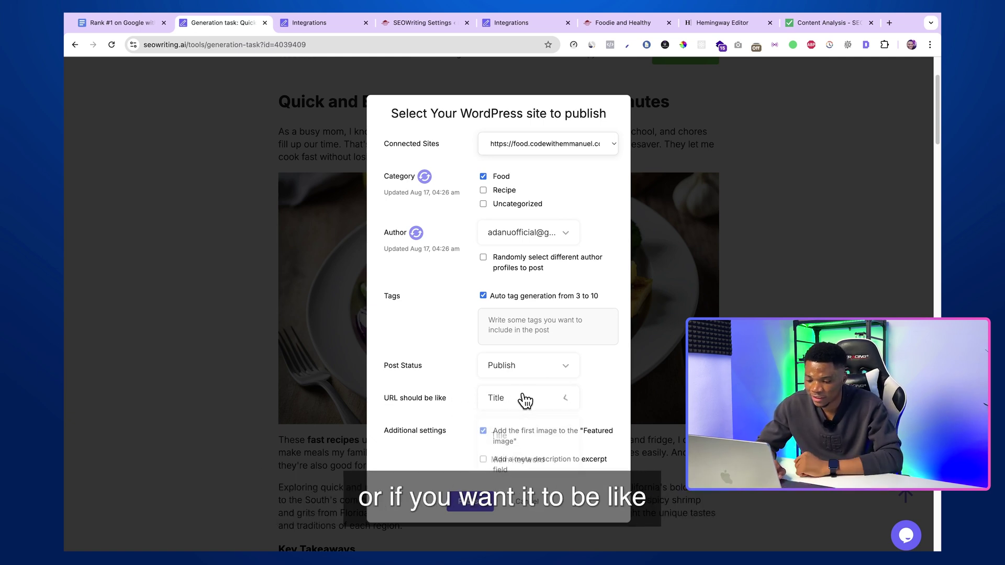
{"action": "left_click", "coordinate": [456, 384]}
{"action": "scroll", "coordinate": [395, 432], "scroll_direction": "down", "scroll_amount": 2}
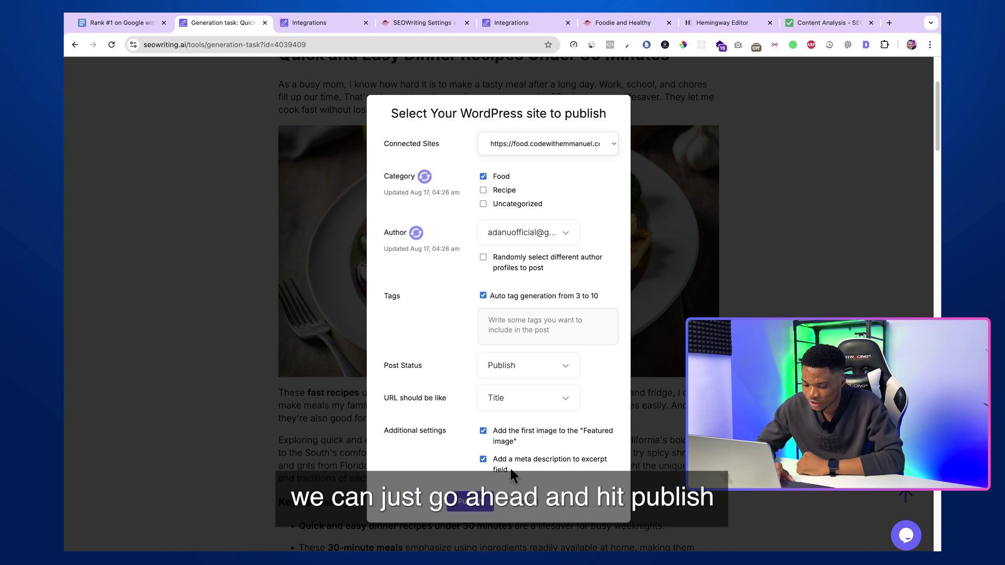
{"action": "left_click", "coordinate": [477, 504]}
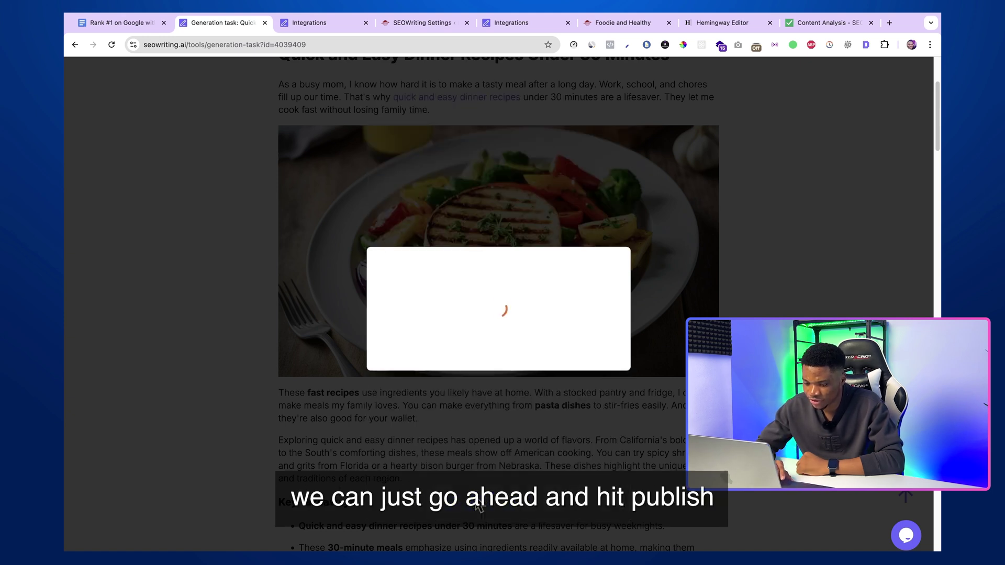
Dismiss the success message and open the new dinner-recipes post live from WordPress Posts.
{"action": "left_click", "coordinate": [494, 333]}
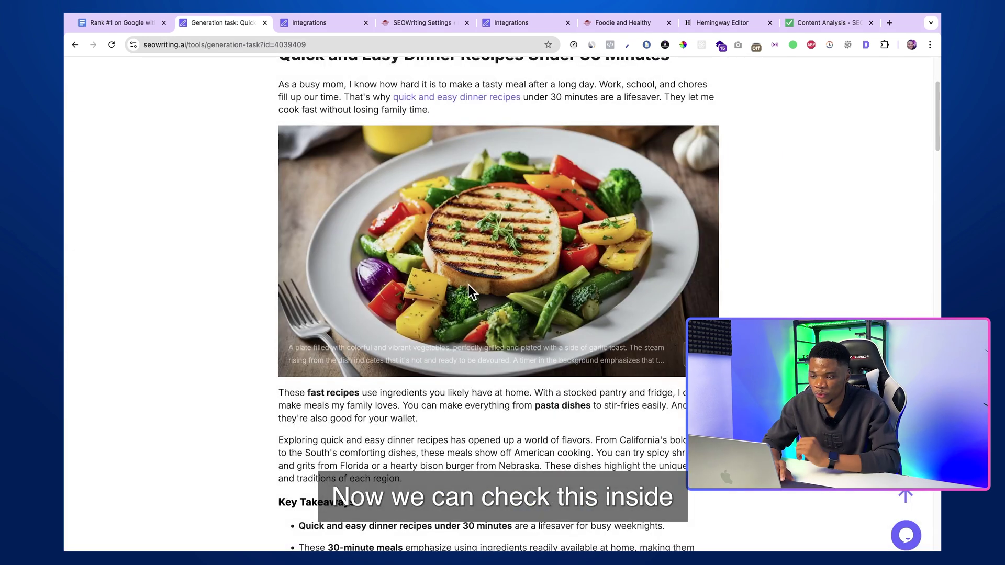
{"action": "left_click", "coordinate": [422, 24]}
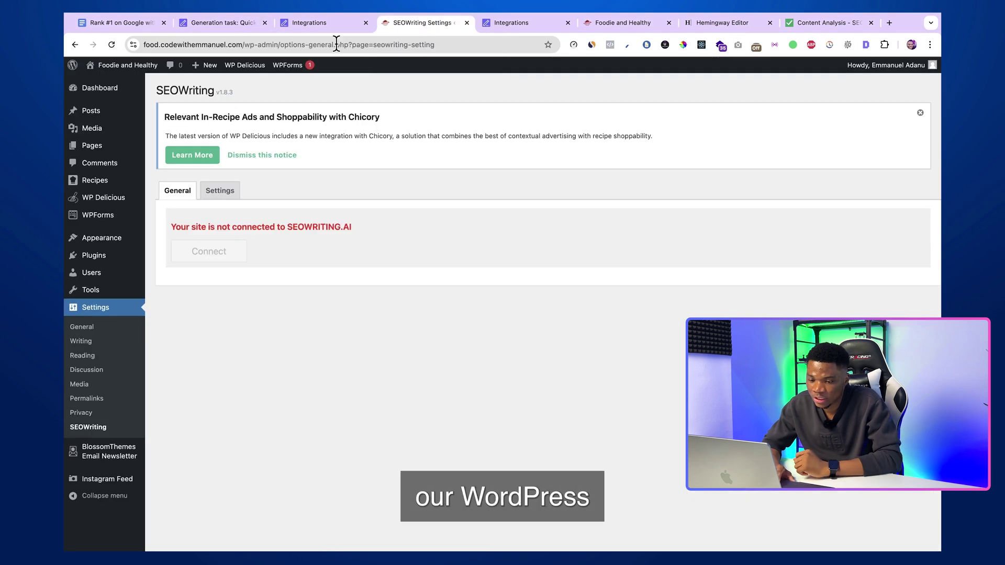
{"action": "left_click", "coordinate": [95, 116]}
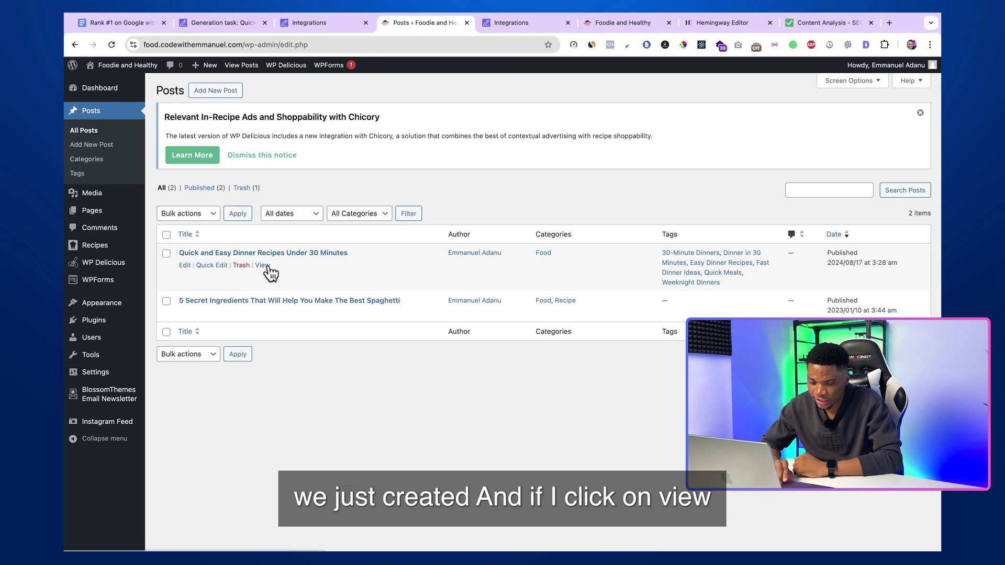
{"action": "left_click", "coordinate": [262, 266]}
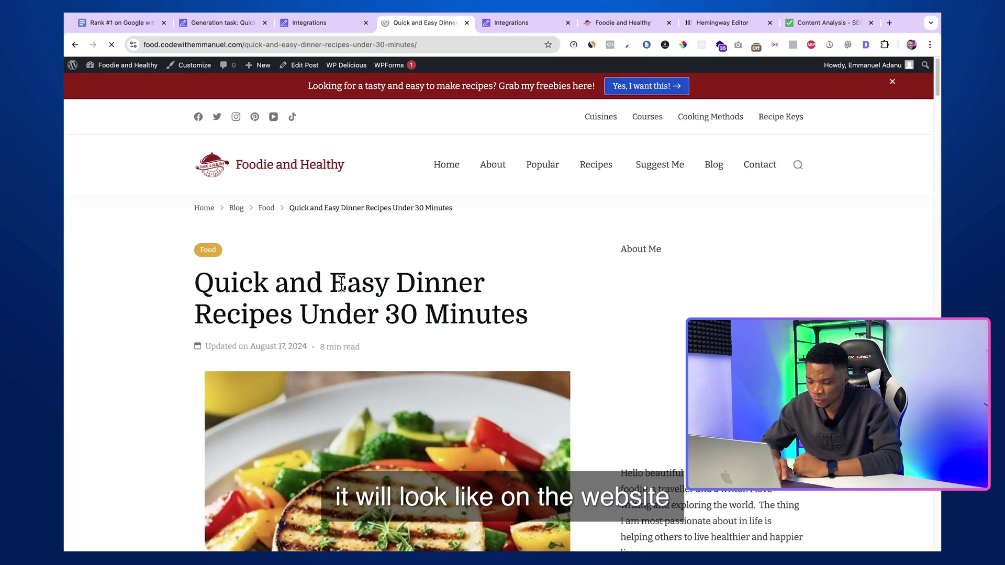
Scroll through the live Quick and Easy Dinner Recipes Under 30 Minutes post.
{"action": "scroll", "coordinate": [405, 331], "scroll_direction": "down", "scroll_amount": 15}
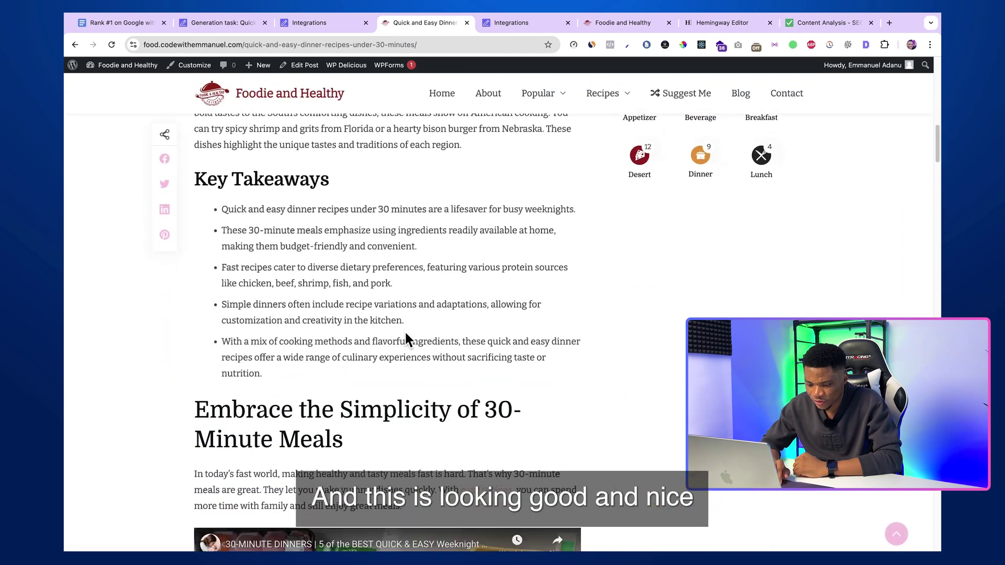
{"action": "scroll", "coordinate": [405, 332], "scroll_direction": "down", "scroll_amount": 20}
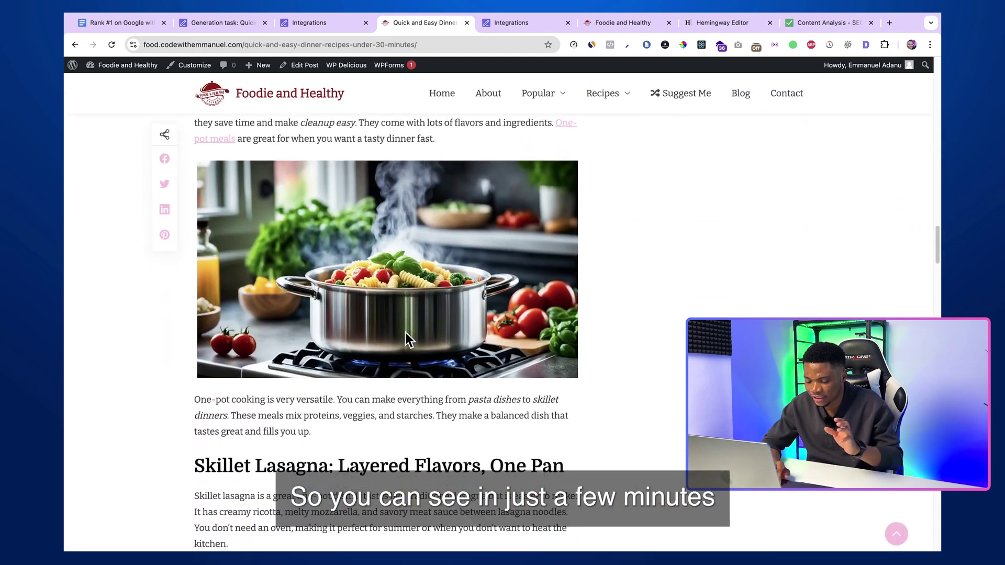
{"action": "scroll", "coordinate": [405, 332], "scroll_direction": "down", "scroll_amount": 8}
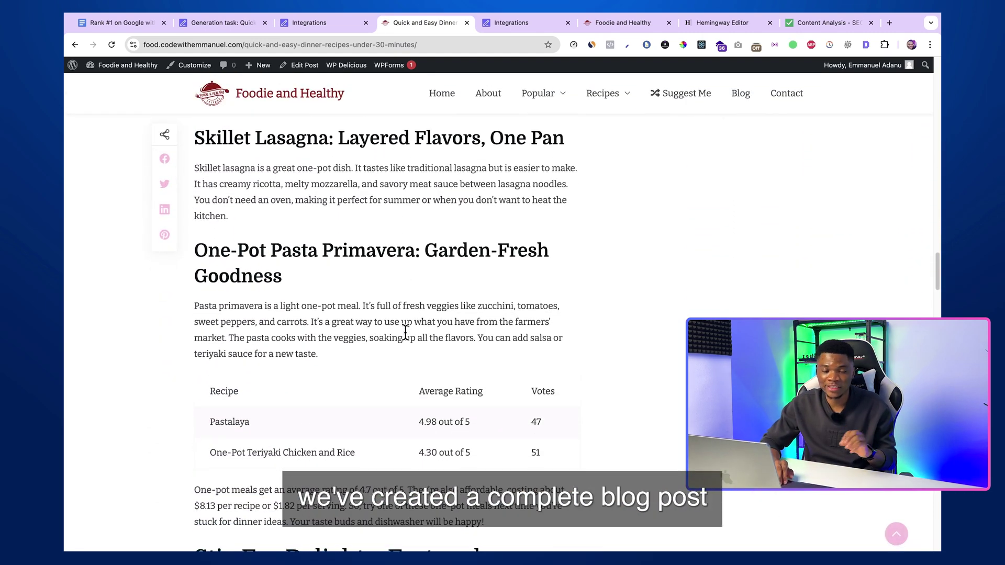
{"action": "scroll", "coordinate": [405, 331], "scroll_direction": "down", "scroll_amount": 15}
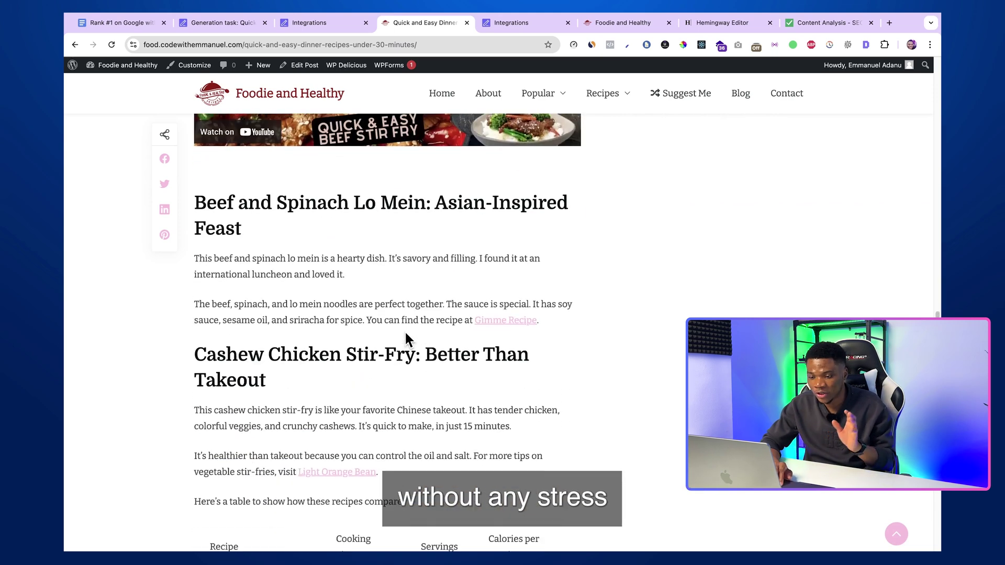
{"action": "scroll", "coordinate": [405, 332], "scroll_direction": "down", "scroll_amount": 20}
{"action": "scroll", "coordinate": [405, 332], "scroll_direction": "up", "scroll_amount": 10}
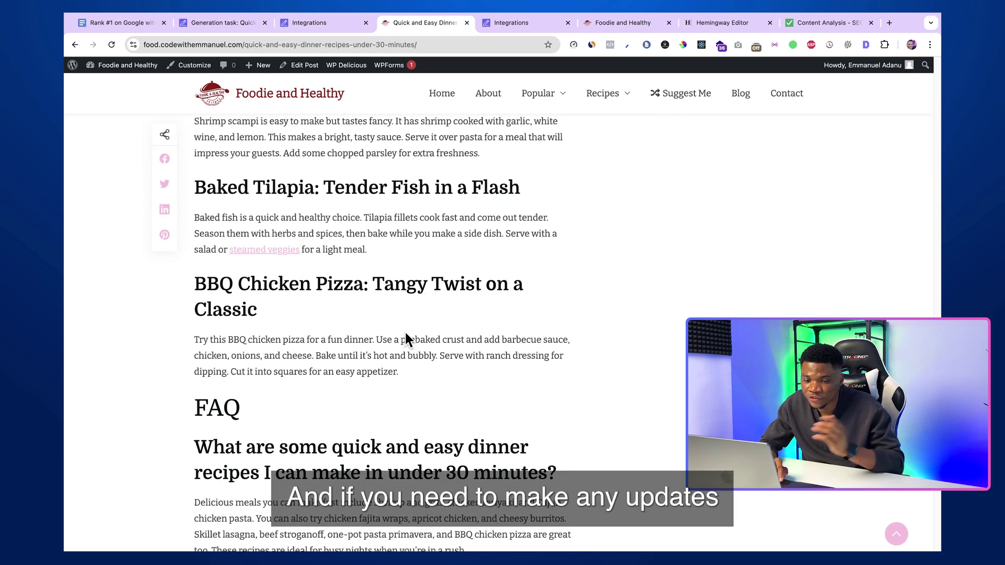
Open the Quick and Easy Dinner Recipes post in the WordPress editor, then return to Posts.
{"action": "left_click", "coordinate": [74, 65]}
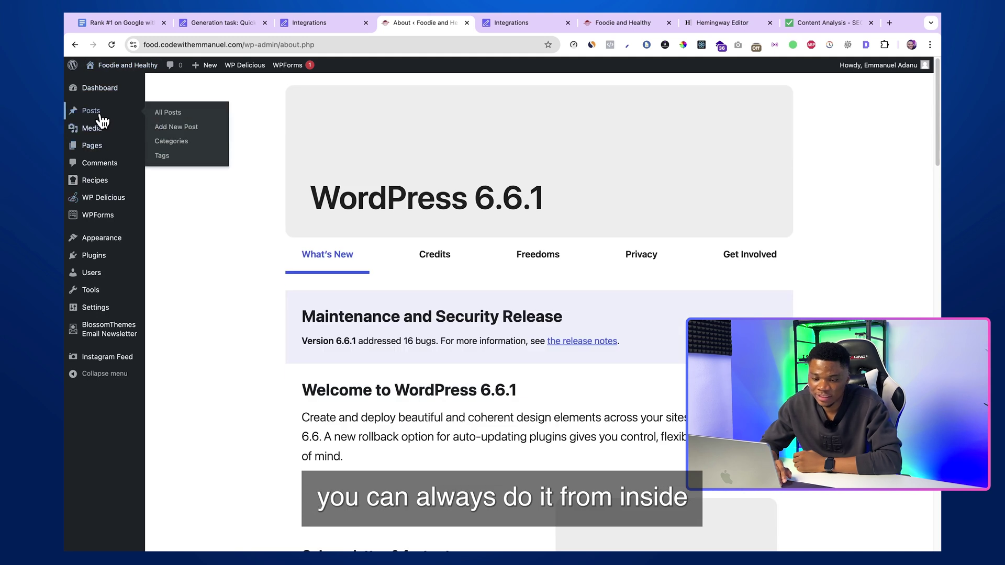
{"action": "left_click", "coordinate": [99, 113]}
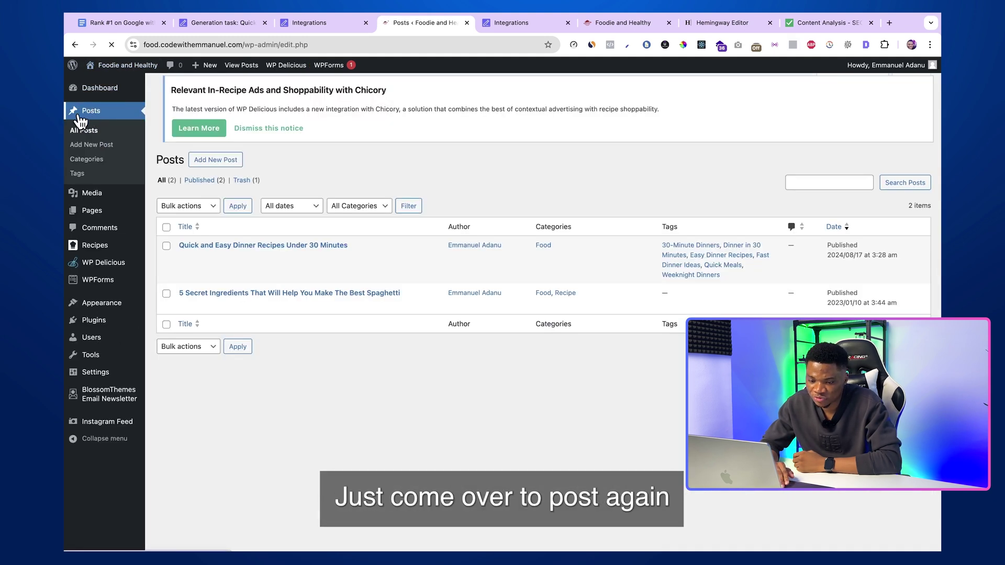
{"action": "mouse_move", "coordinate": [172, 262]}
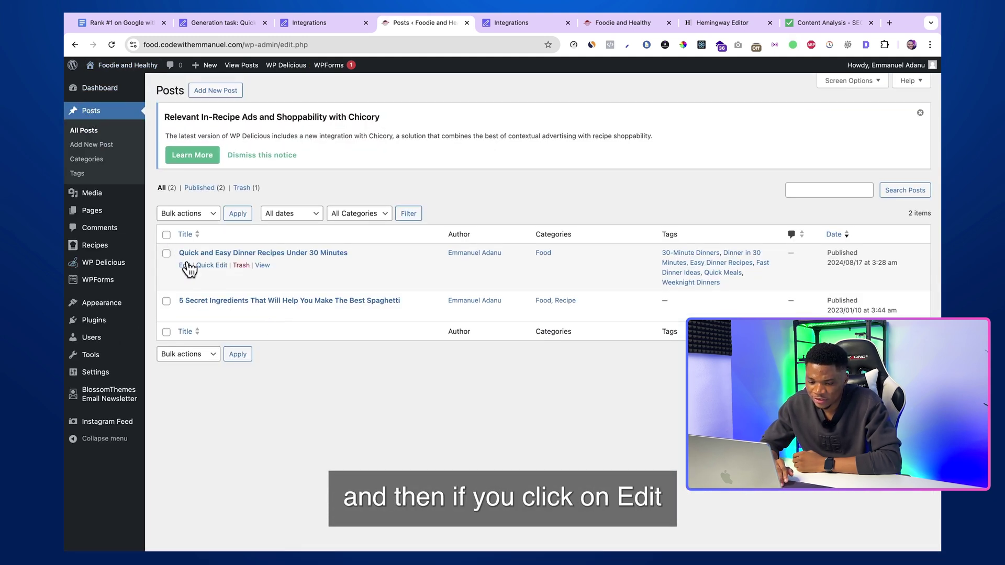
{"action": "left_click", "coordinate": [186, 265]}
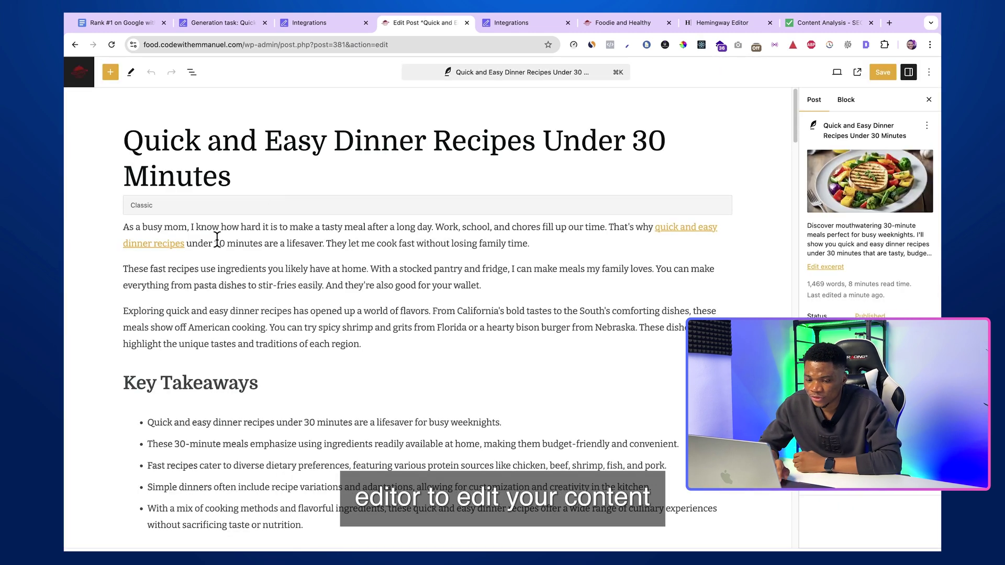
{"action": "left_click", "coordinate": [77, 81]}
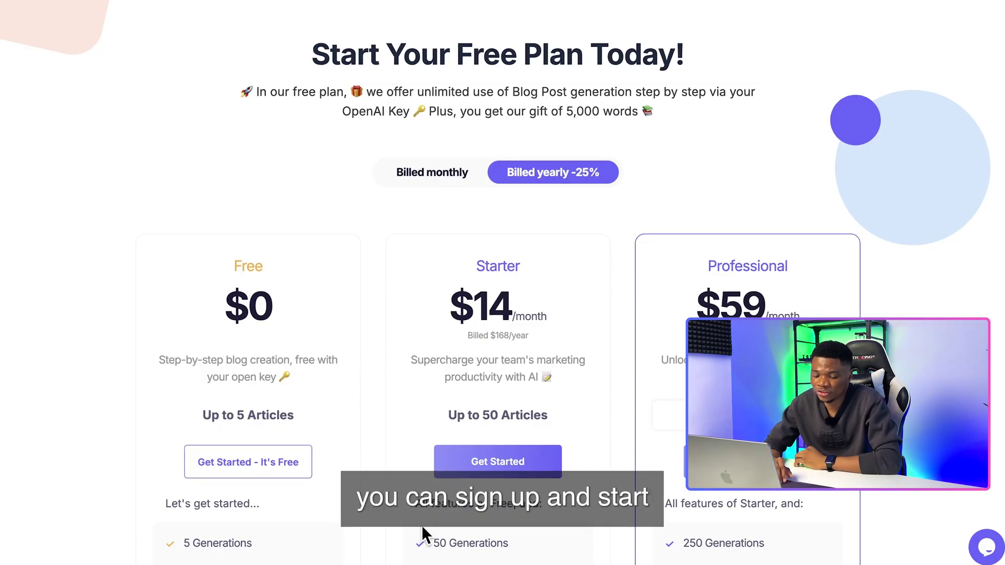
{"action": "scroll", "coordinate": [284, 375], "scroll_direction": "down", "scroll_amount": 1}
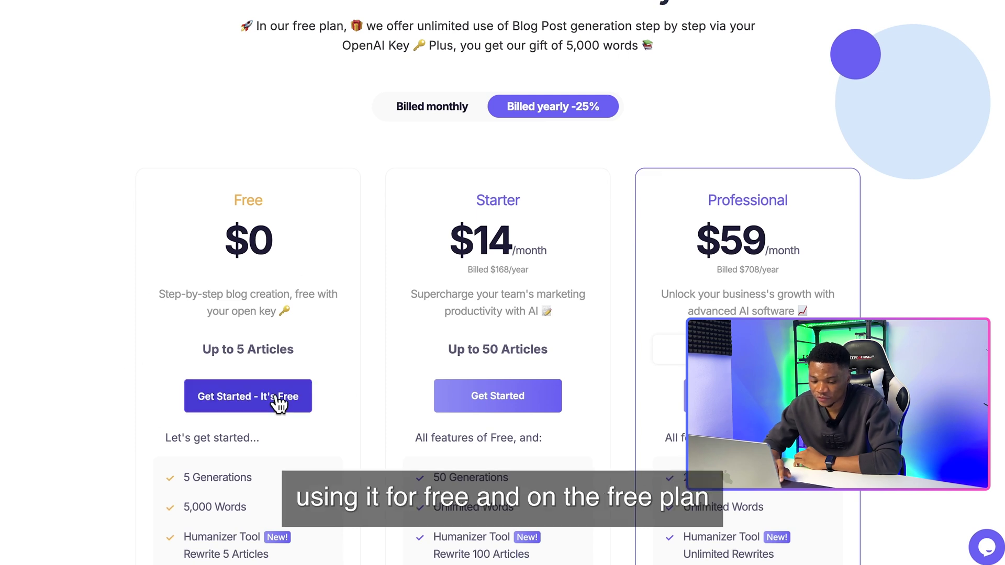
{"action": "scroll", "coordinate": [278, 400], "scroll_direction": "down", "scroll_amount": 1}
{"action": "scroll", "coordinate": [281, 407], "scroll_direction": "down", "scroll_amount": 1}
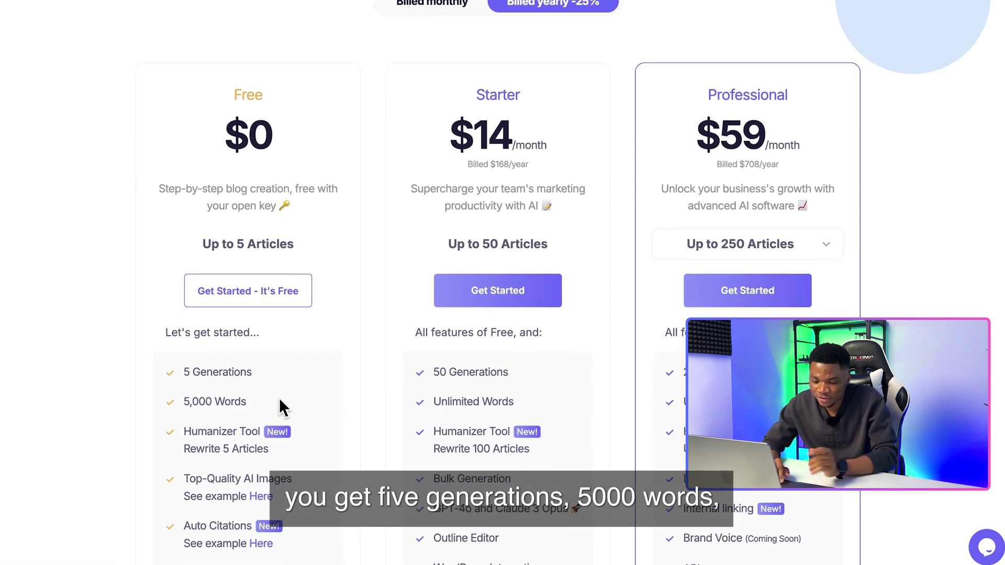
{"action": "scroll", "coordinate": [222, 398], "scroll_direction": "down", "scroll_amount": 1}
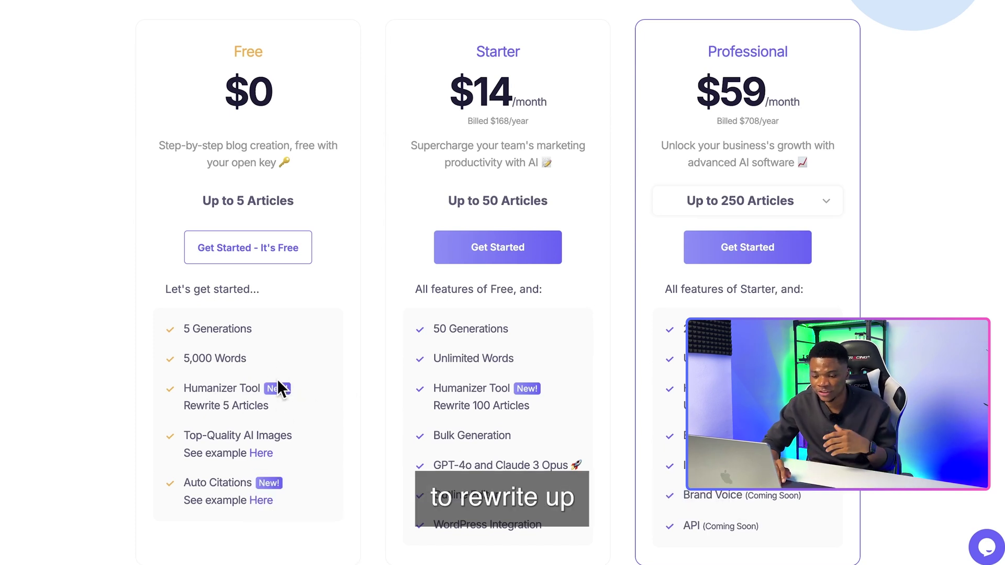
{"action": "scroll", "coordinate": [283, 401], "scroll_direction": "down", "scroll_amount": 1}
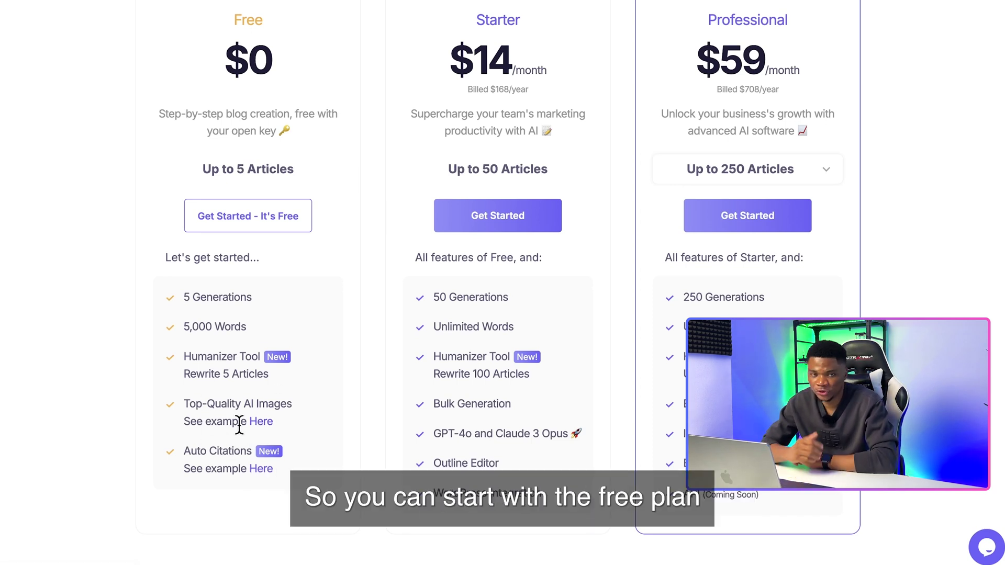
{"action": "scroll", "coordinate": [316, 237], "scroll_direction": "up", "scroll_amount": 2}
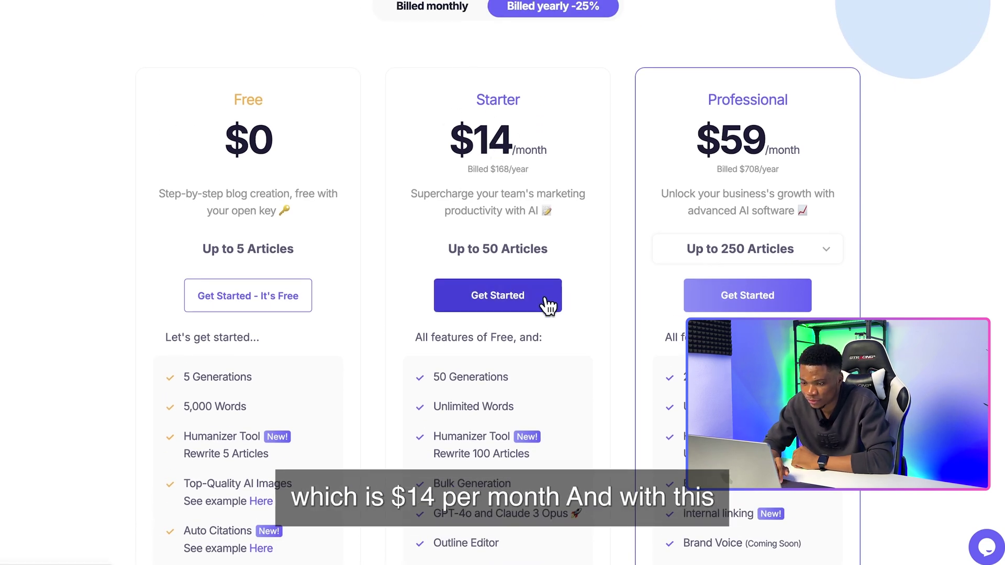
{"action": "scroll", "coordinate": [545, 298], "scroll_direction": "down", "scroll_amount": 2}
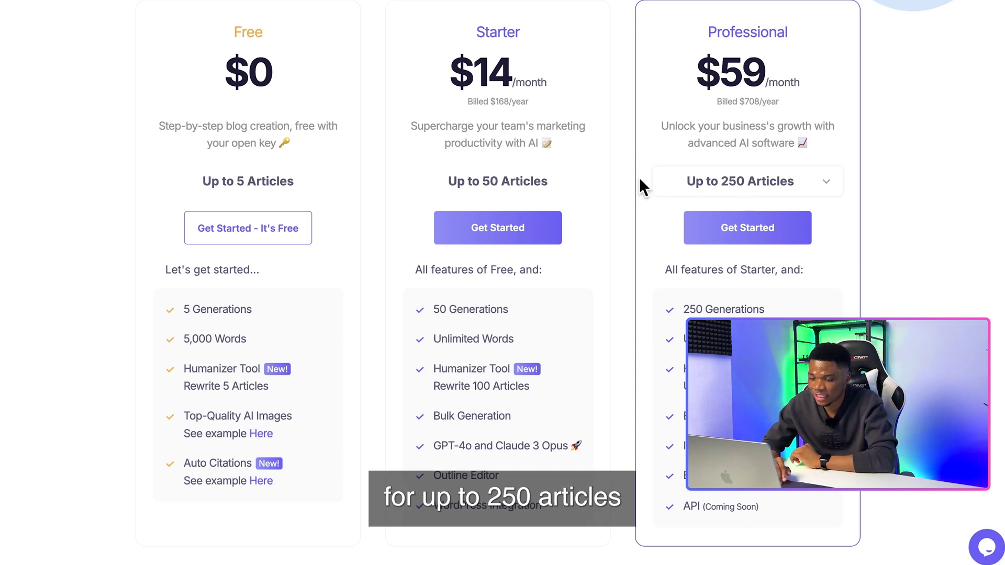
{"action": "scroll", "coordinate": [733, 188], "scroll_direction": "up", "scroll_amount": 1}
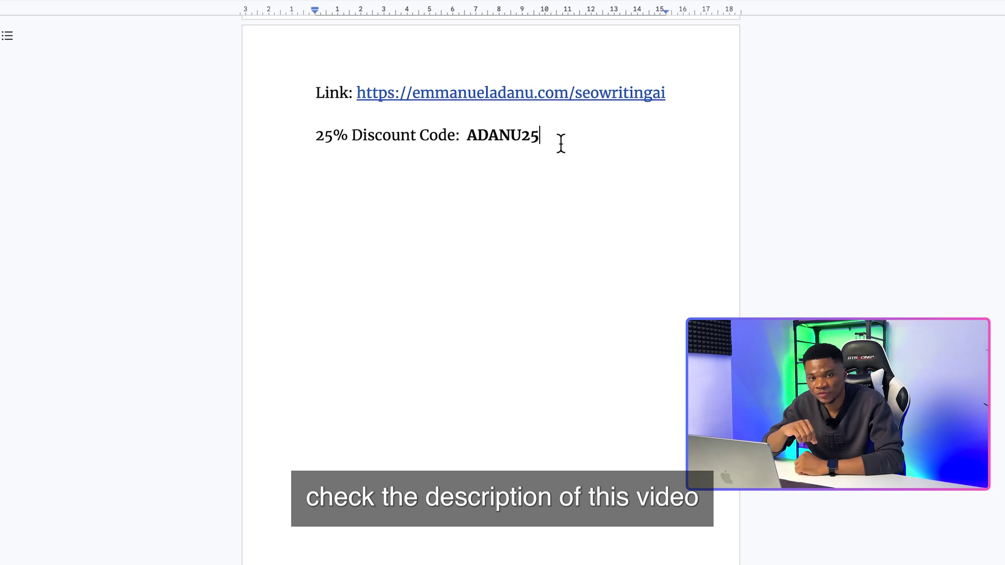
Select the code text following '25% Discount Code:' below the sign-up link.
{"action": "left_click_drag", "start_coordinate": [549, 131], "coordinate": [472, 128]}
{"action": "left_click", "coordinate": [471, 128]}
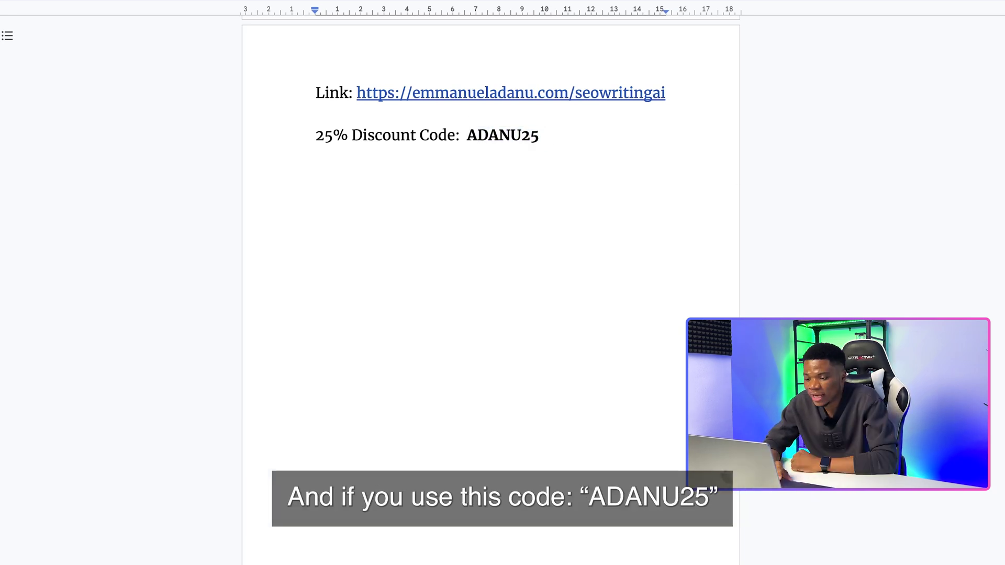
{"action": "left_click_drag", "start_coordinate": [535, 138], "coordinate": [467, 136]}
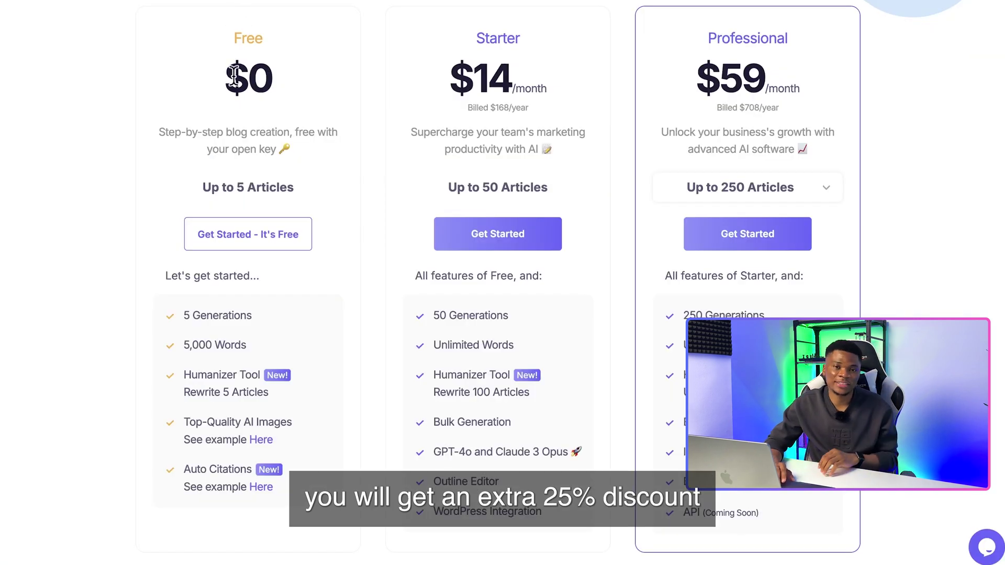